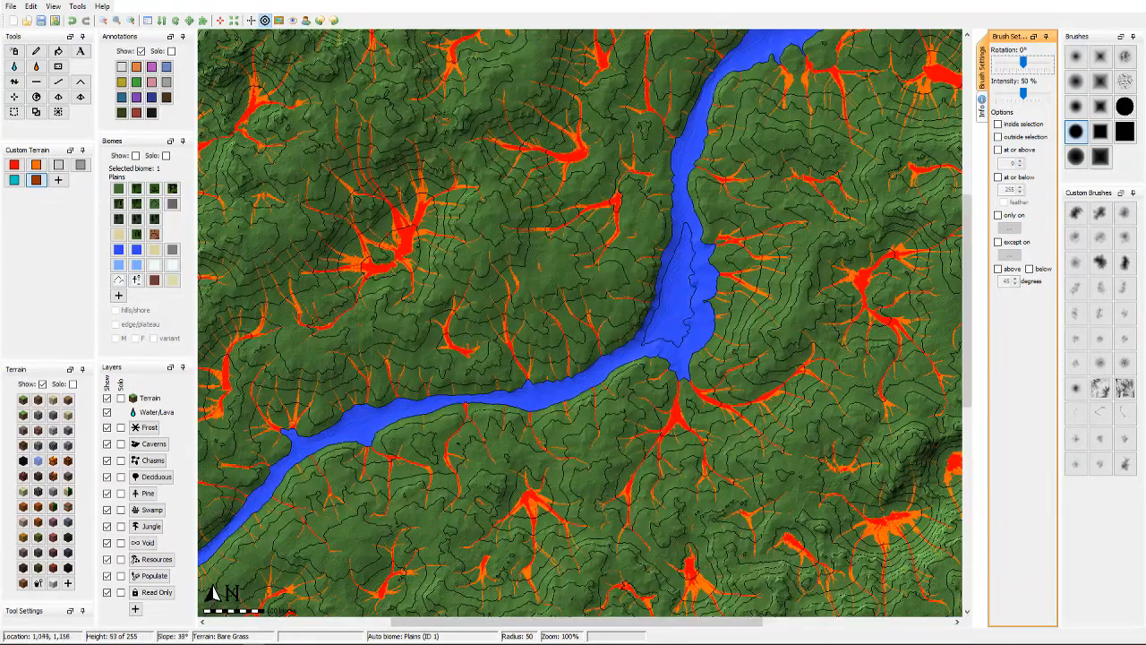
Step: Examine the flow-map terrain on the slopes around the river
scroll(555, 331, up, 2)
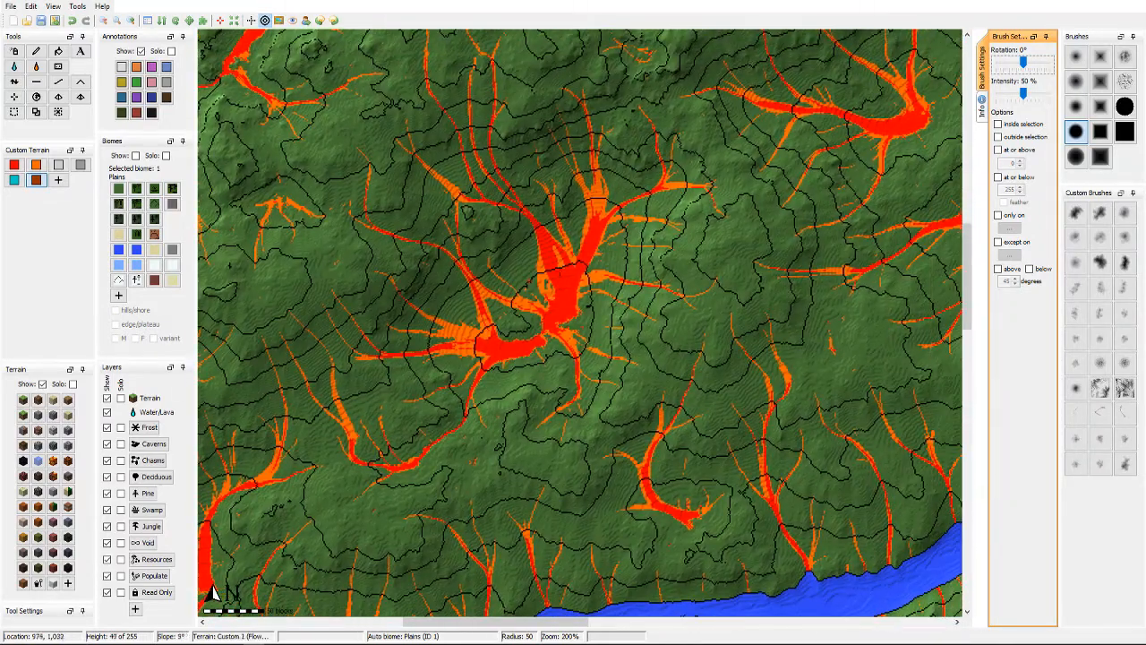
middle_drag(681, 306, 540, 284)
scroll(585, 297, down, 1)
scroll(541, 284, up, 1)
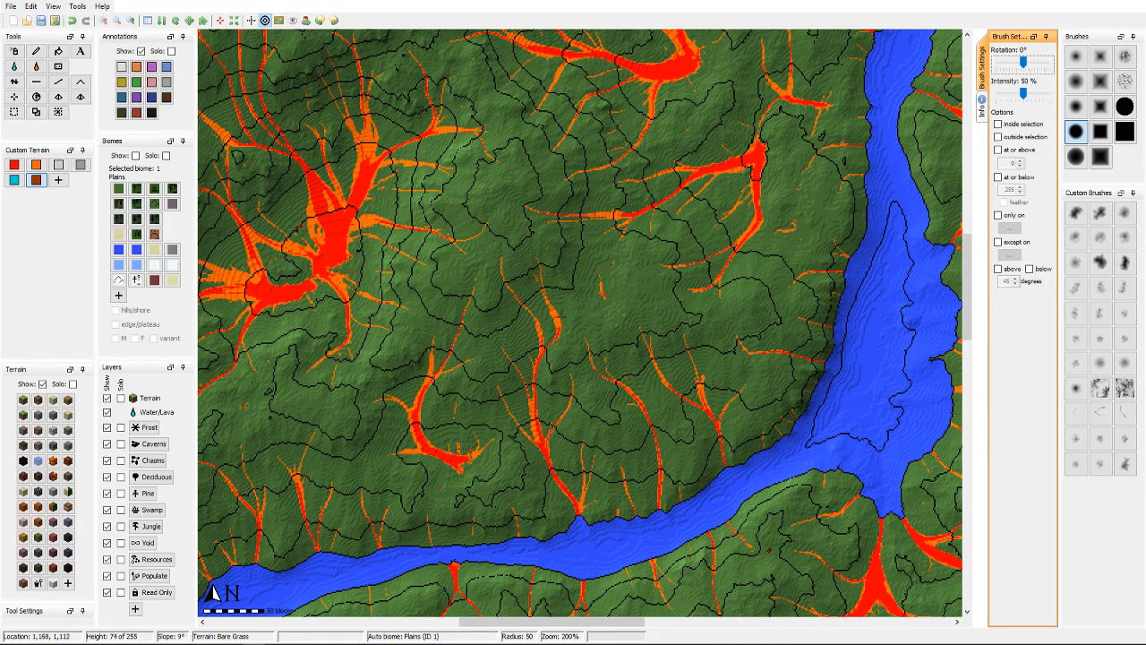
scroll(573, 331, down, 1)
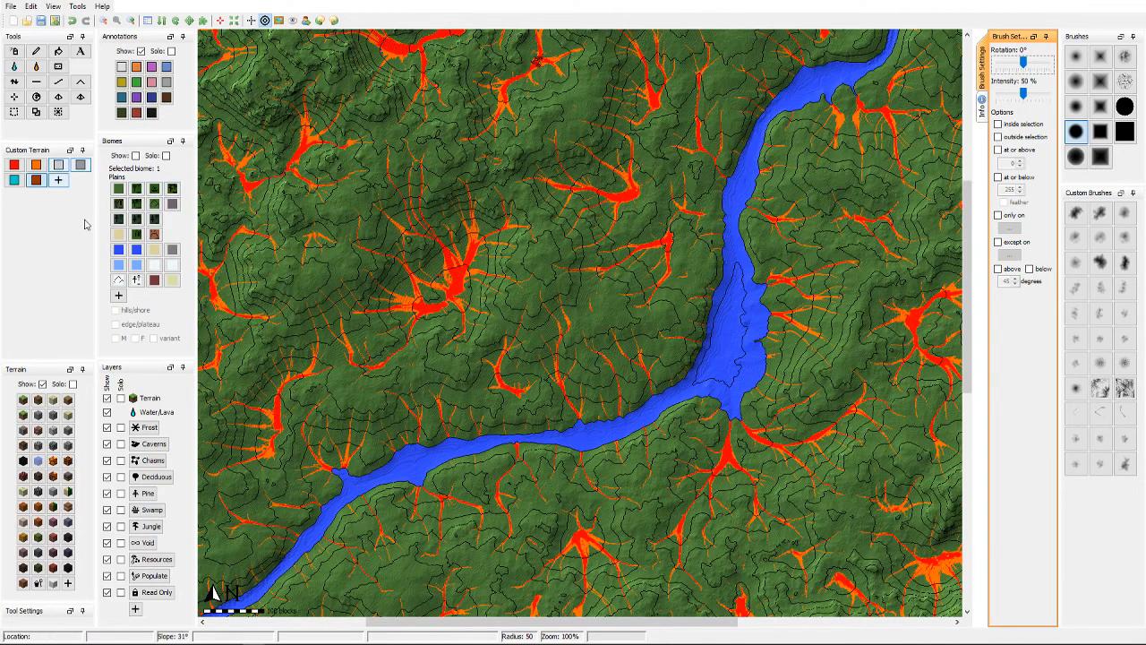
middle_drag(615, 305, 534, 316)
scroll(539, 335, down, 1)
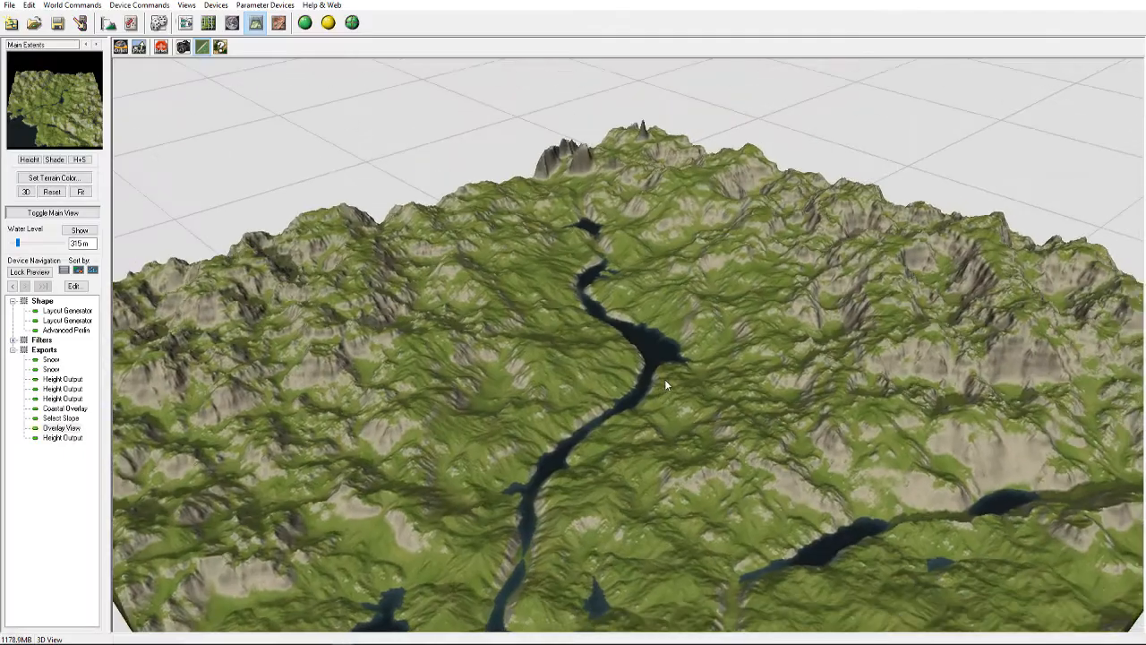
Step: Switch to World Machine, inspect the river valley in the 3D view and return to the device network
drag(665, 379, 540, 387)
scroll(541, 387, up, 5)
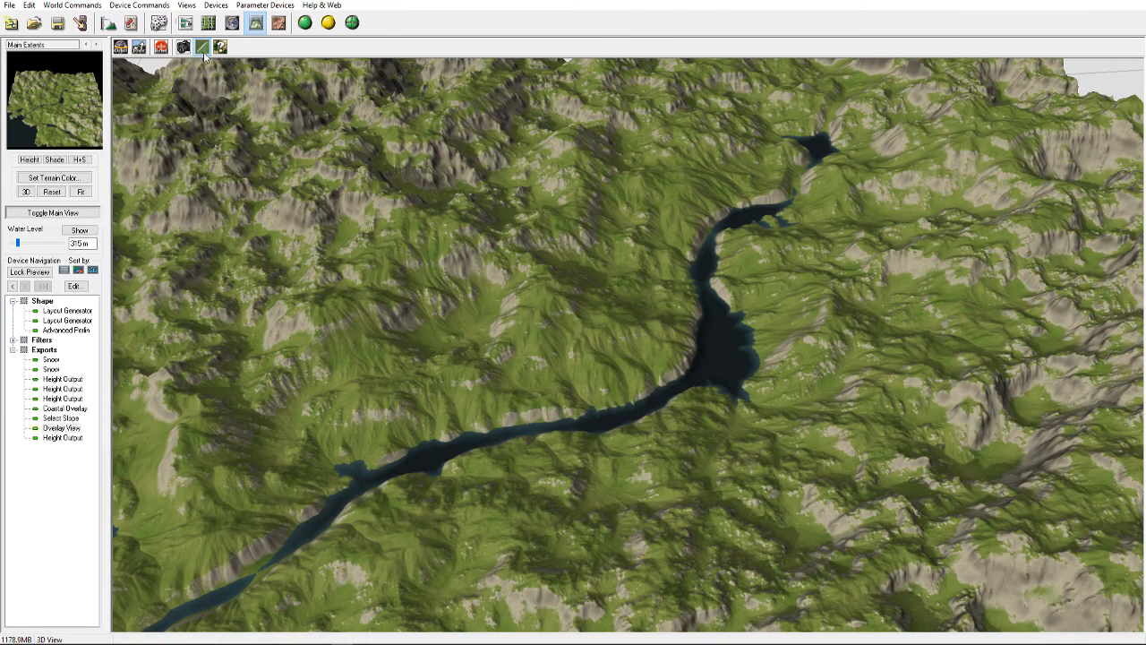
click(186, 22)
scroll(800, 364, up, 3)
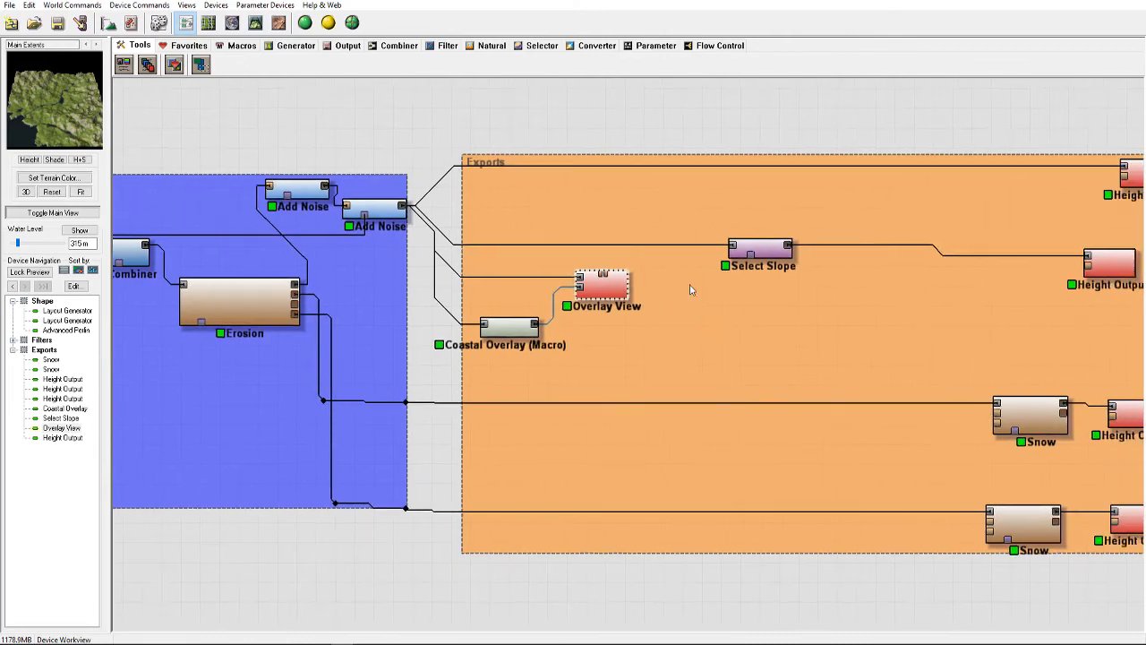
Step: Set the Select Slope device's maximum to 1.00 (90deg) and its minimum to 0.79 (44deg)
click(764, 250)
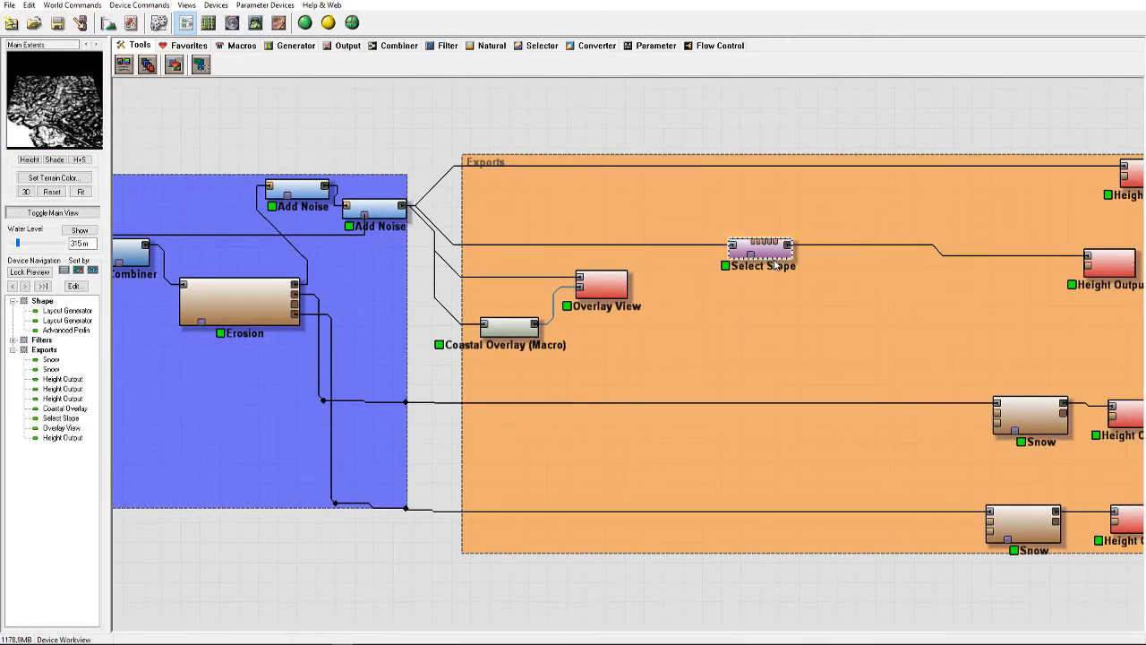
double_click(776, 255)
click(662, 252)
click(760, 255)
double_click(759, 256)
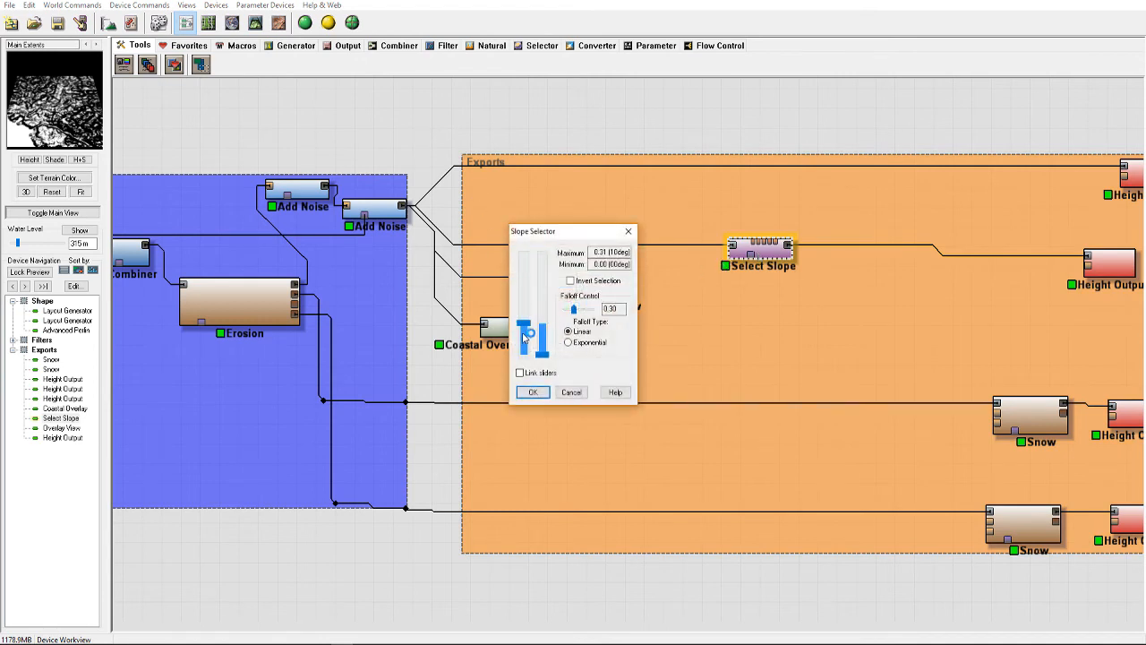
drag(525, 337, 525, 255)
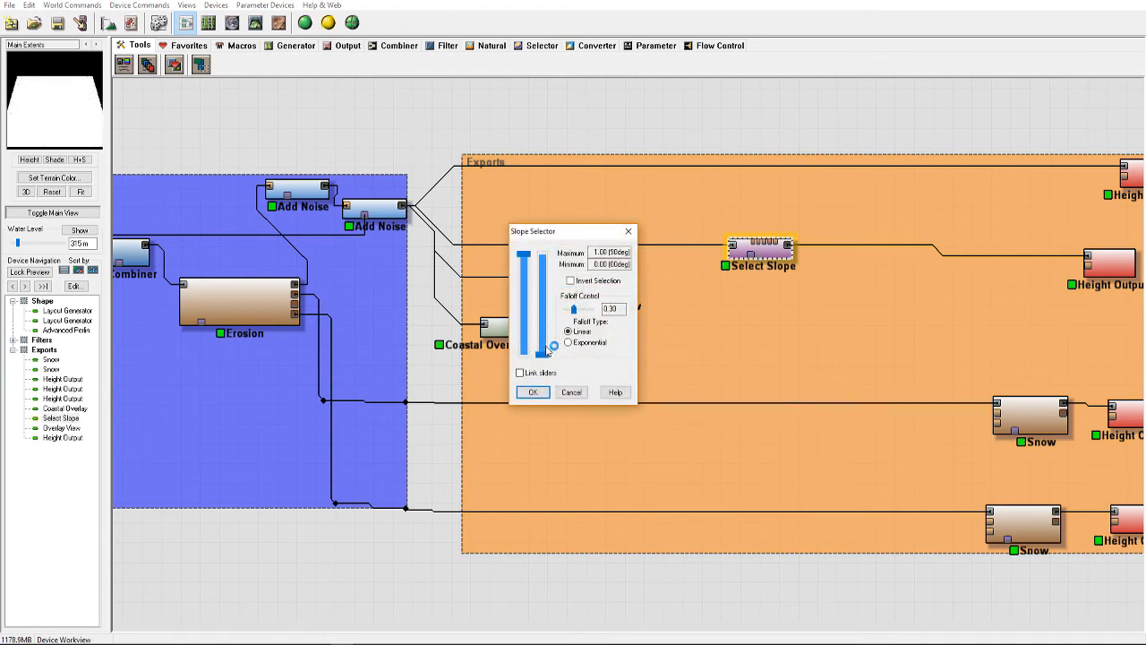
drag(549, 351, 546, 281)
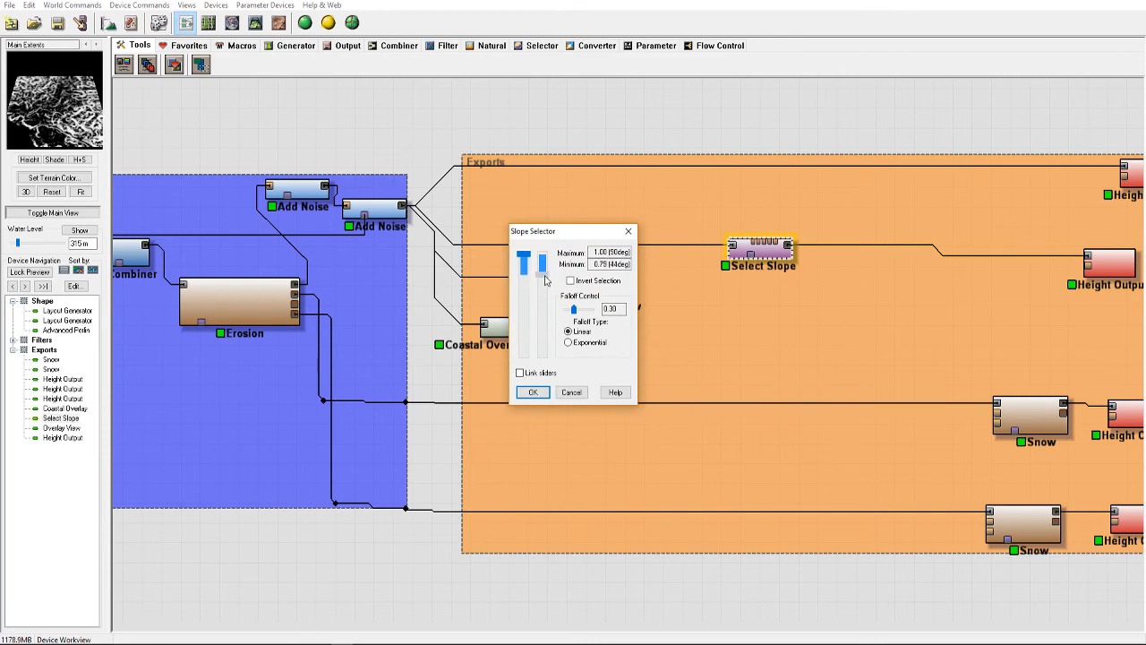
click(533, 393)
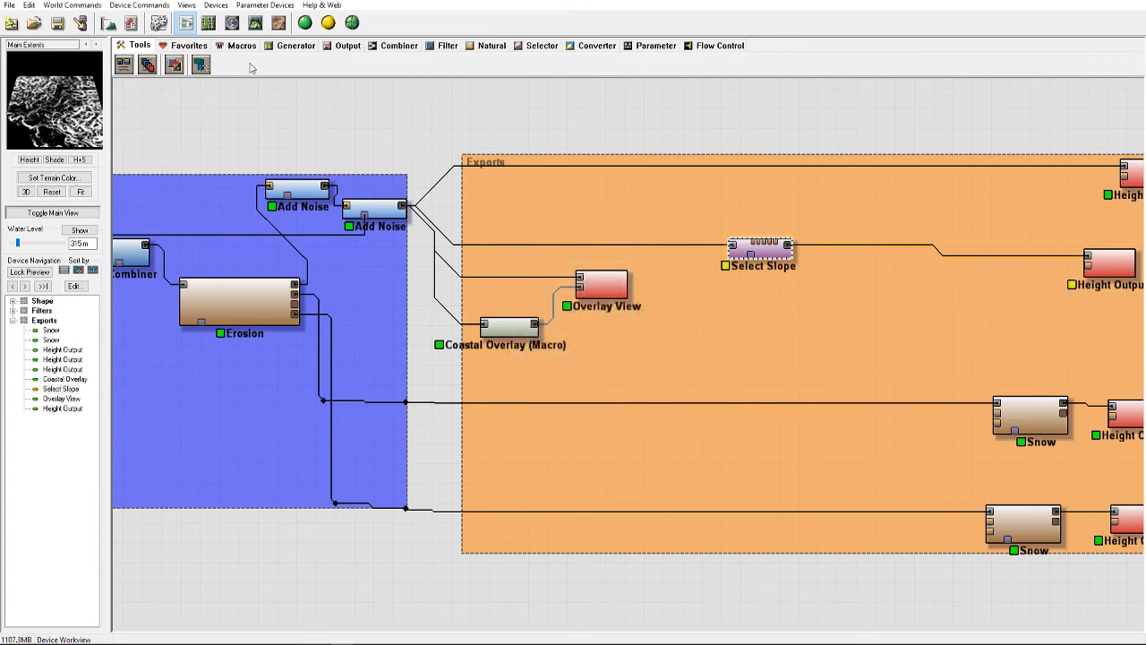
Step: Inspect the black-and-white slope selection in the 3D view
click(255, 22)
drag(633, 360, 555, 481)
drag(483, 393, 482, 365)
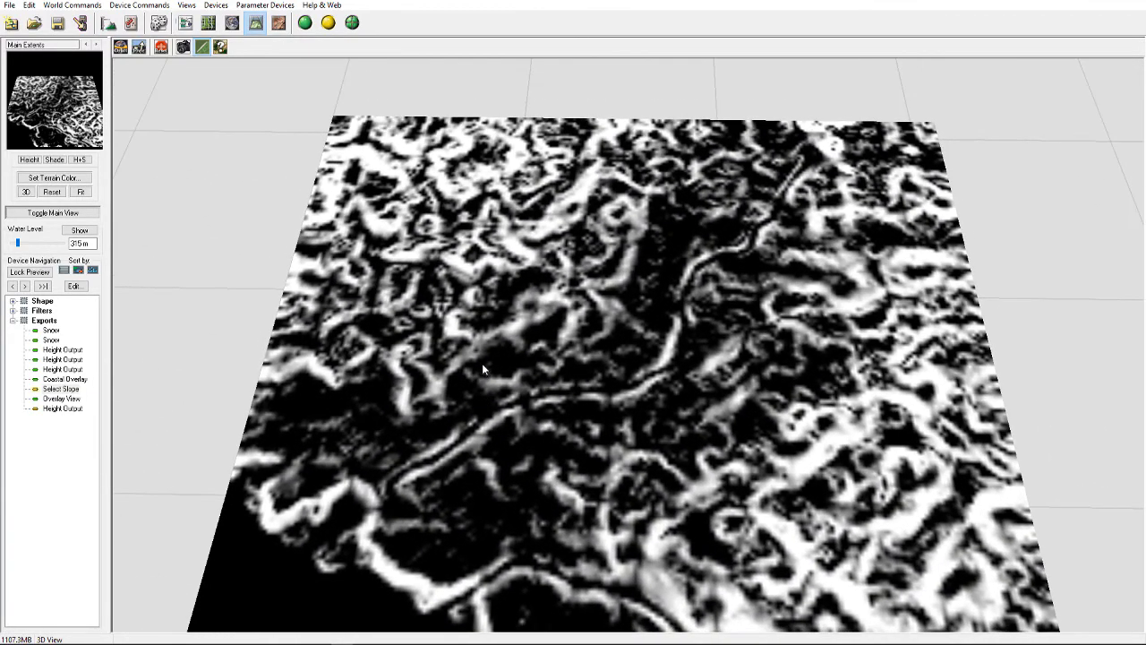
Step: Return to the device network and check the file settings of the Height Output connected to Select Slope
click(185, 22)
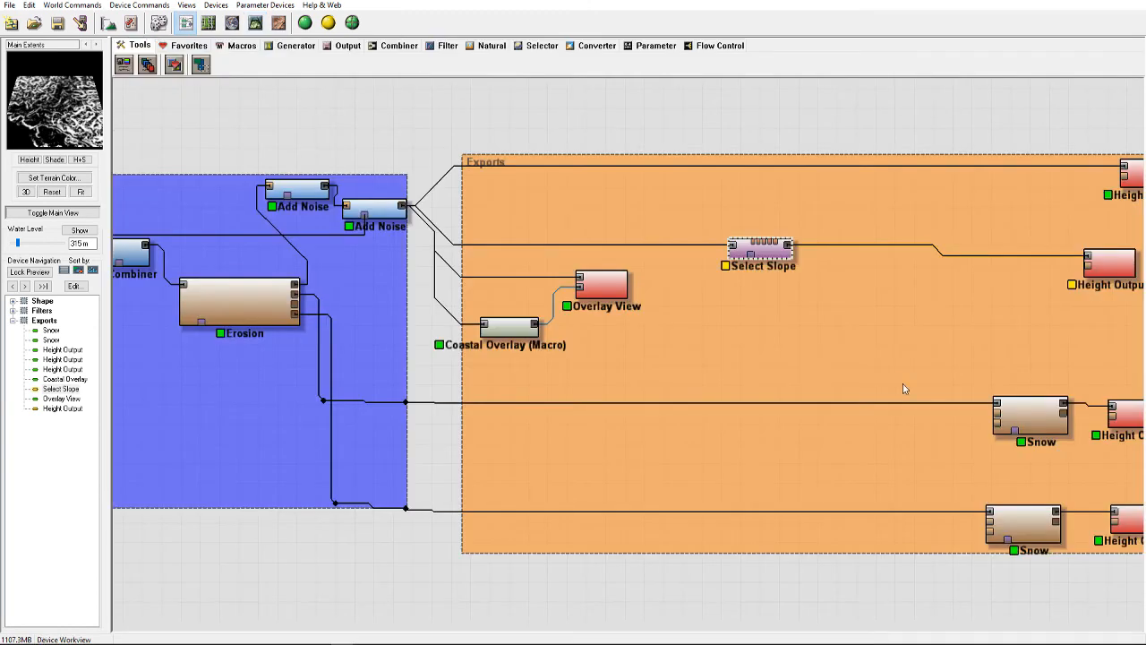
double_click(971, 269)
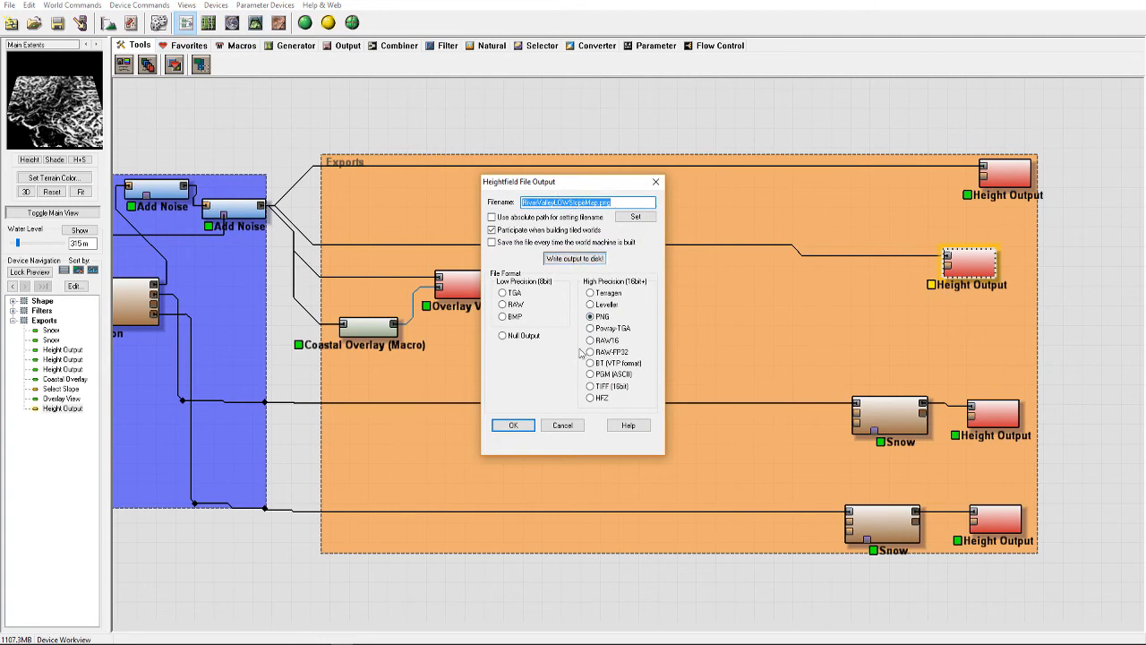
click(561, 427)
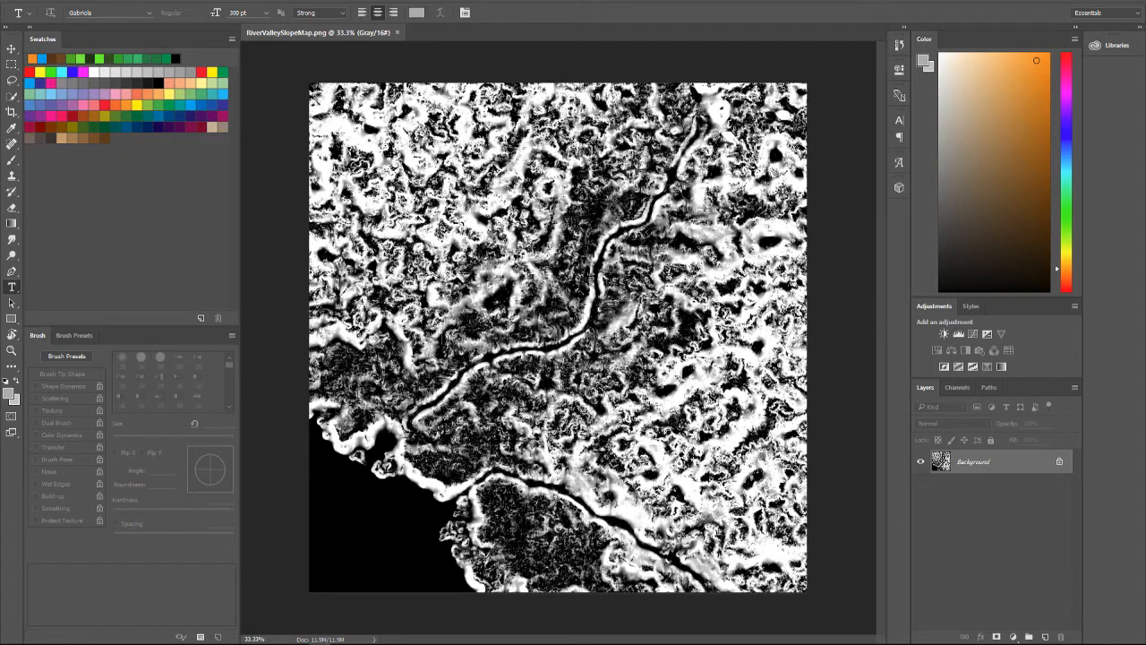
Step: Switch to Photoshop and open a Brightness/Contrast adjustment for RiverValleySlopeMap.png, keeping the dialog clear of the image
click(12, 48)
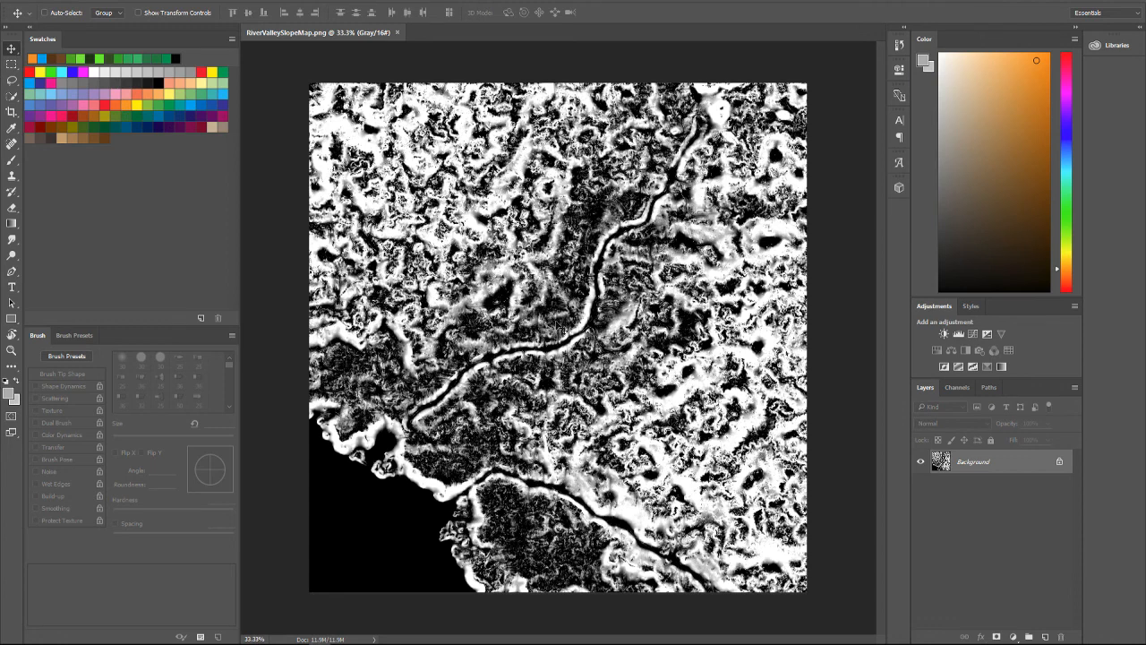
click(59, 2)
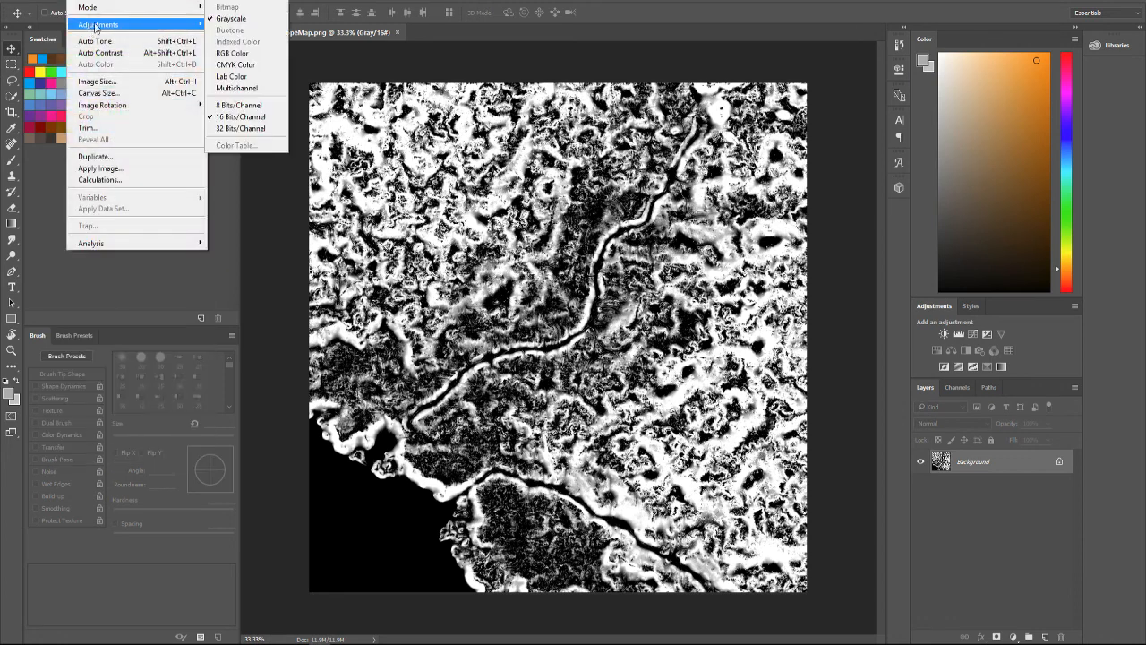
mouse_move(188, 28)
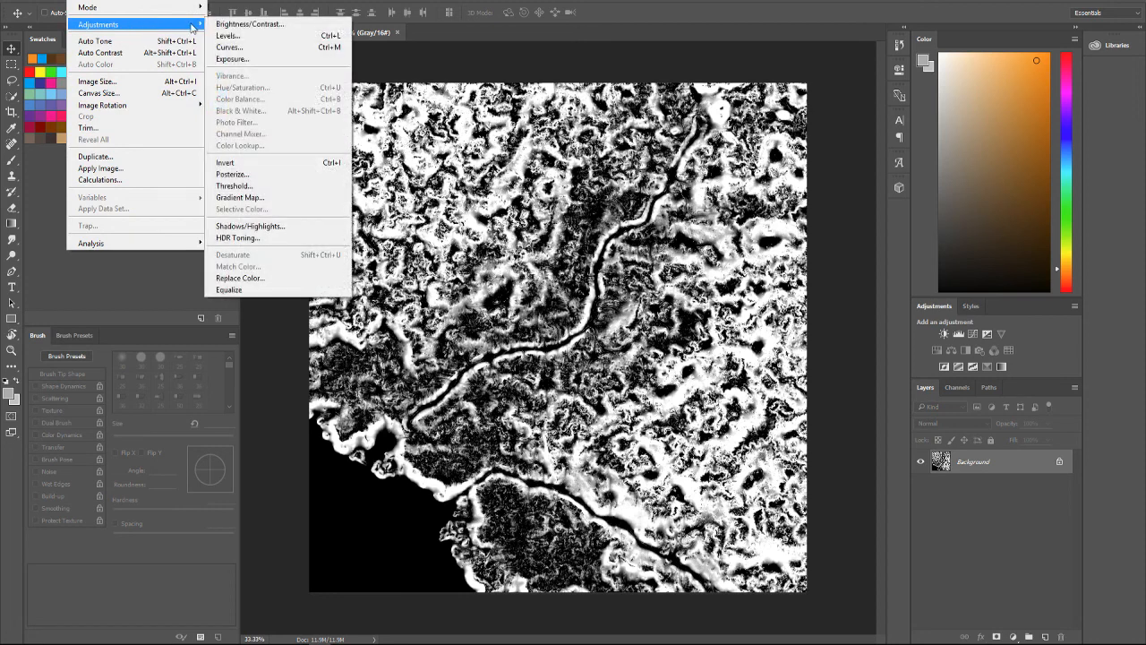
click(253, 28)
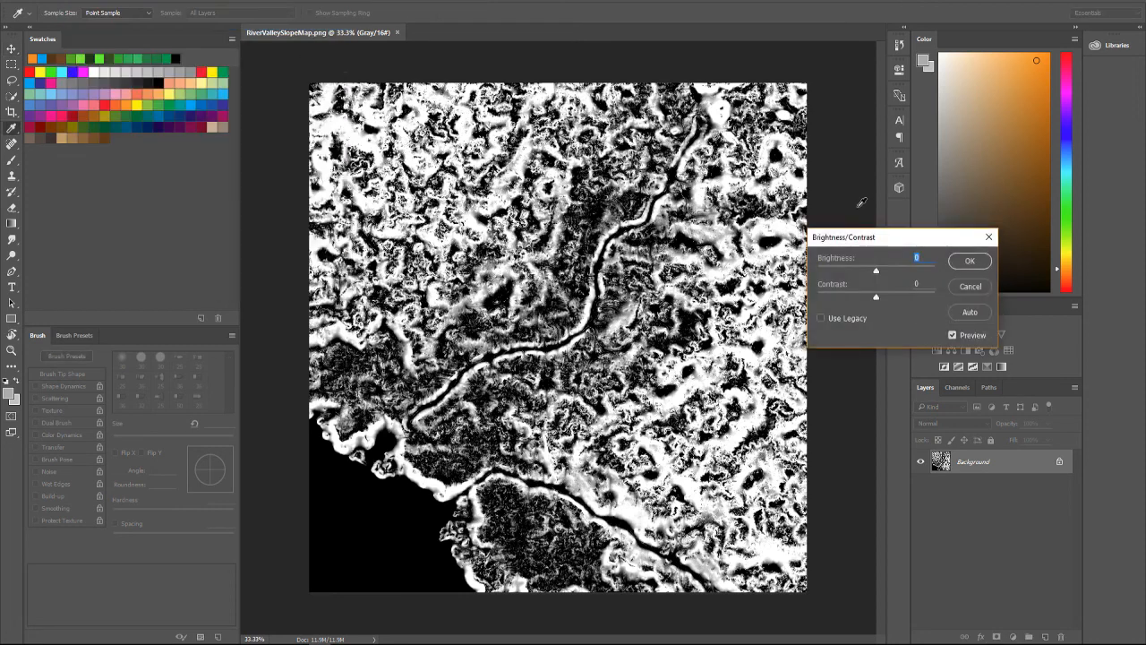
drag(864, 240, 807, 213)
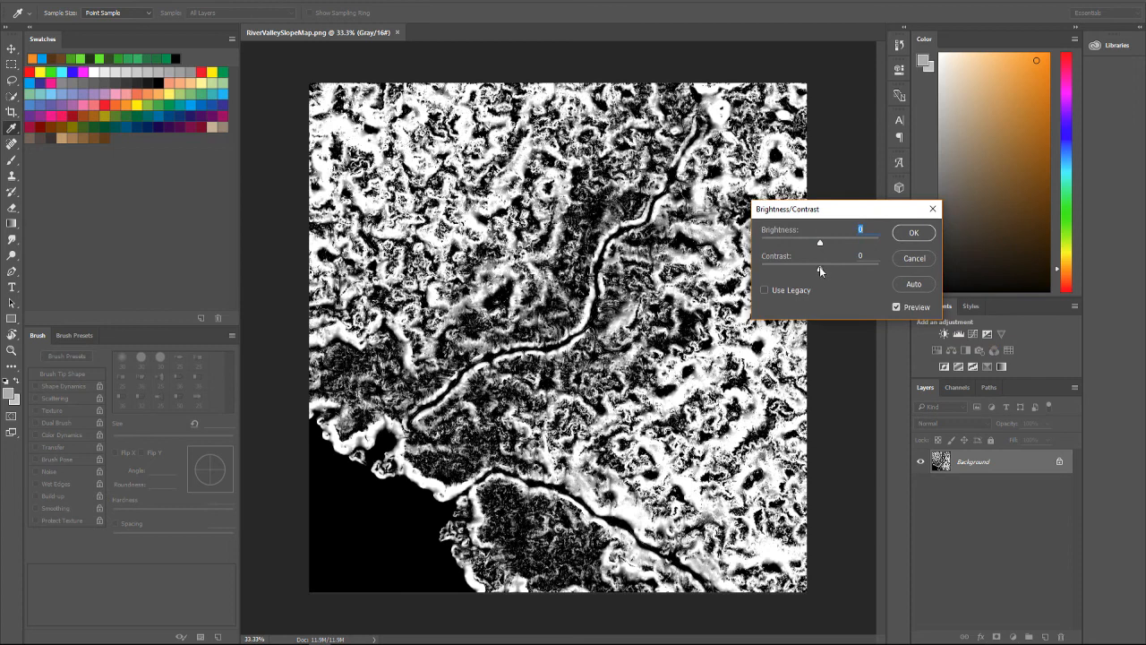
Step: Try a contrast of 53 and compare the slope map with and without the adjustment
drag(820, 269, 852, 269)
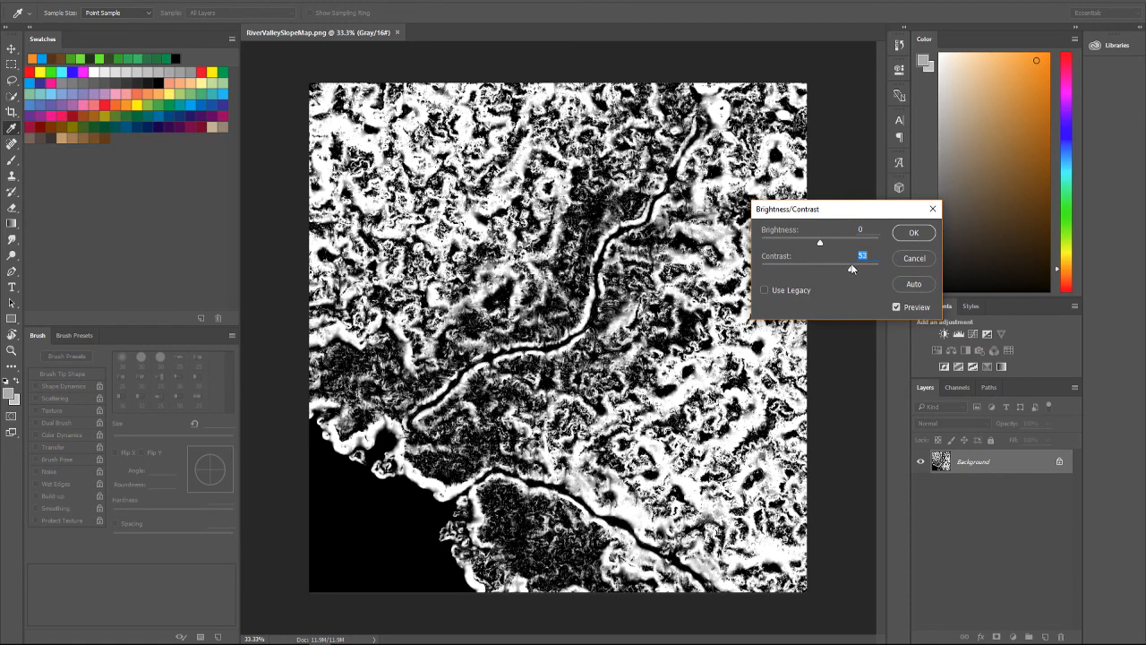
click(900, 310)
click(900, 310)
click(900, 310)
click(900, 310)
Step: Set the brightness to -23 and the contrast to 100, comparing the slope map with and without the preview
drag(823, 244, 880, 266)
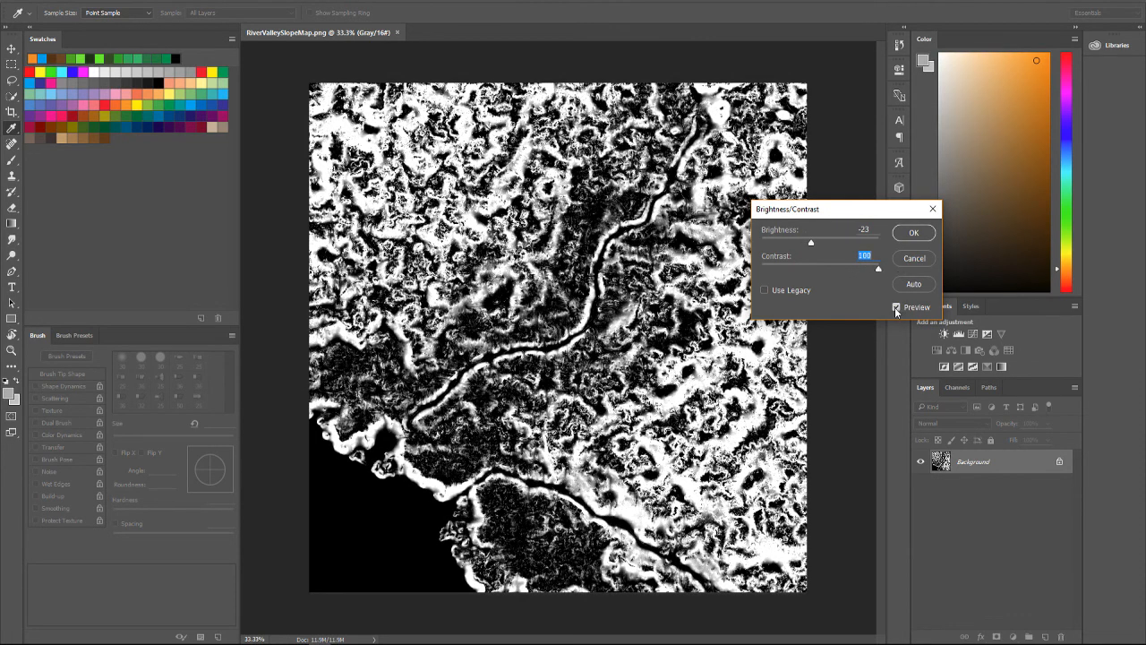
click(897, 307)
click(897, 307)
click(897, 308)
click(897, 308)
click(896, 307)
click(897, 307)
click(896, 307)
click(896, 308)
Step: Reduce the contrast somewhat and apply the Brightness/Contrast adjustment to the slope map
drag(879, 270, 862, 273)
key(v)
click(912, 234)
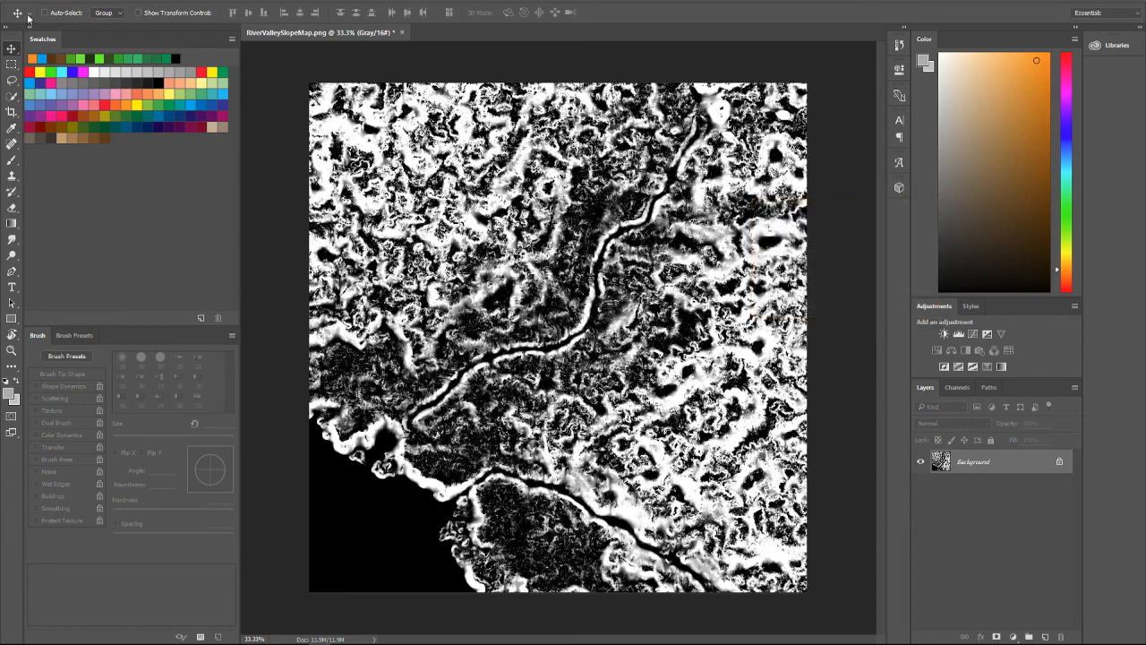
Step: Quick-export the slope map as PNG to the SAVES folder, choosing the existing RiverValleySlopeMap-HighContrast file as the target
click(27, 2)
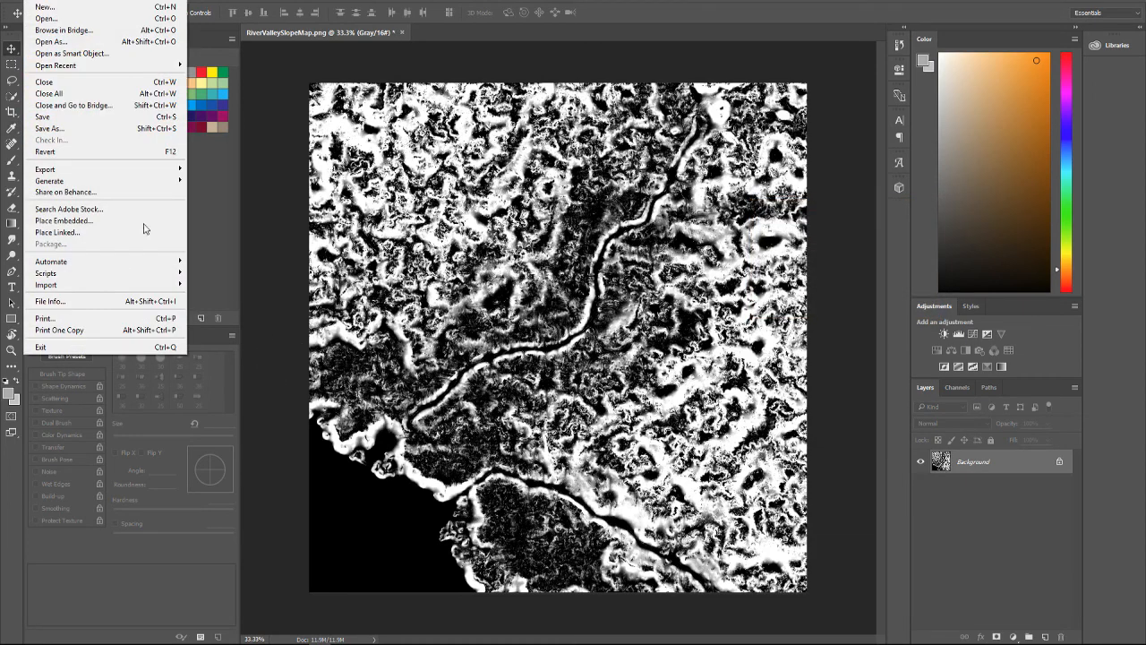
mouse_move(170, 176)
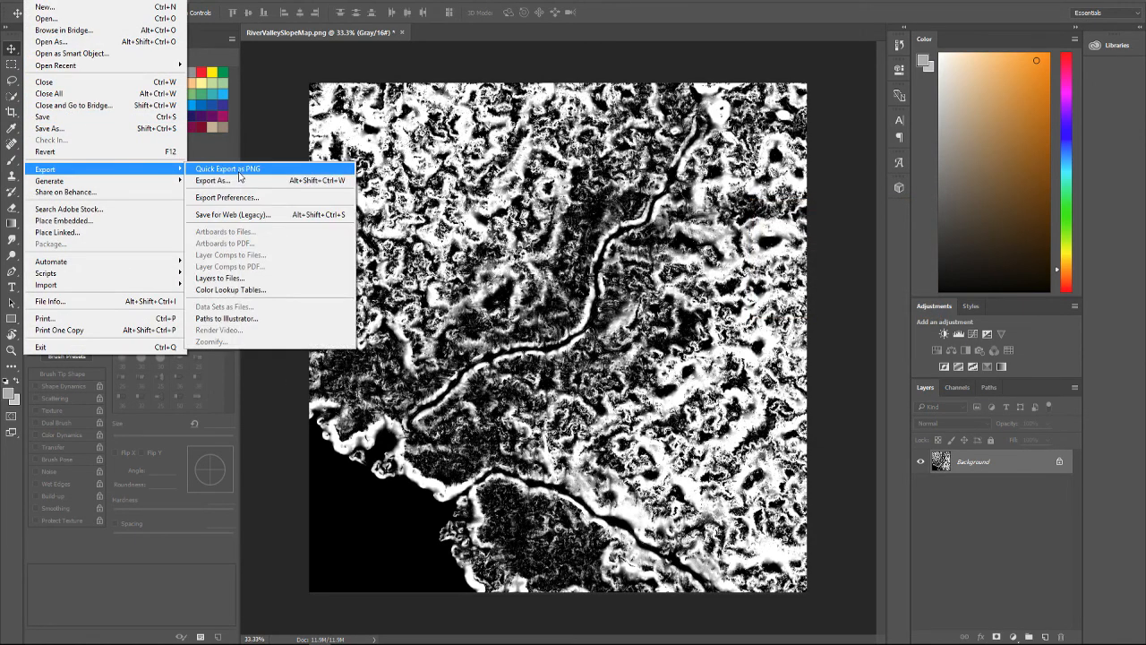
click(238, 170)
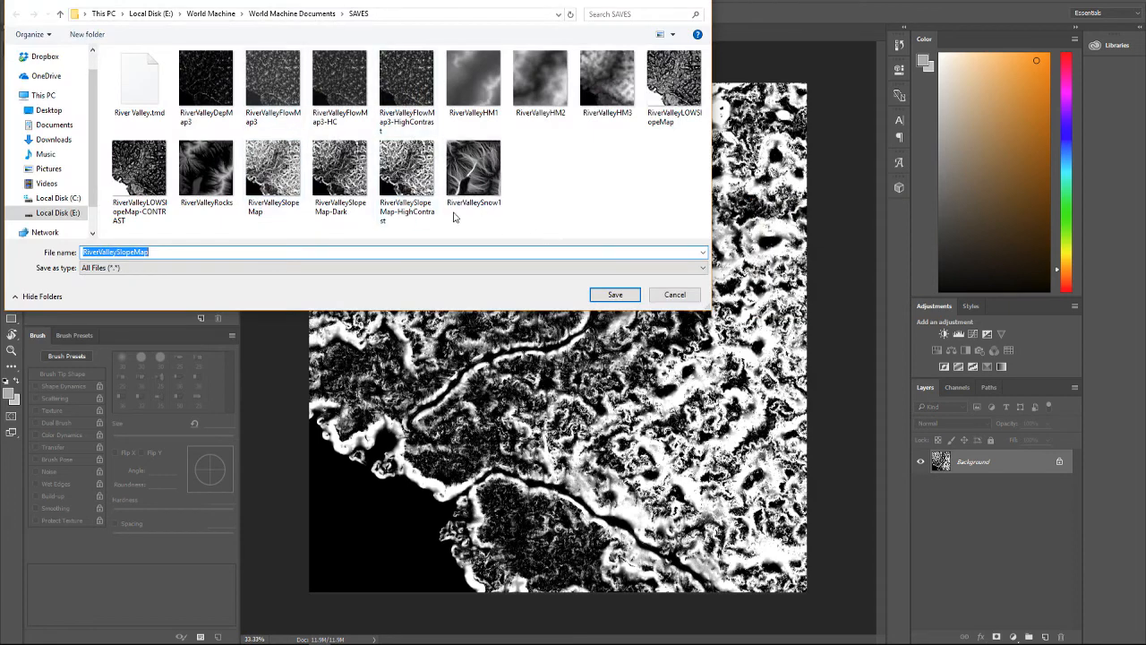
click(405, 184)
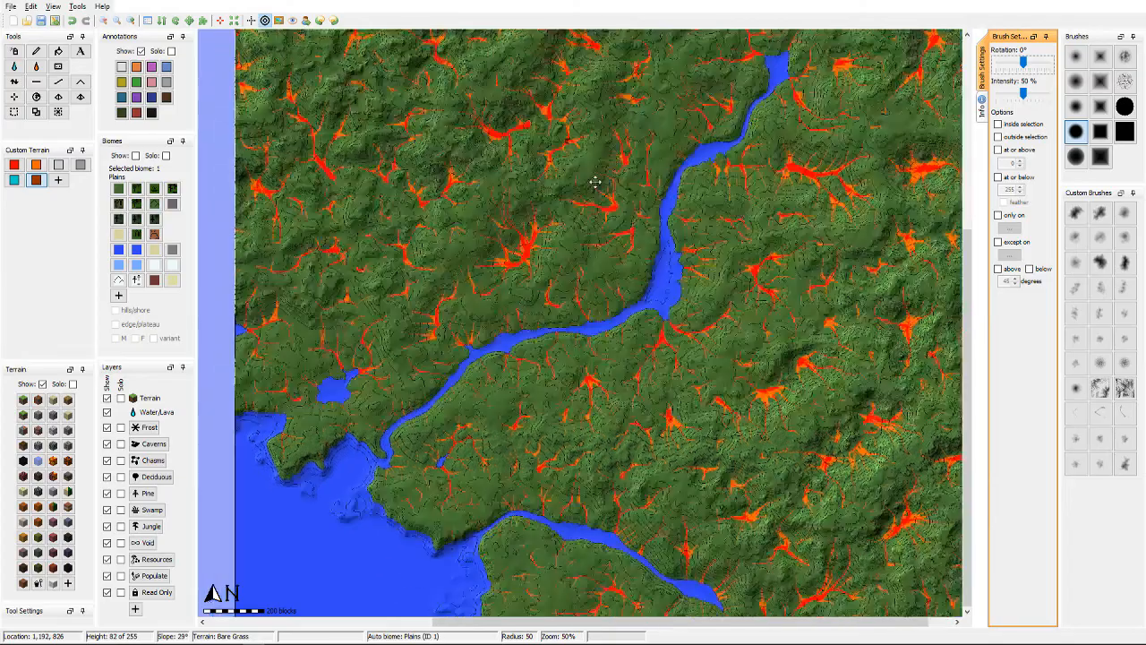
Step: Switch to WorldPainter, start a mask import as terrain or layer, and load RiverValleySlopeMap-HighContrast.png from the SAVES folder
scroll(589, 288, up, 3)
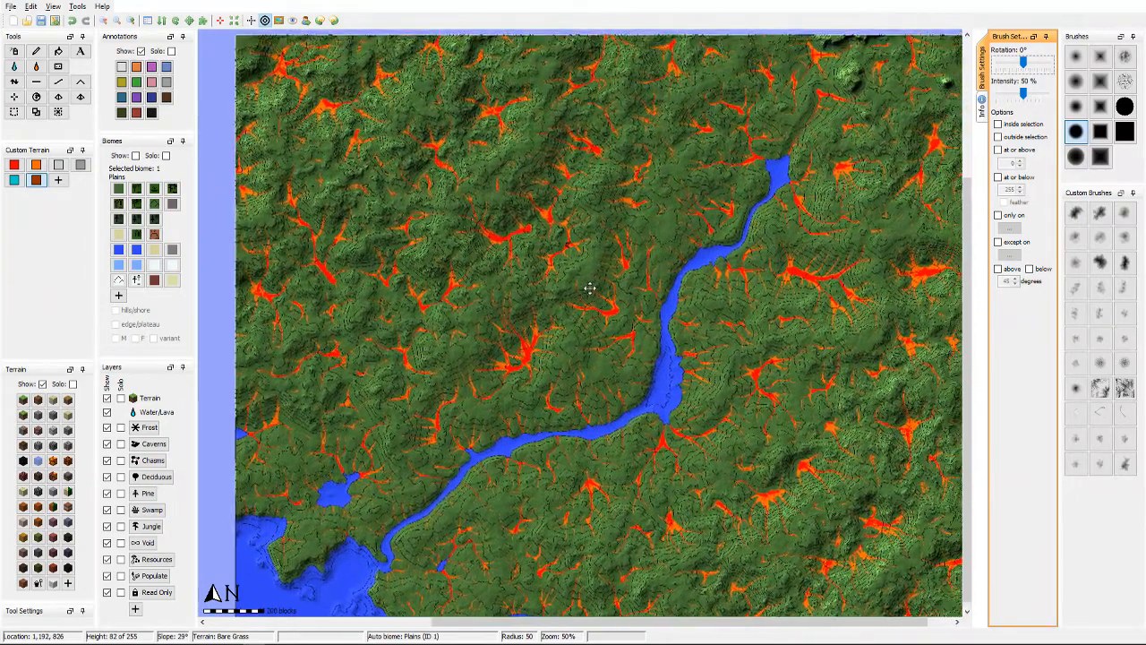
click(56, 9)
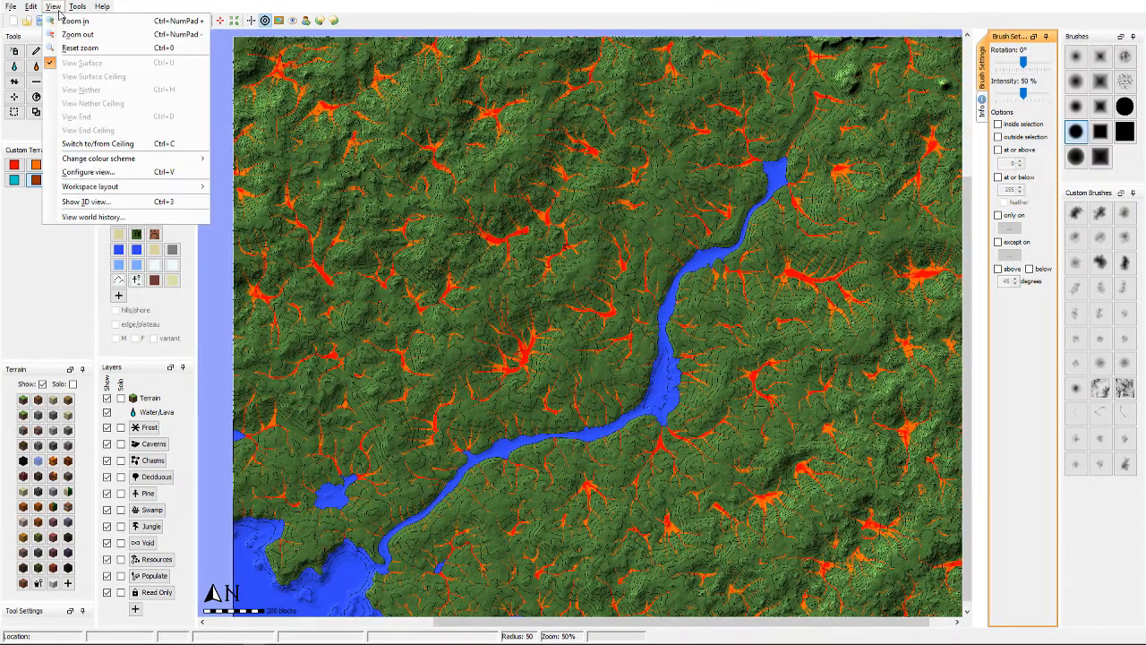
mouse_move(32, 9)
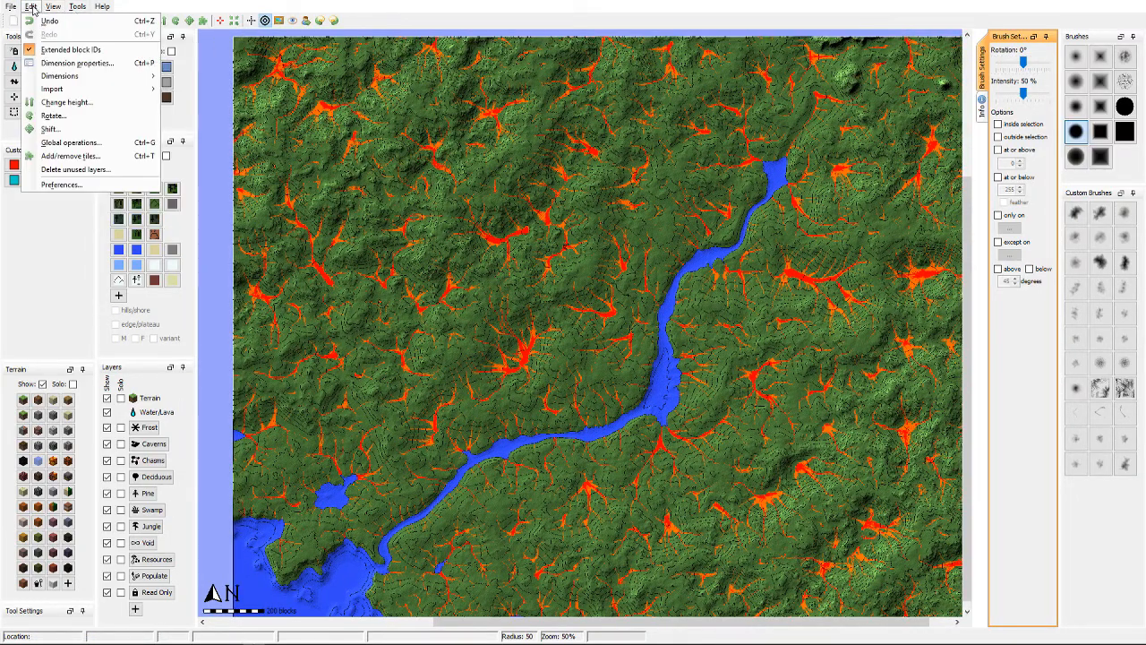
mouse_move(144, 90)
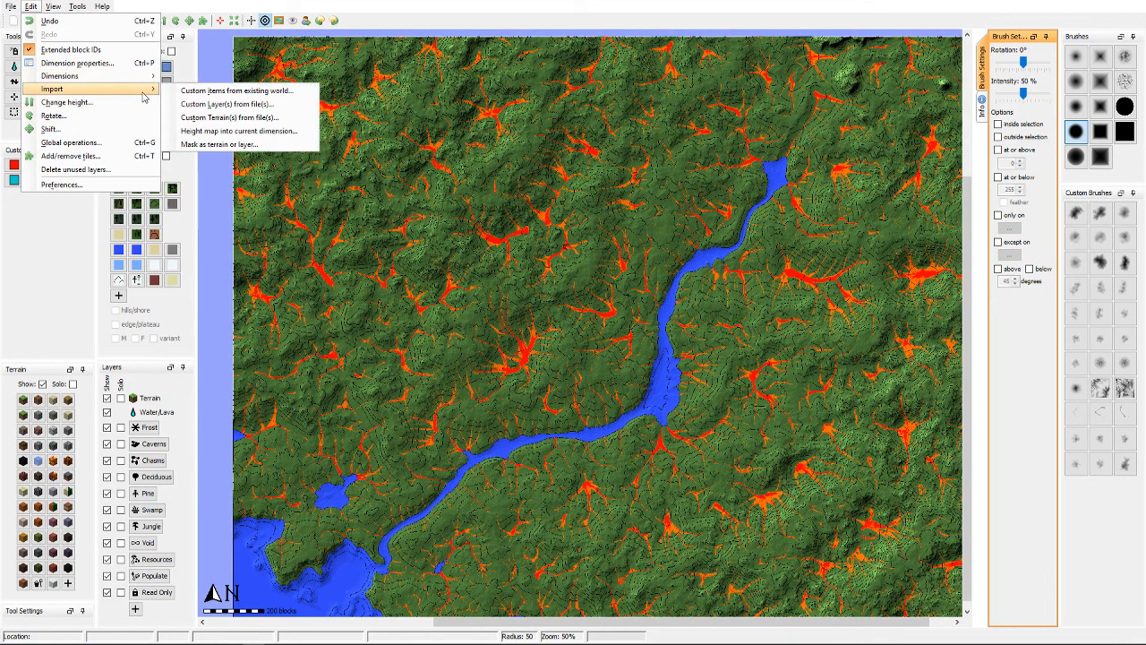
click(208, 145)
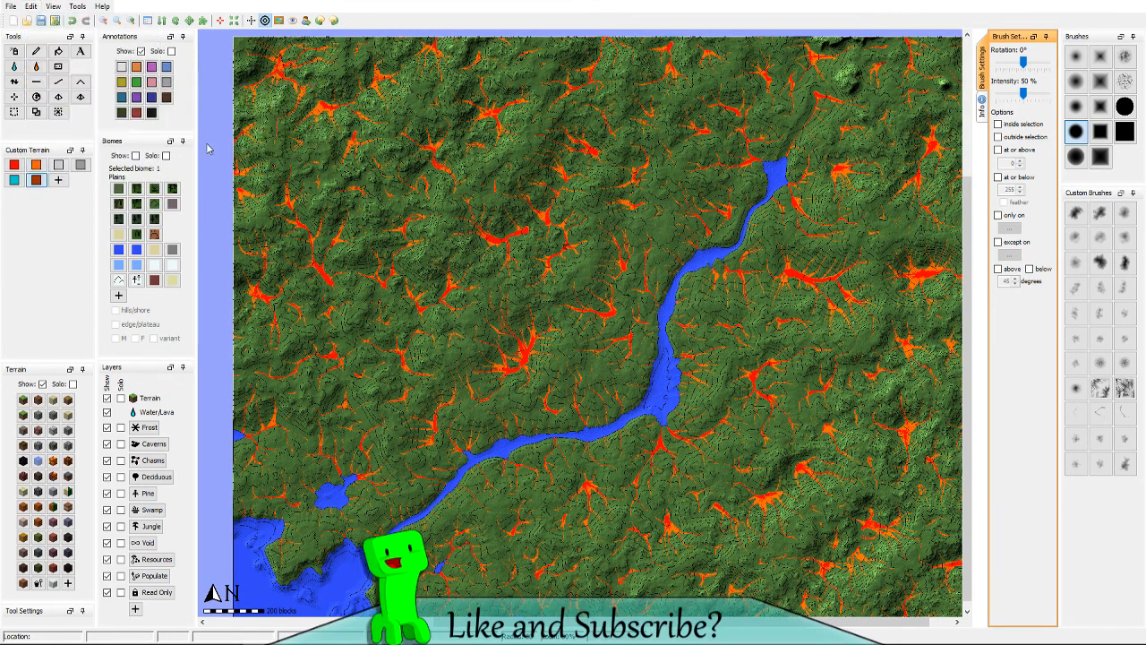
click(692, 238)
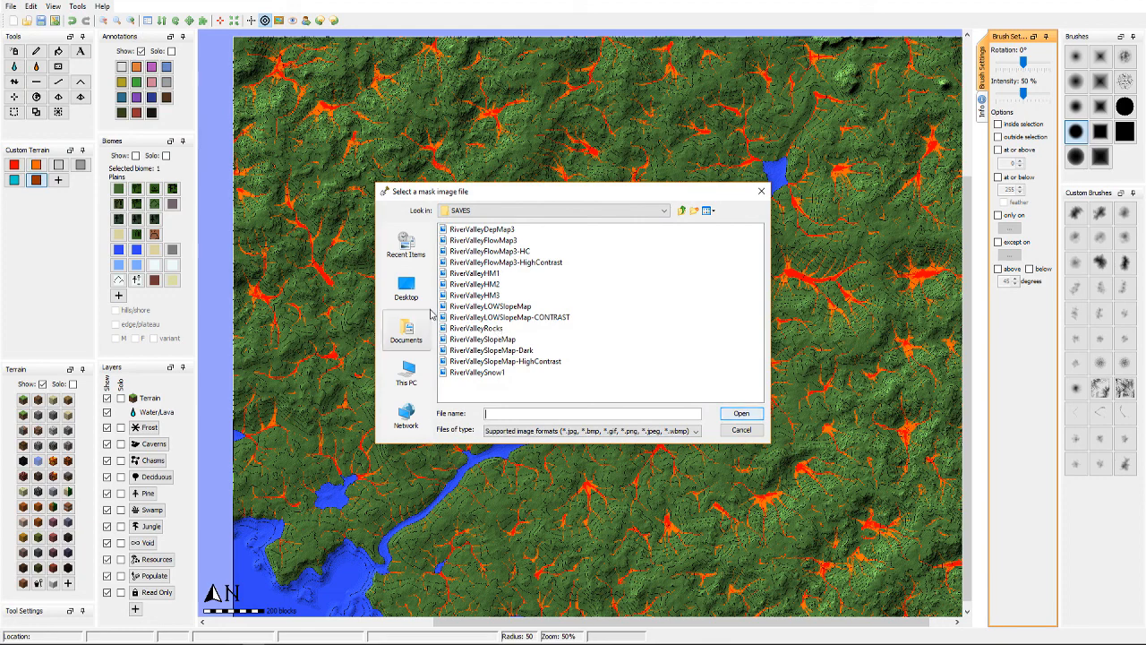
click(498, 362)
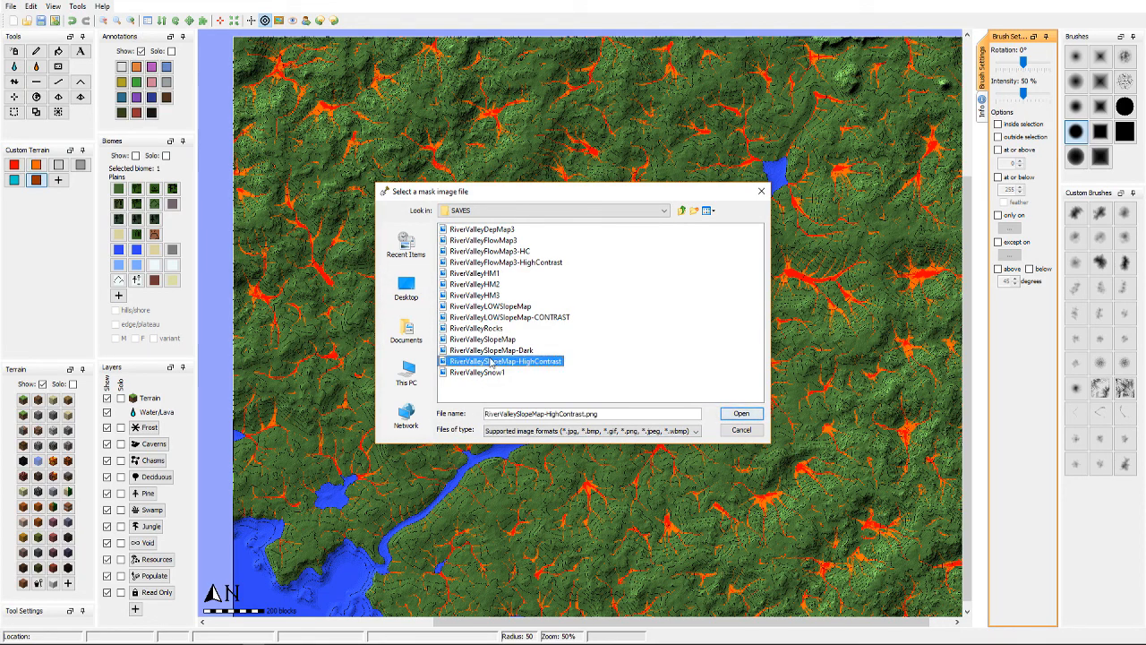
click(748, 418)
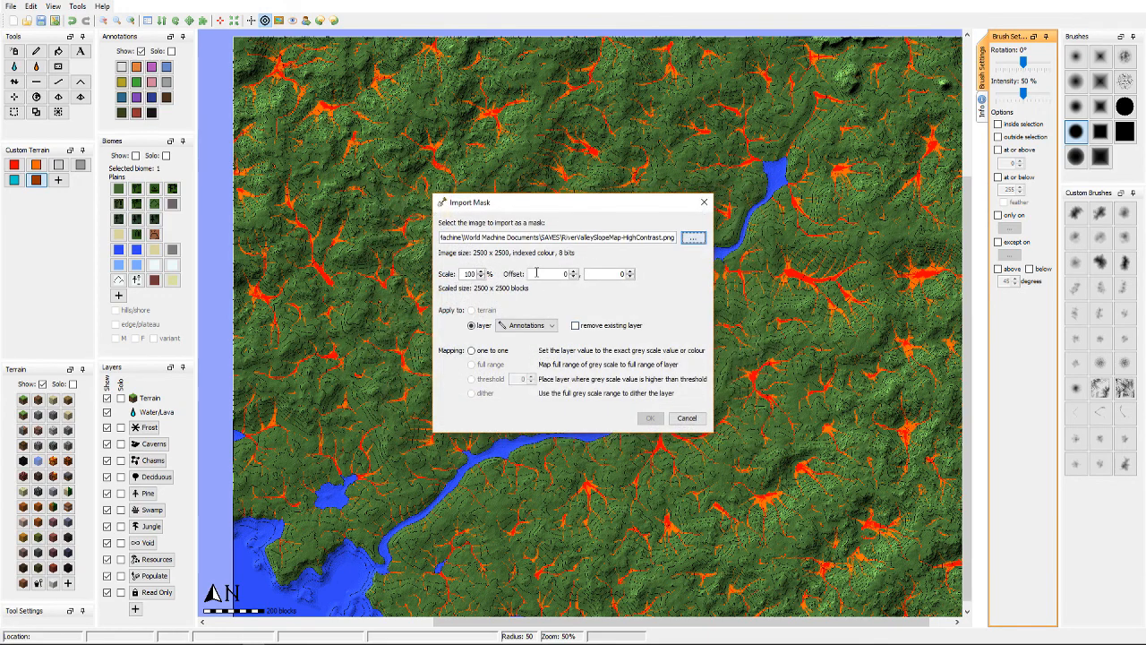
Step: Import the slope map mask onto the Annotations layer with one-to-one mapping, removing the existing layer
click(576, 326)
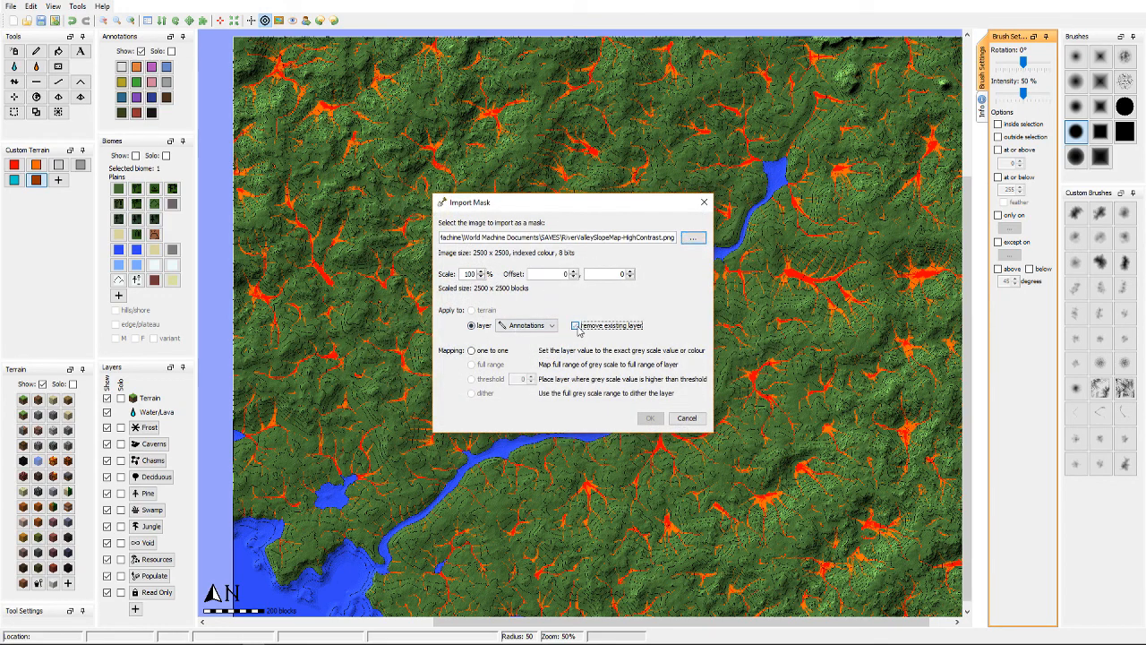
click(472, 351)
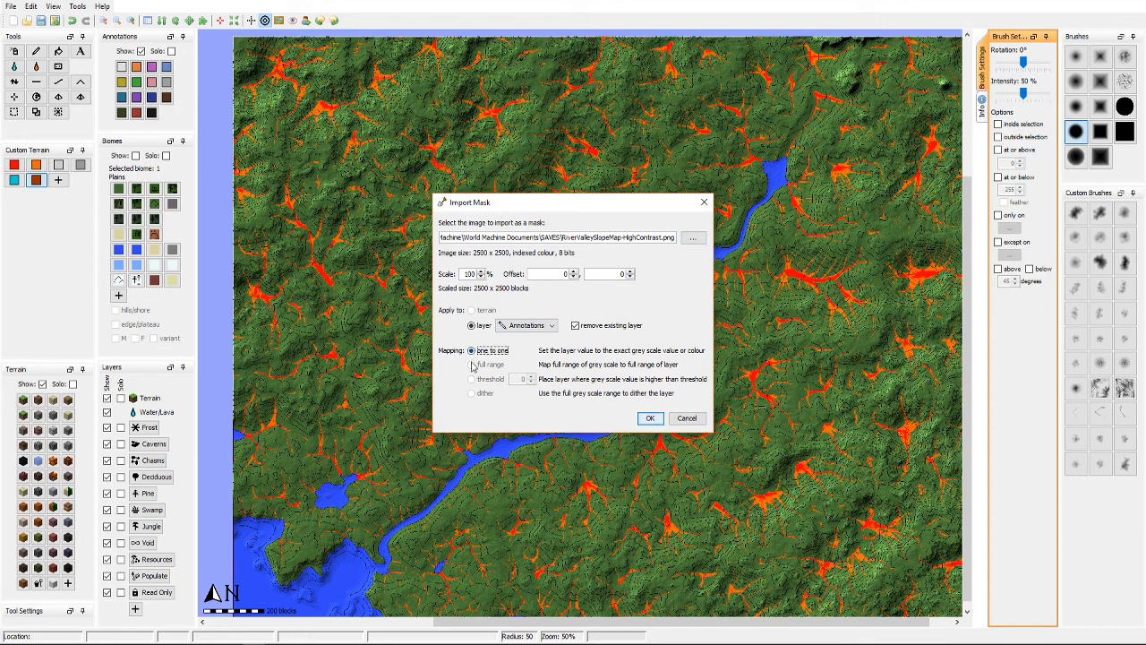
click(650, 419)
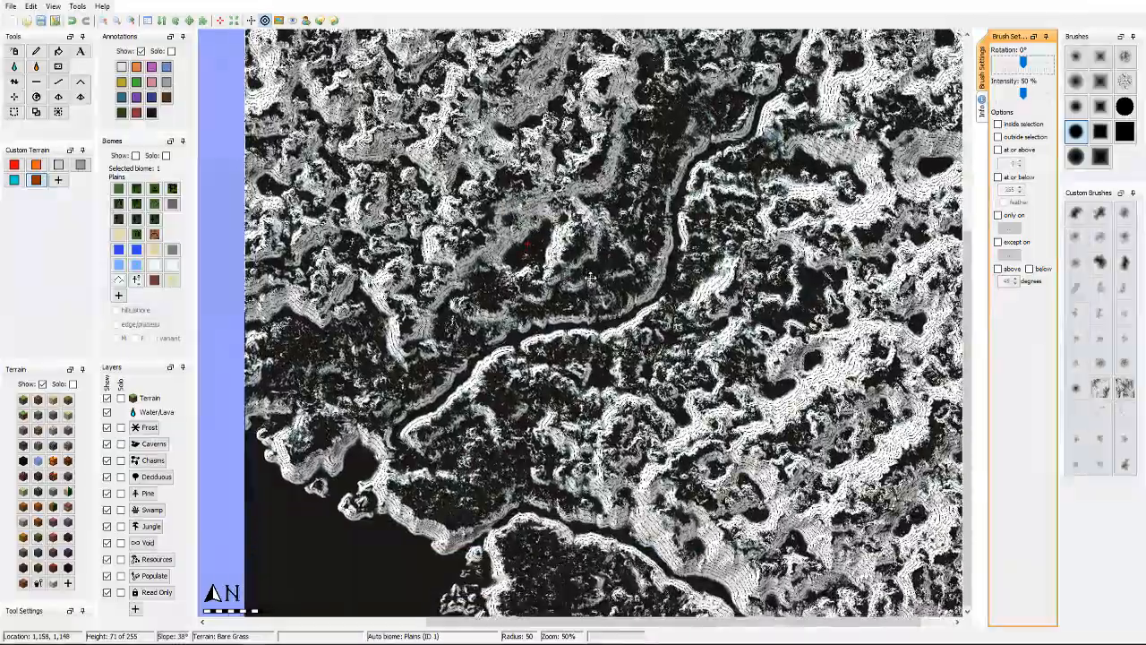
Step: Run a global operation that removes the Annotations layer only on the custom terrain Flowmap - WHITE
scroll(574, 379, up, 3)
scroll(213, 593, down, 1)
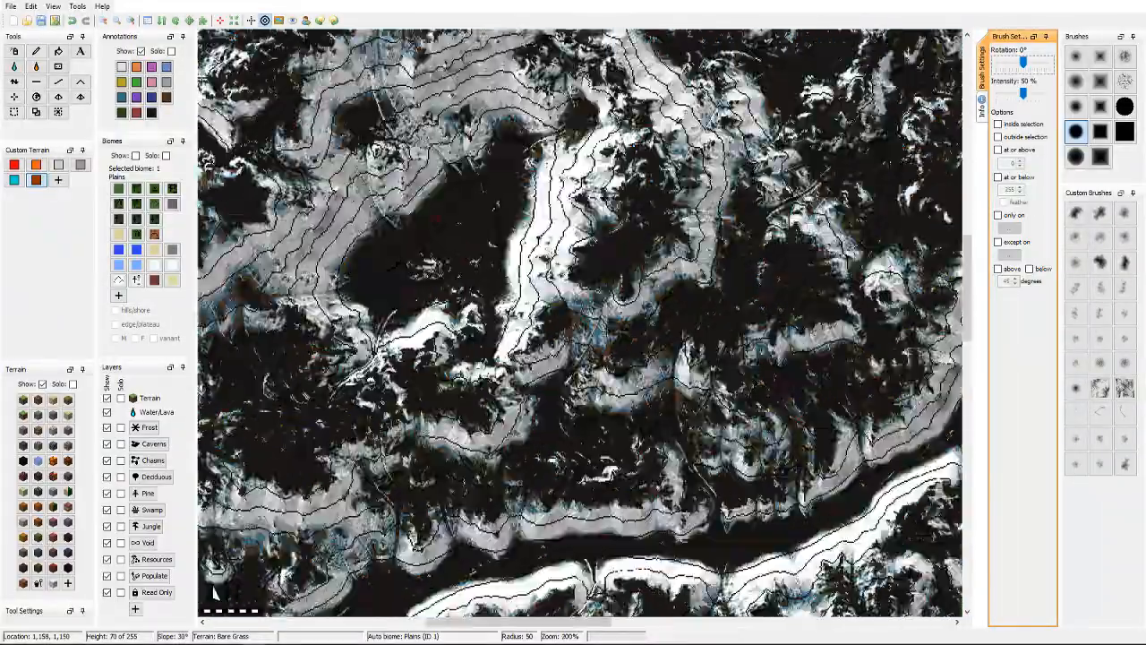
scroll(214, 593, down, 2)
scroll(213, 593, up, 1)
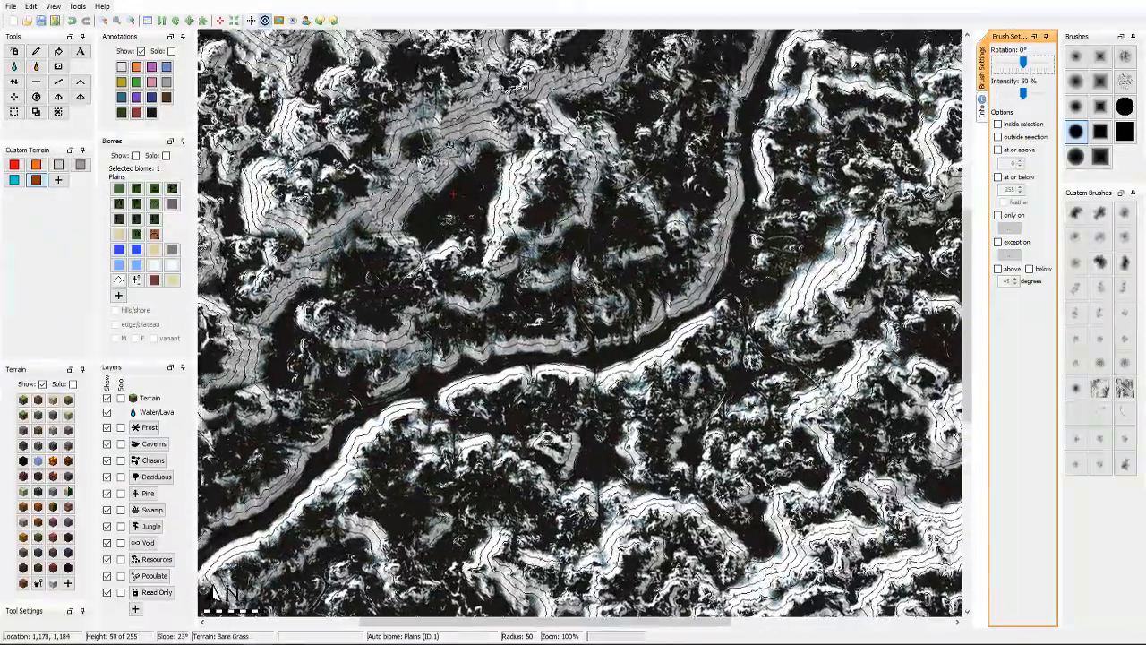
middle_drag(639, 337, 599, 336)
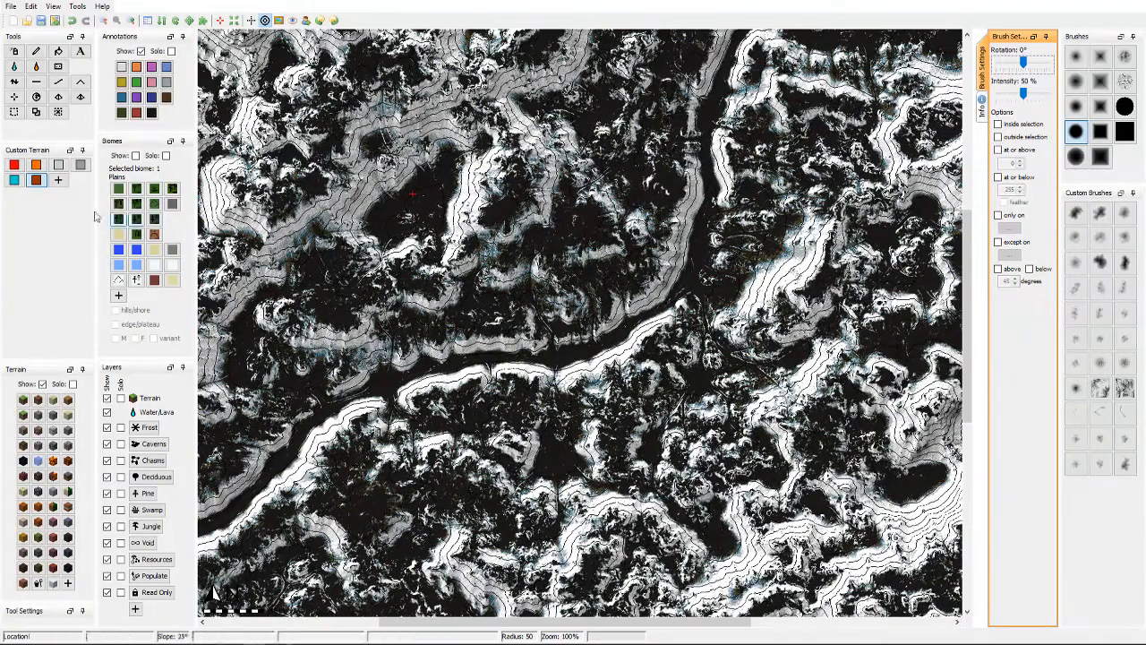
click(35, 97)
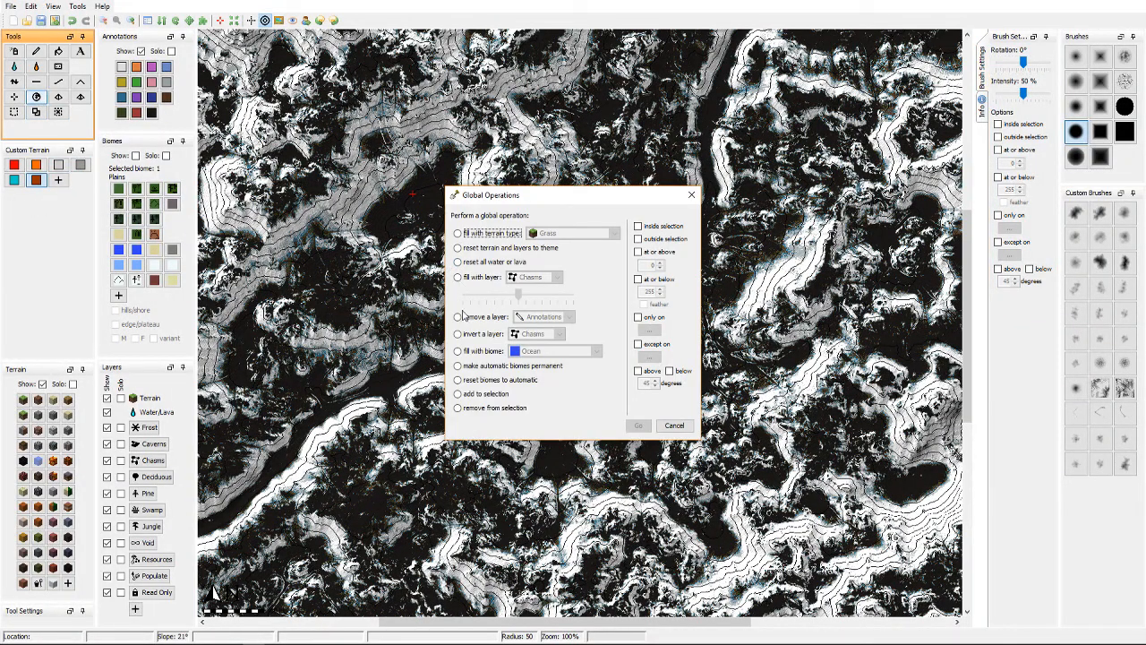
click(458, 316)
click(637, 317)
click(650, 330)
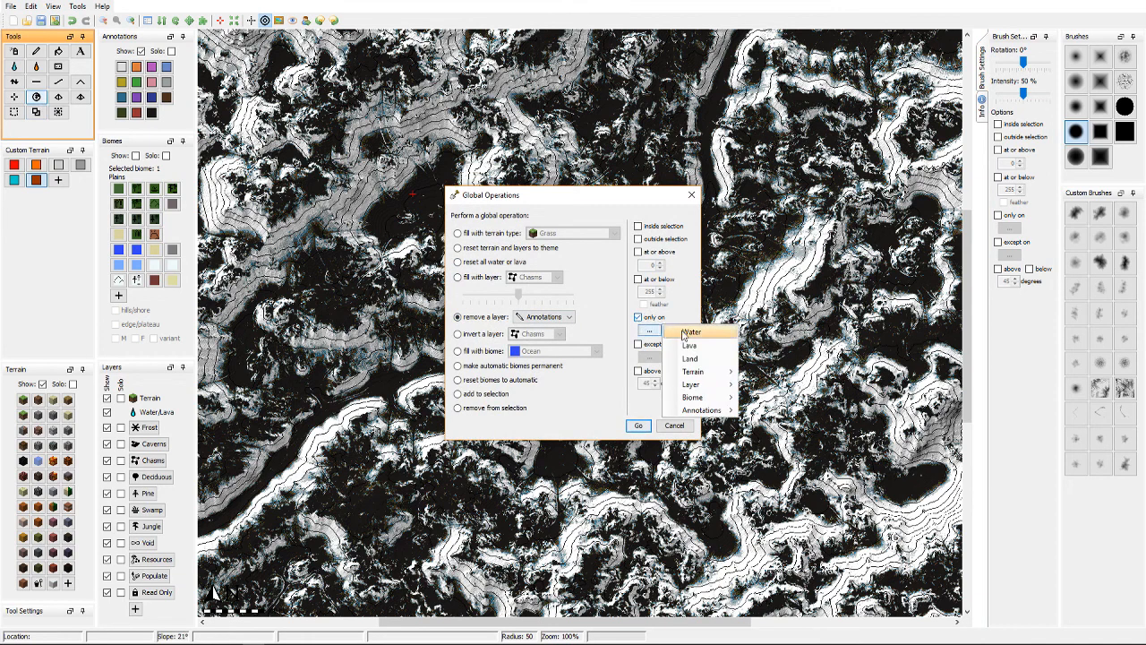
mouse_move(726, 375)
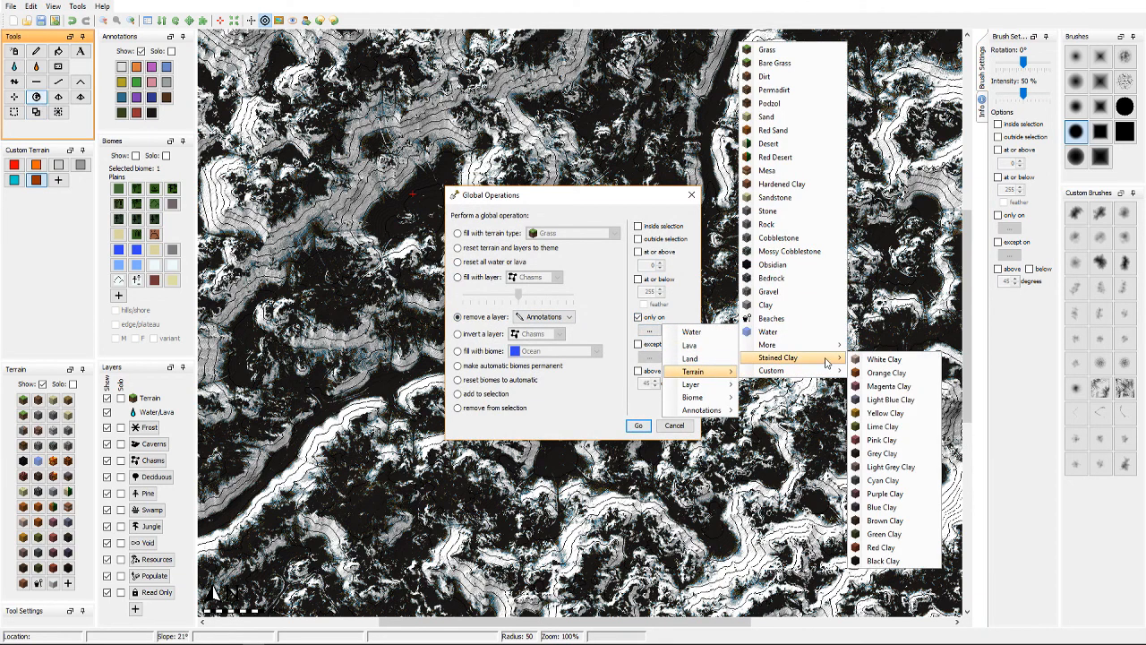
mouse_move(834, 354)
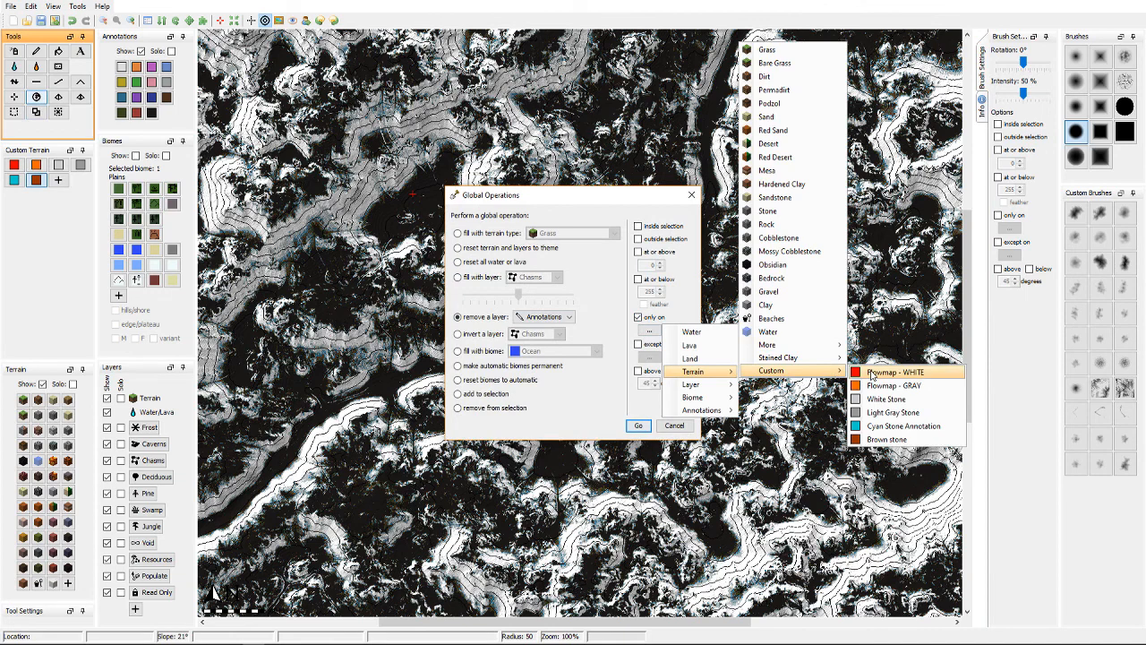
click(875, 376)
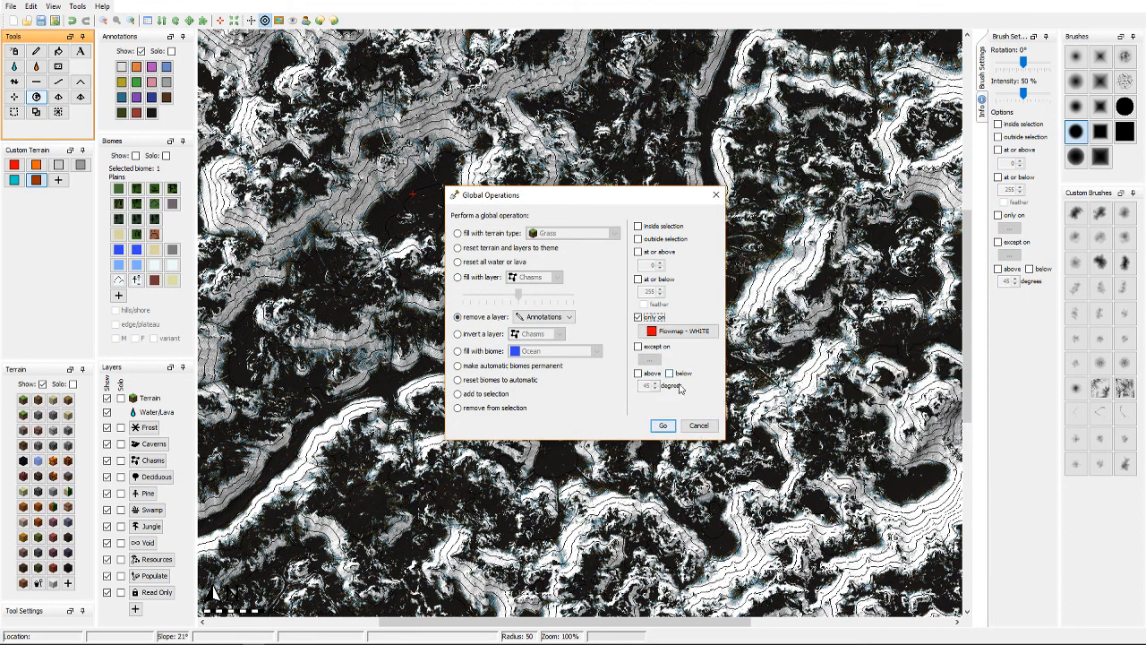
click(661, 425)
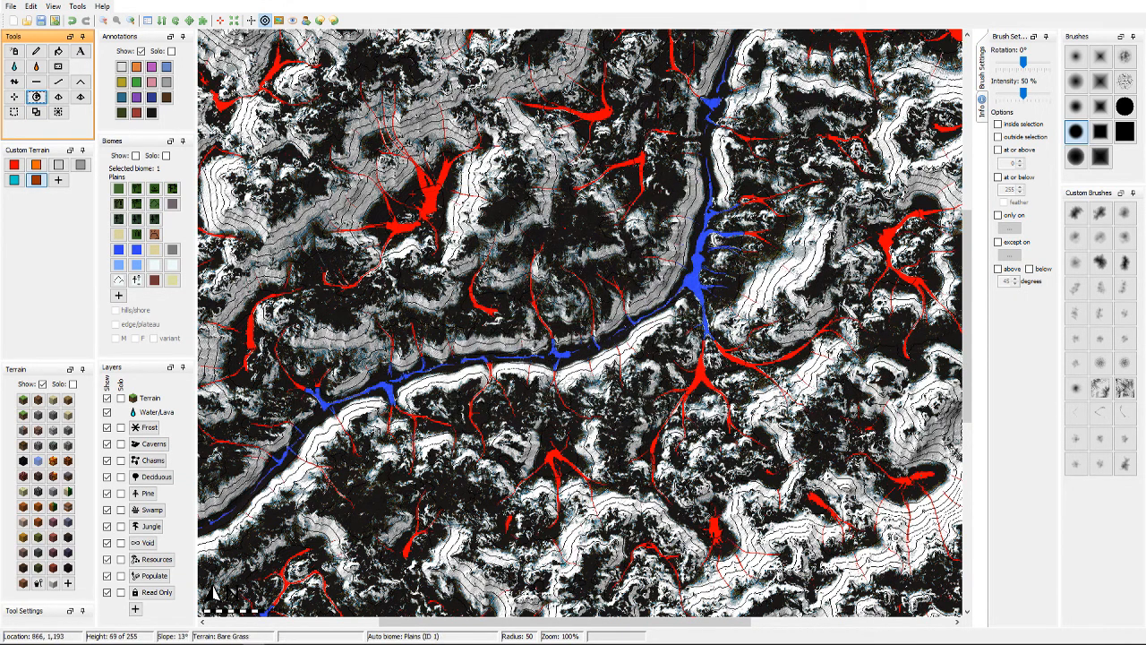
Step: Run a global operation that removes the Annotations layer only on the custom terrain Flowmap - GRAY
click(38, 98)
click(458, 317)
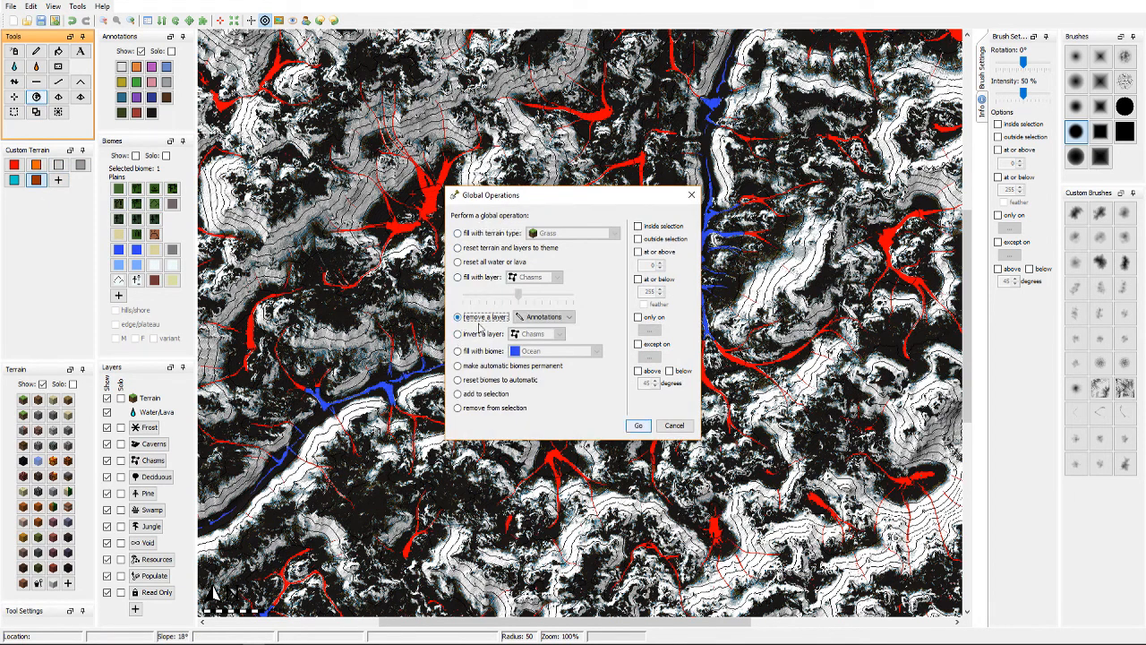
click(638, 318)
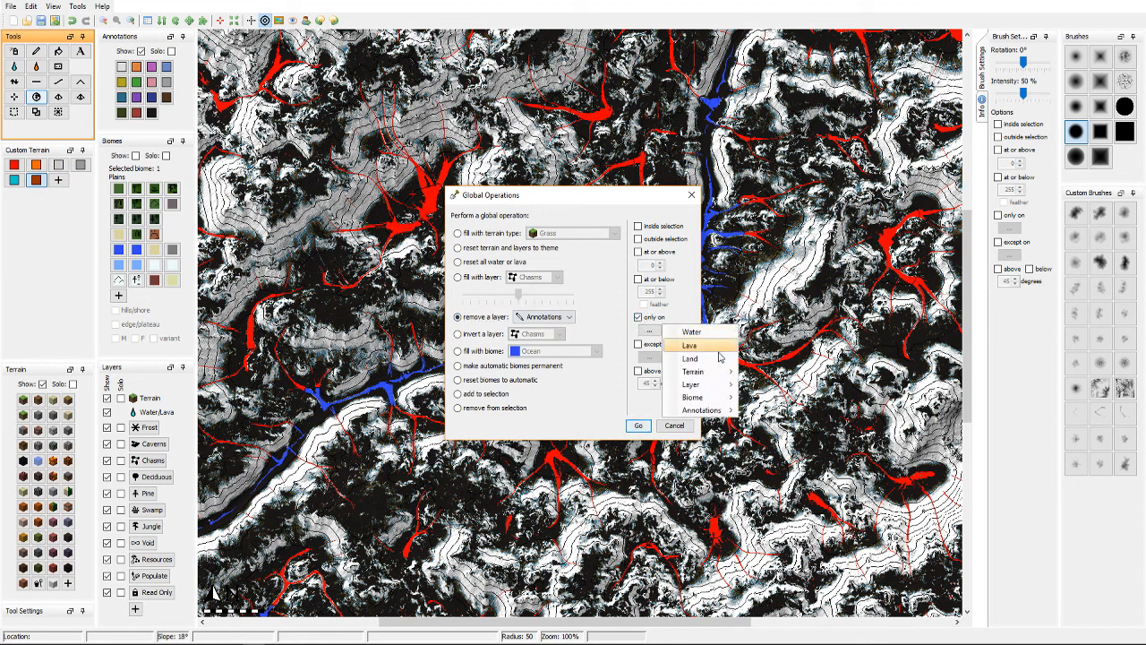
mouse_move(727, 378)
mouse_move(789, 370)
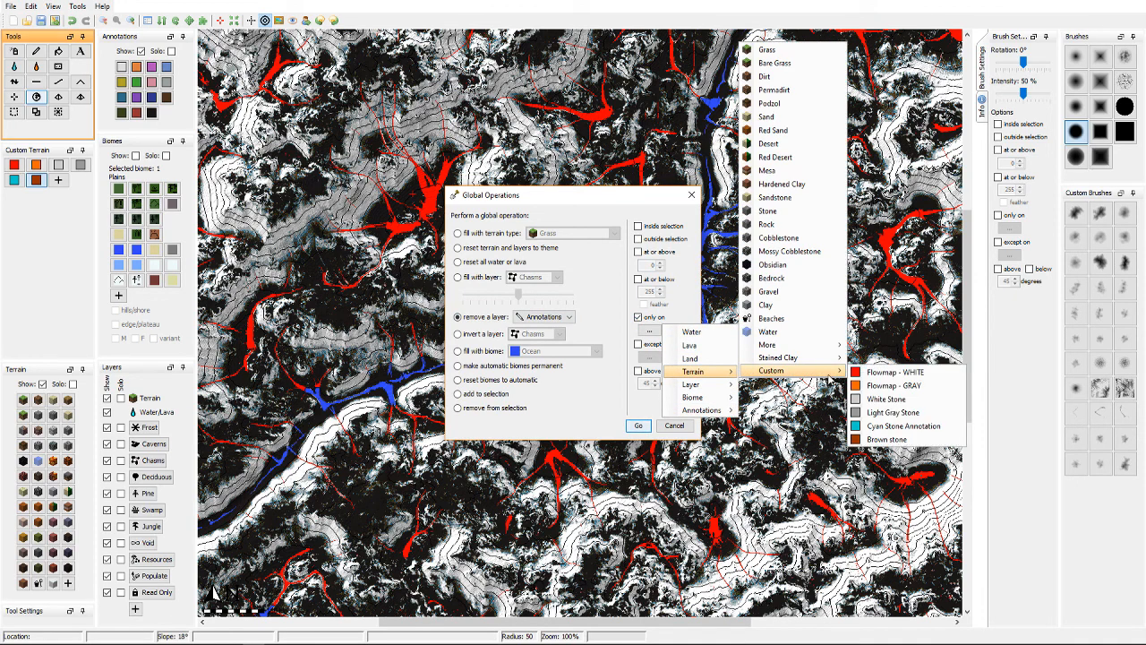
click(896, 385)
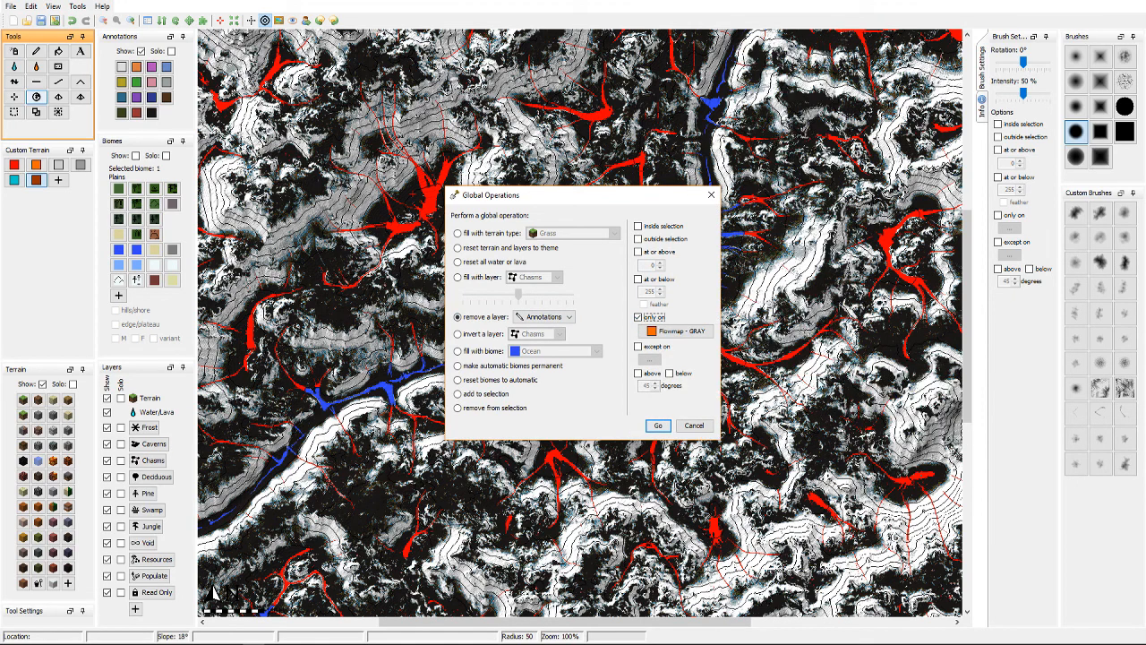
click(659, 425)
Step: Examine the slope annotation colours around the flow lines and along both river banks, both close up and from farther out
scroll(580, 323, down, 4)
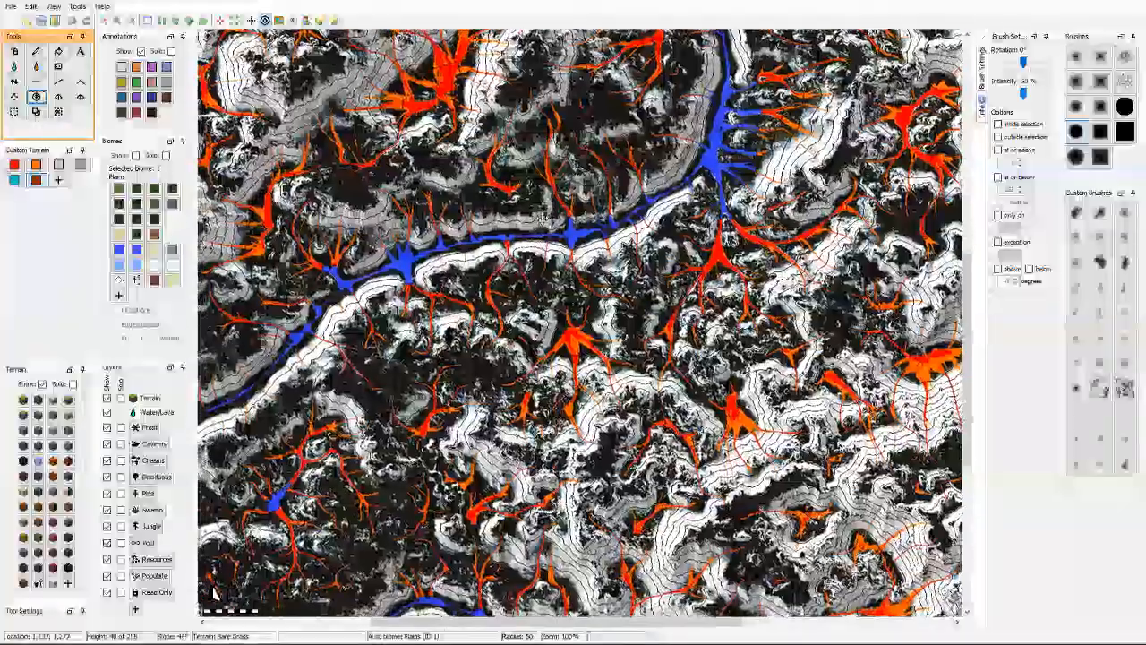
scroll(565, 269, up, 2)
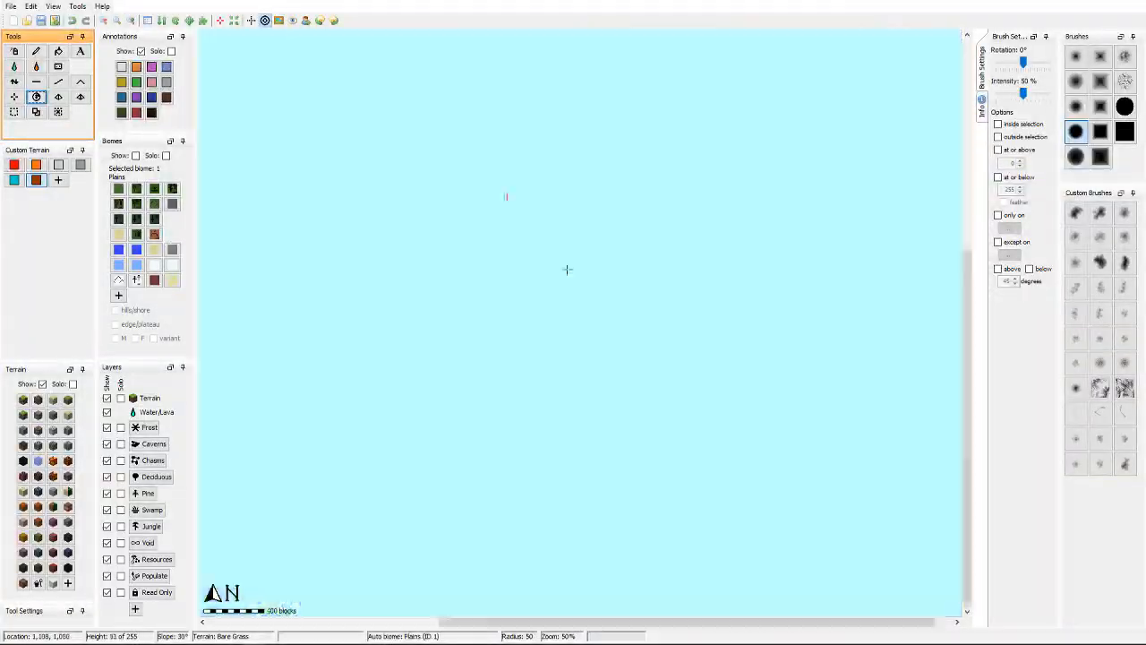
scroll(564, 269, up, 1)
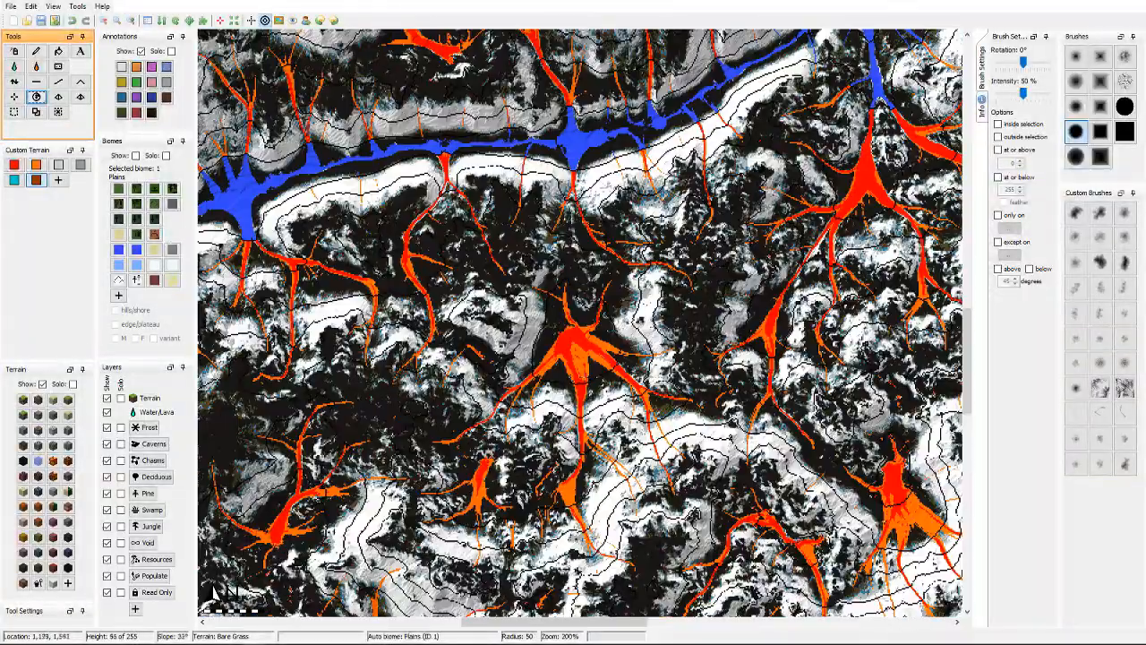
middle_drag(562, 375, 716, 310)
middle_drag(685, 68, 636, 363)
scroll(637, 363, up, 2)
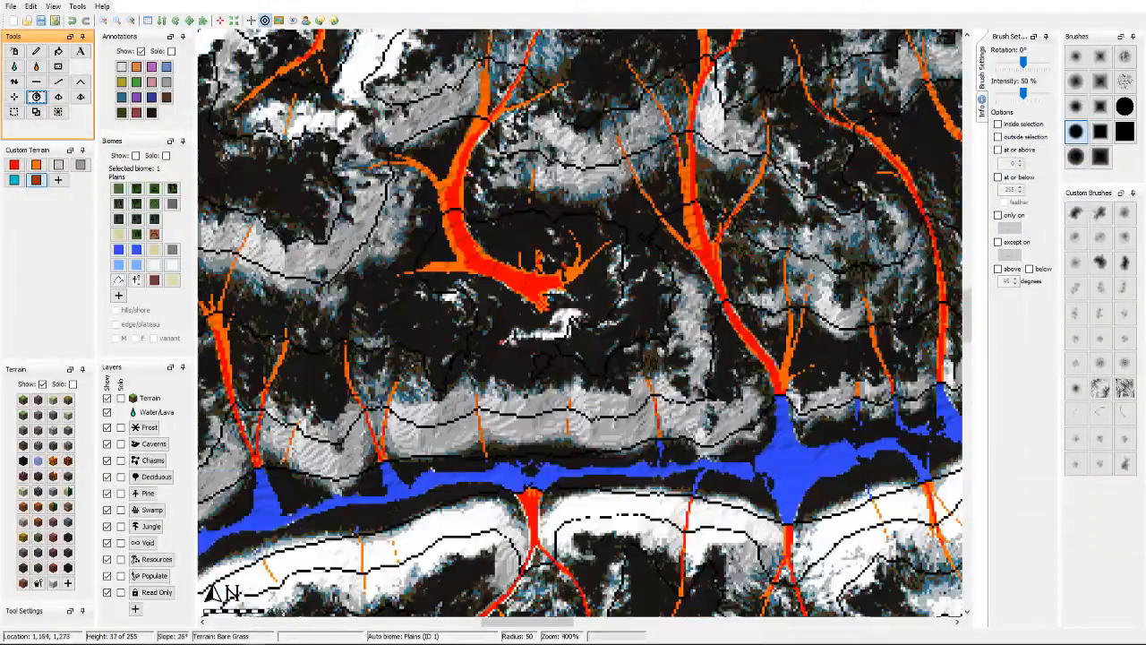
middle_drag(658, 500, 571, 332)
scroll(570, 331, up, 1)
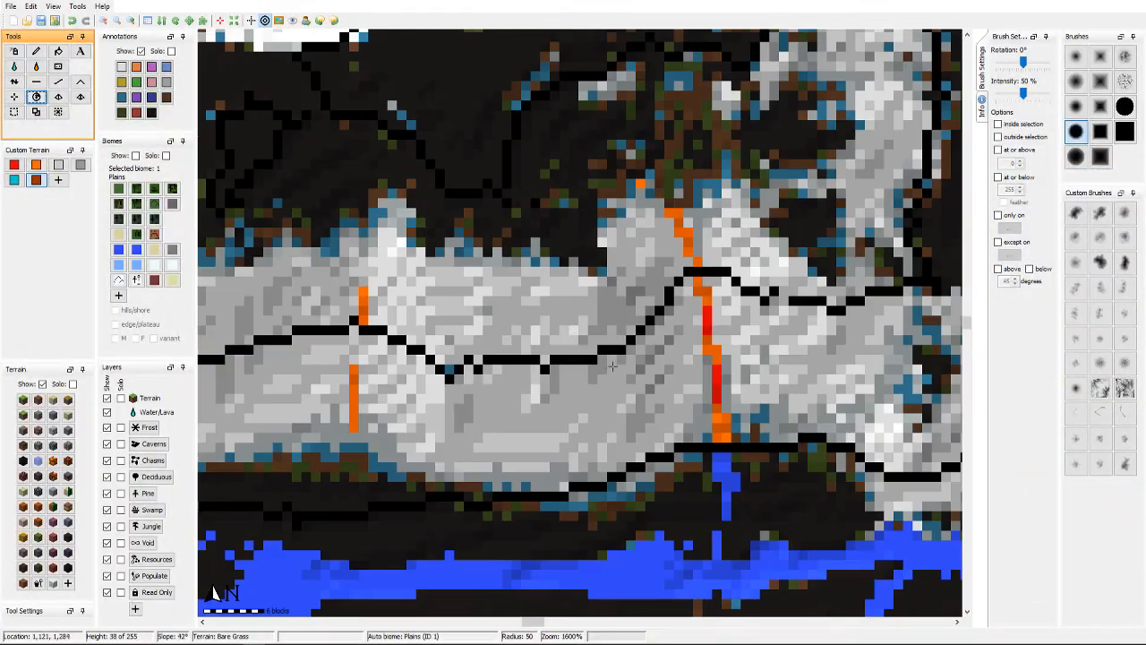
middle_drag(436, 376, 514, 303)
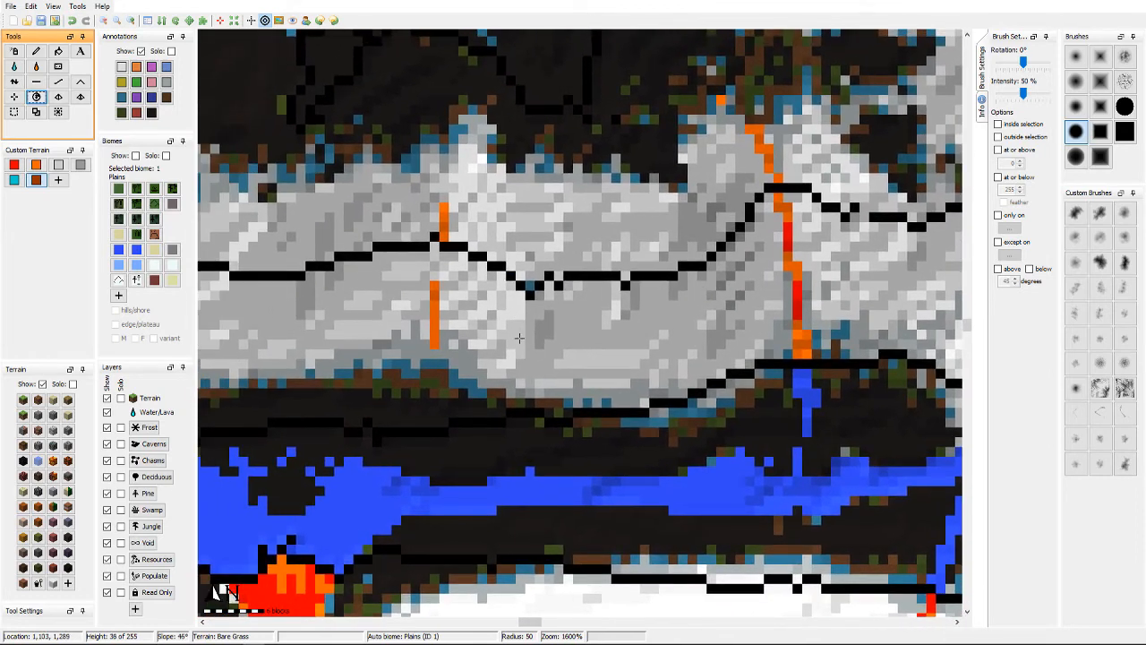
middle_drag(576, 336, 627, 338)
scroll(607, 341, up, 1)
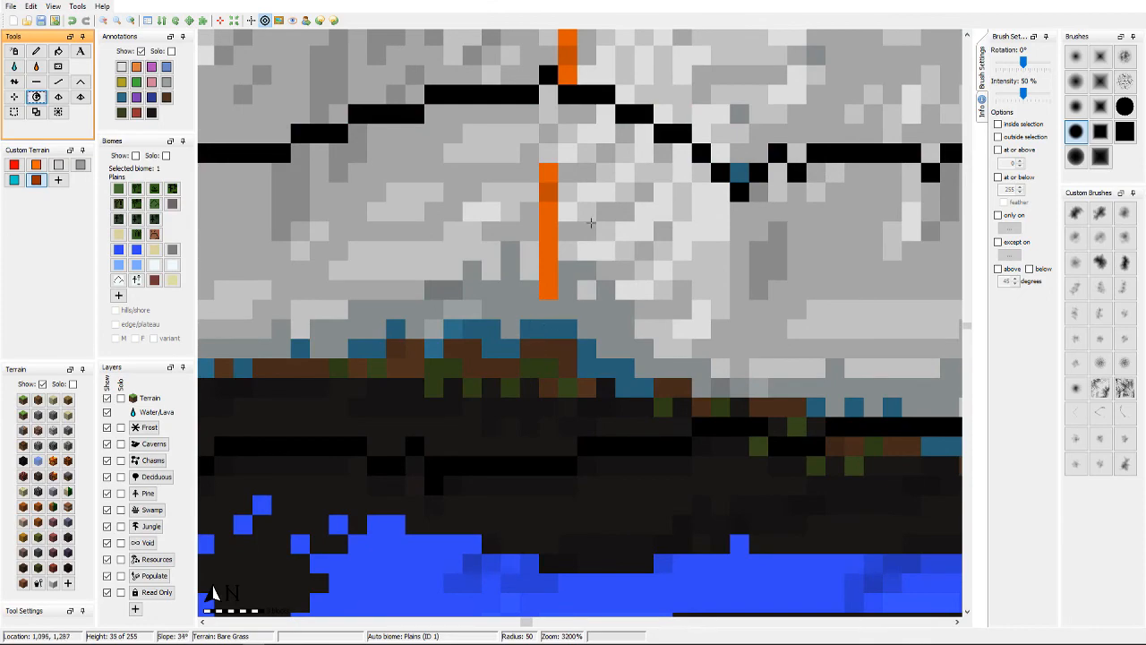
middle_drag(590, 222, 465, 310)
scroll(598, 330, down, 5)
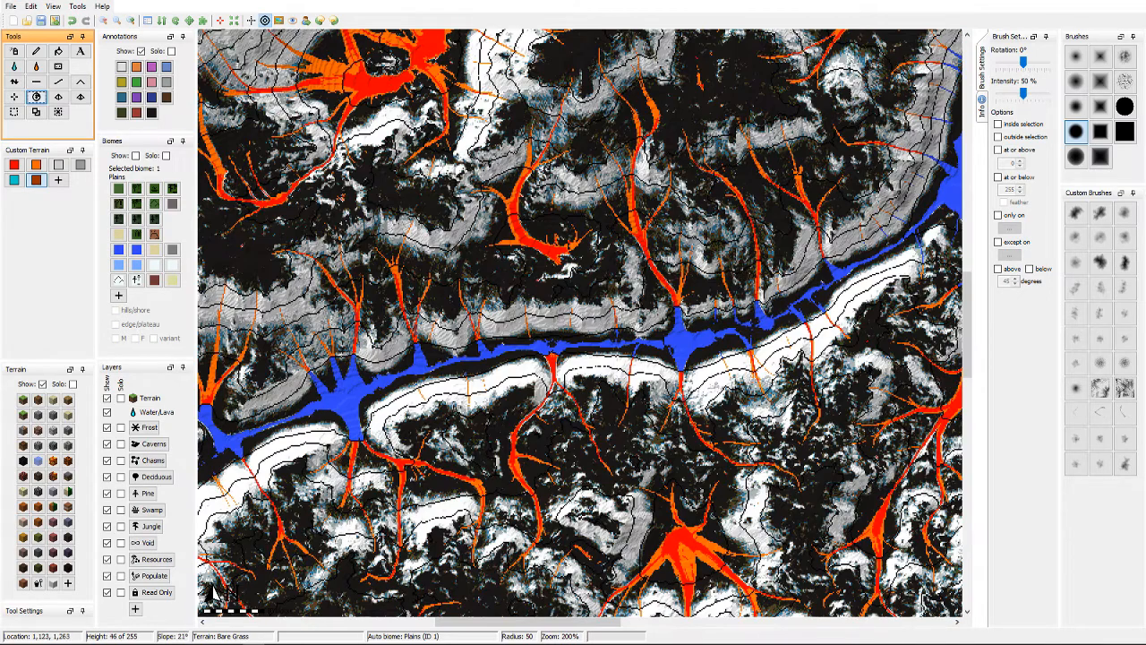
scroll(660, 374, up, 2)
middle_drag(583, 202, 396, 307)
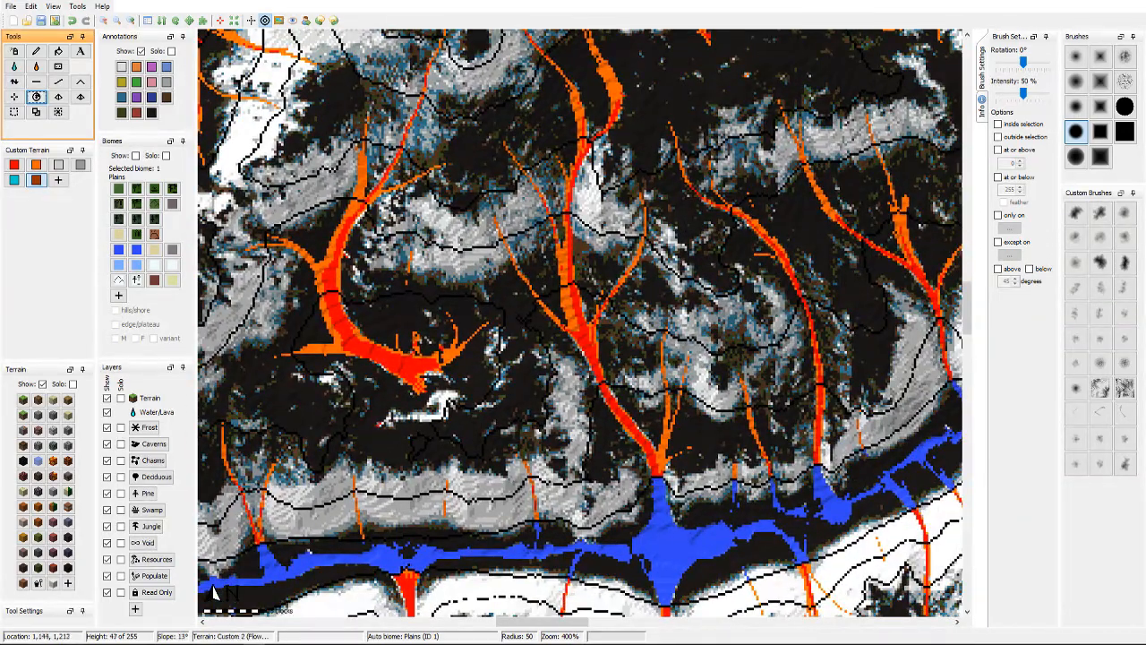
middle_drag(566, 326, 510, 233)
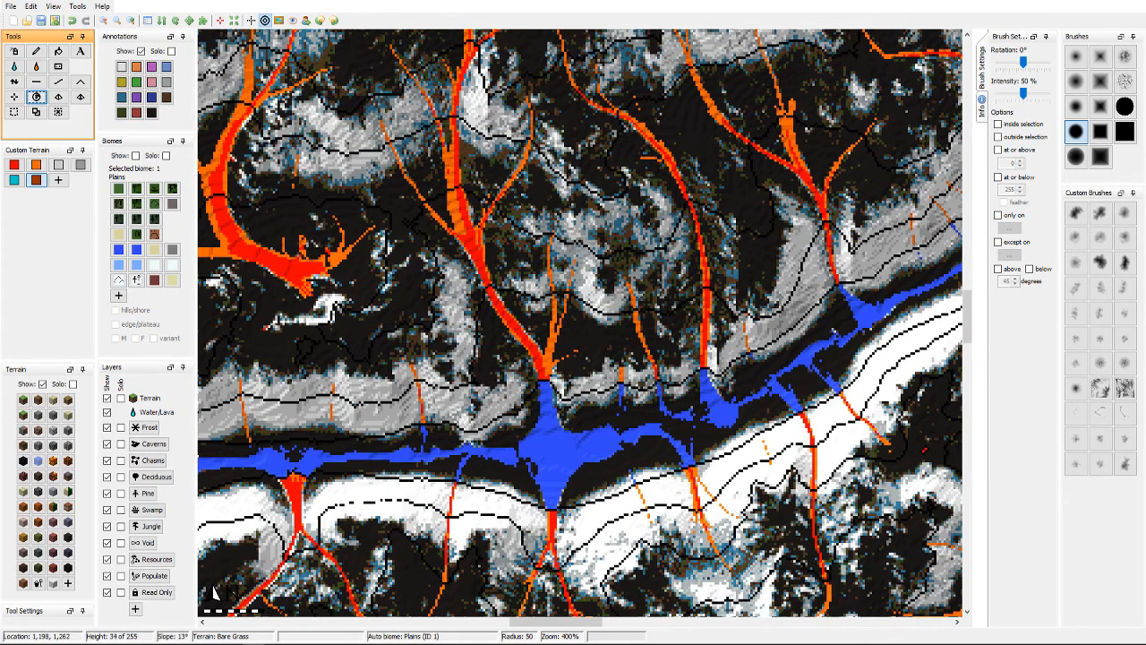
middle_drag(577, 351, 720, 353)
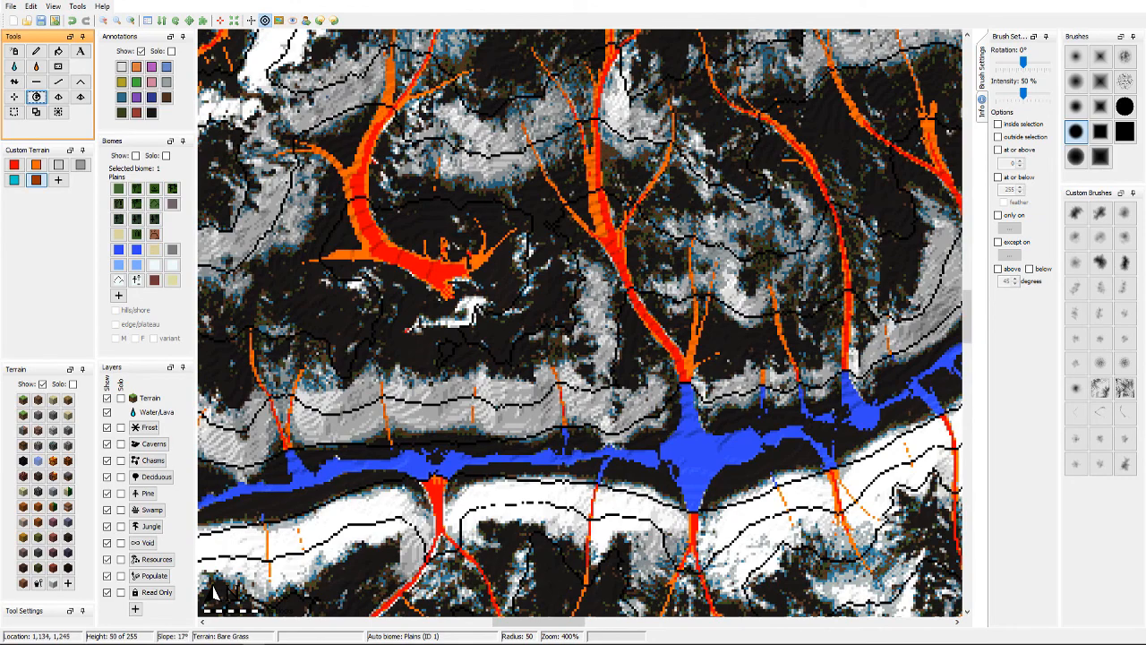
middle_drag(564, 314, 636, 287)
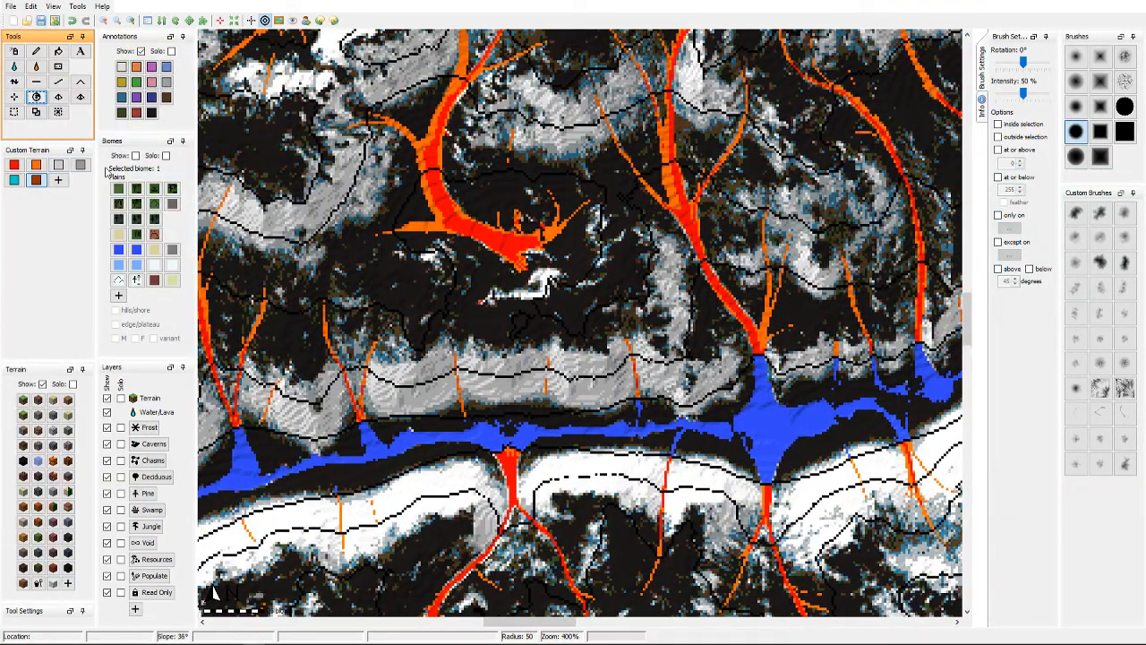
Step: Review the block IDs, data values and occurrences of the White Stone custom material, and close it without changes
right_click(71, 158)
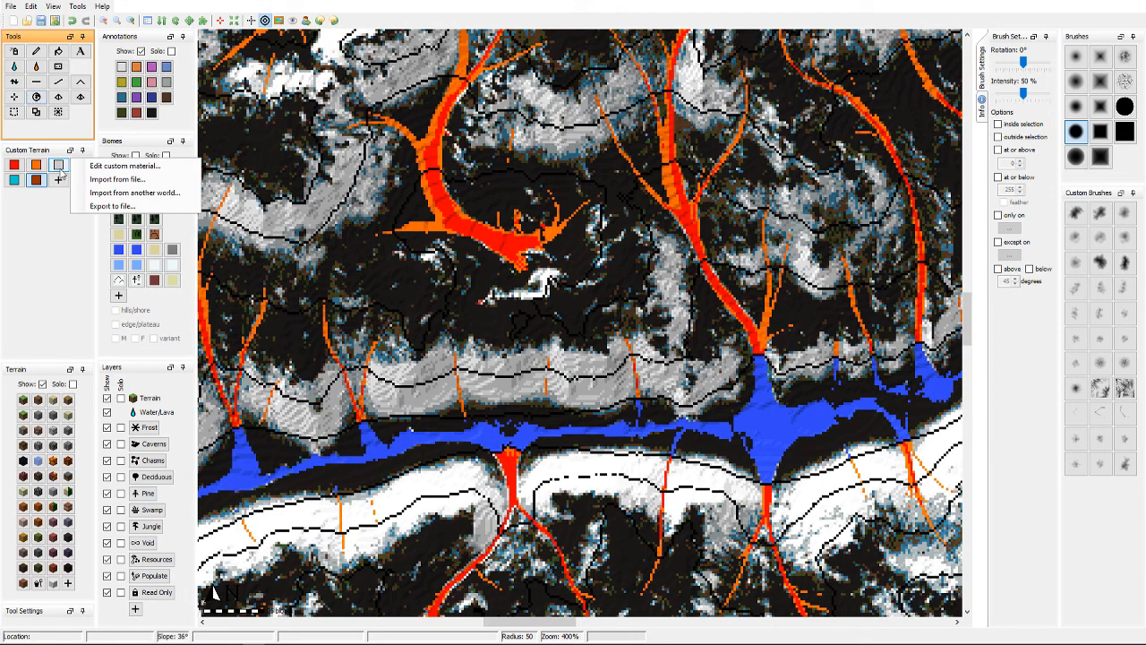
click(112, 166)
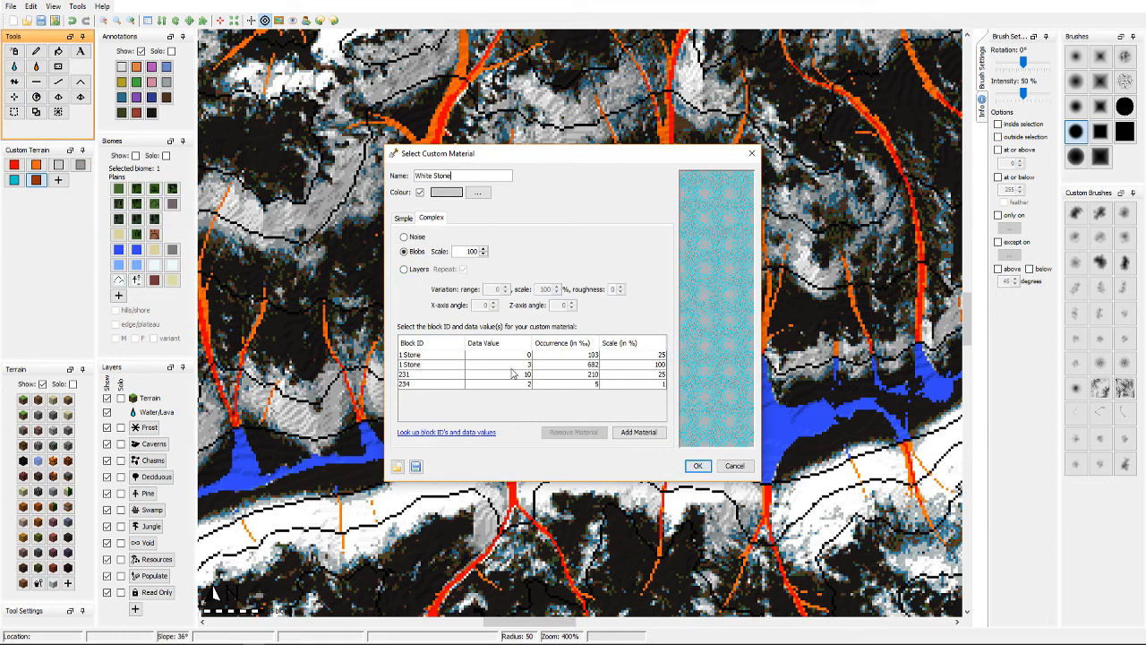
click(439, 376)
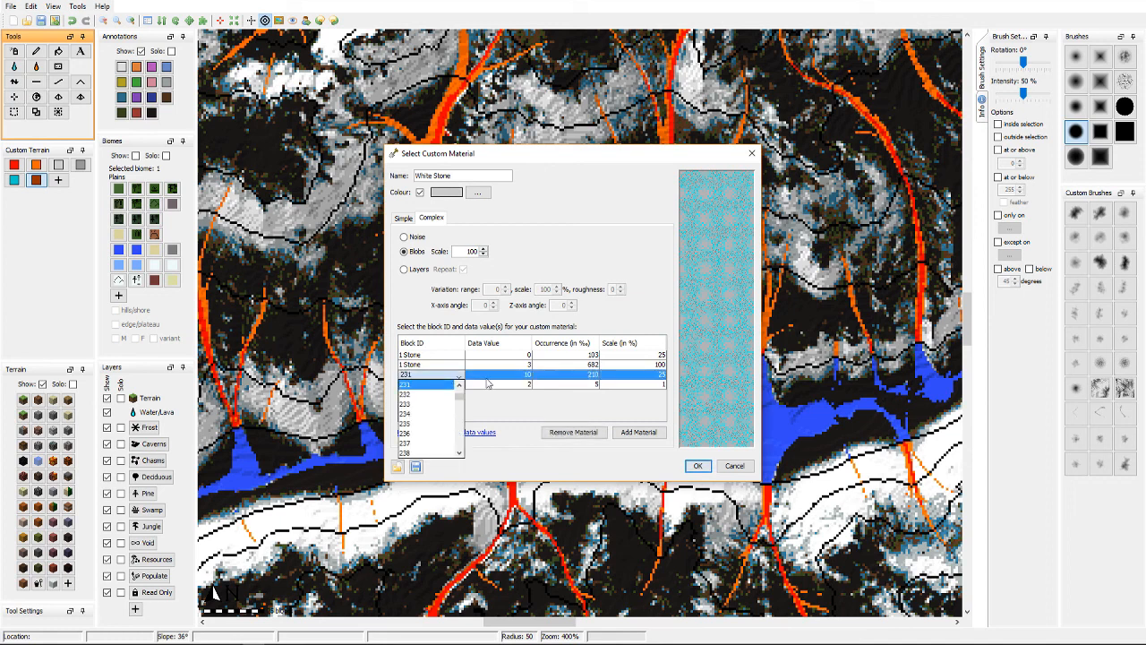
click(215, 591)
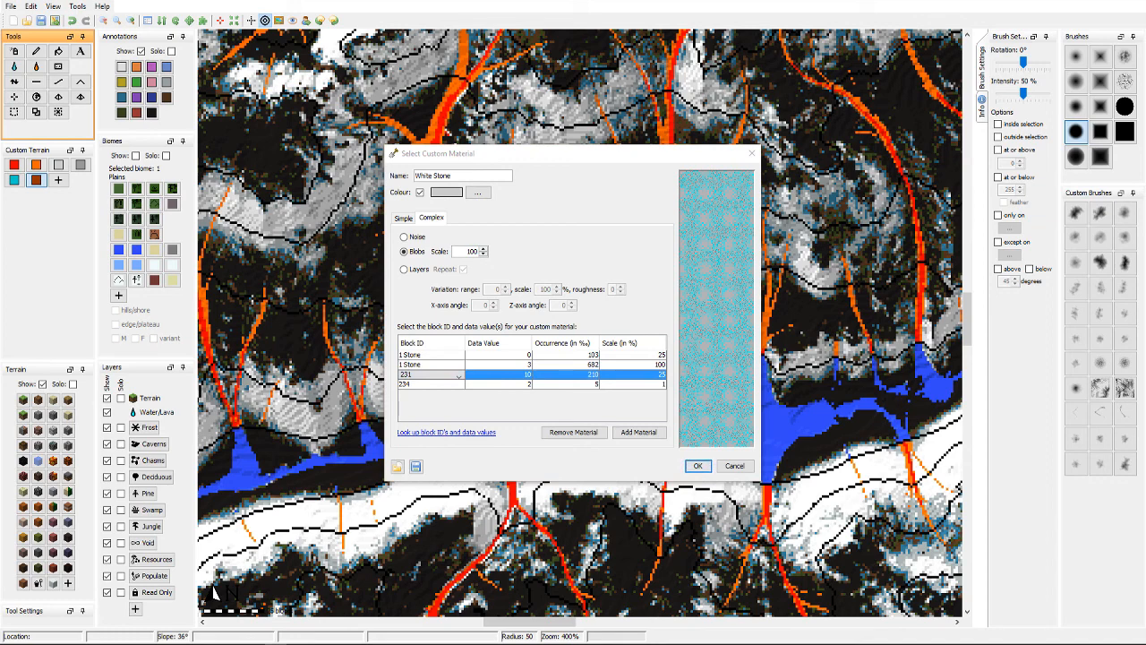
click(559, 217)
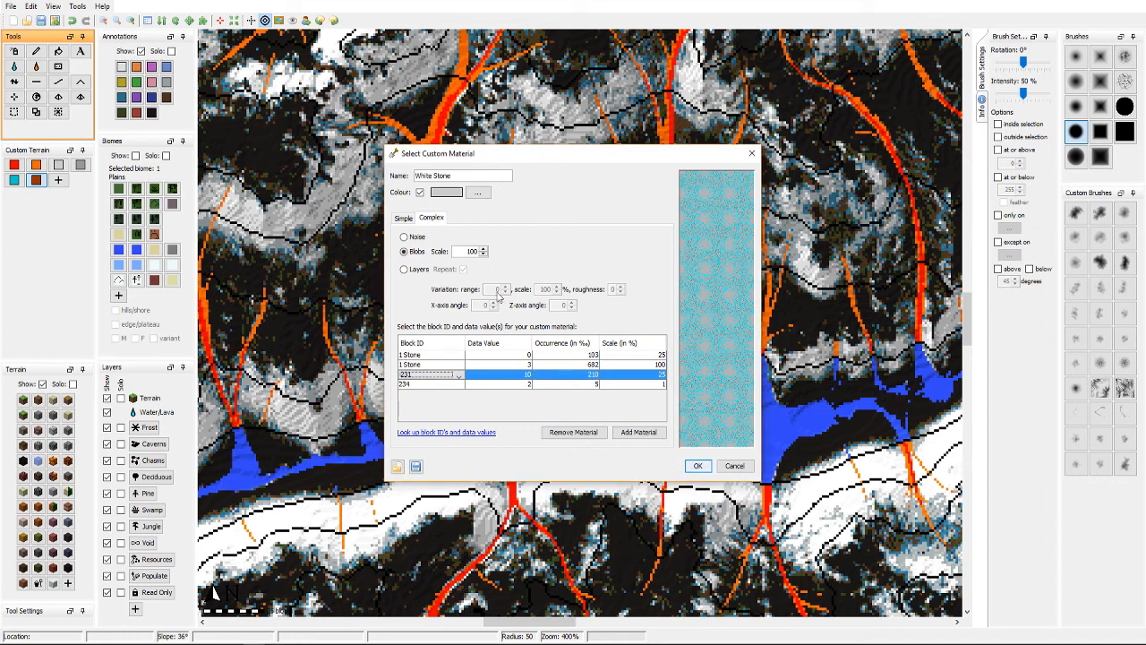
click(439, 385)
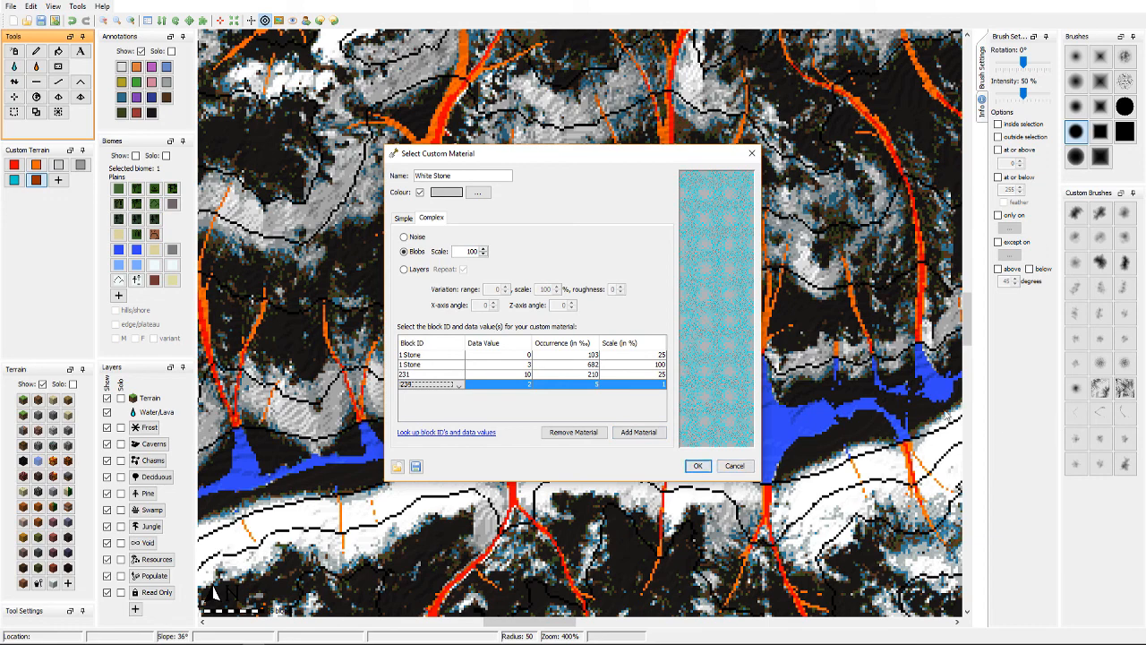
click(735, 466)
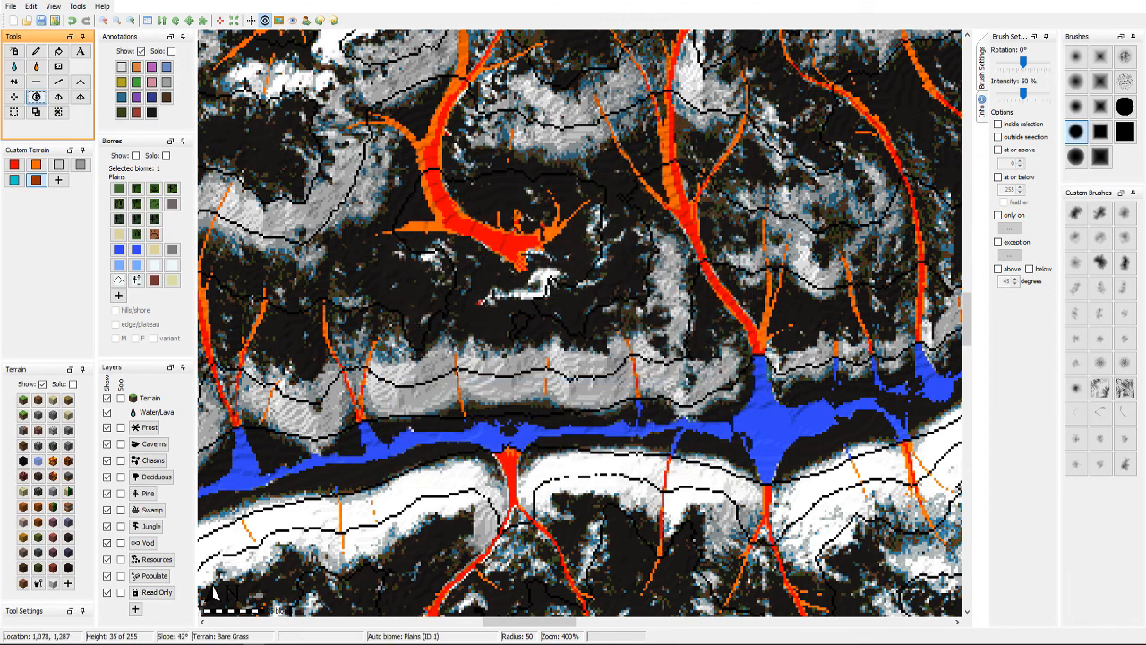
Step: Review the block IDs, data values, occurrences and scales of the Light Gray Stone custom material, and close it without changes
right_click(82, 165)
click(127, 167)
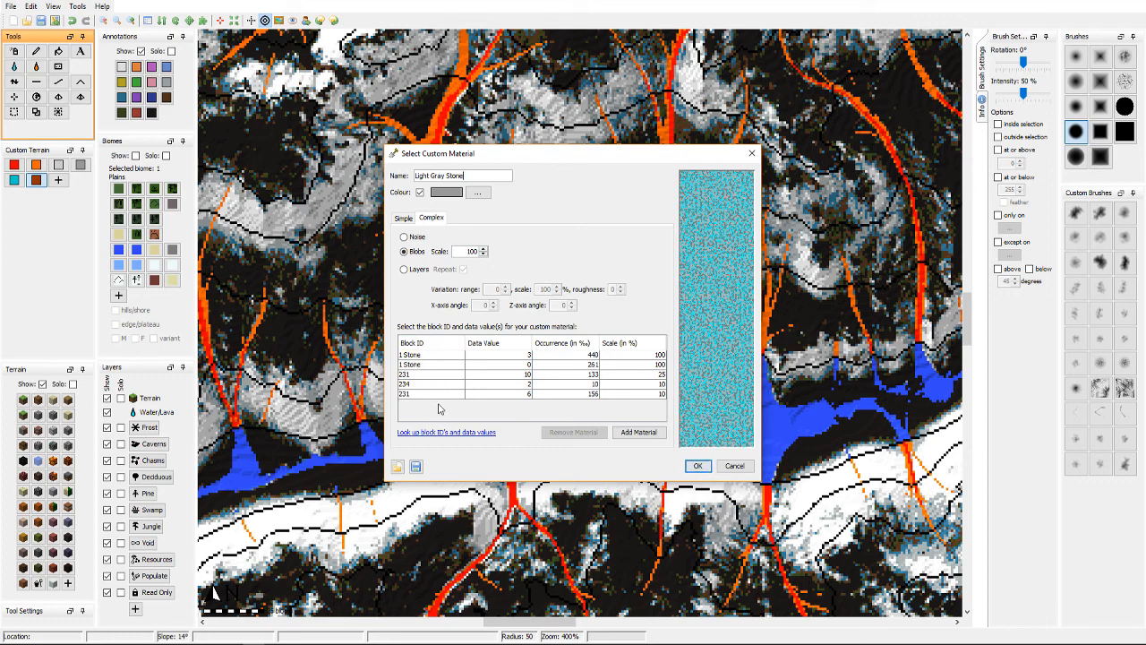
click(735, 466)
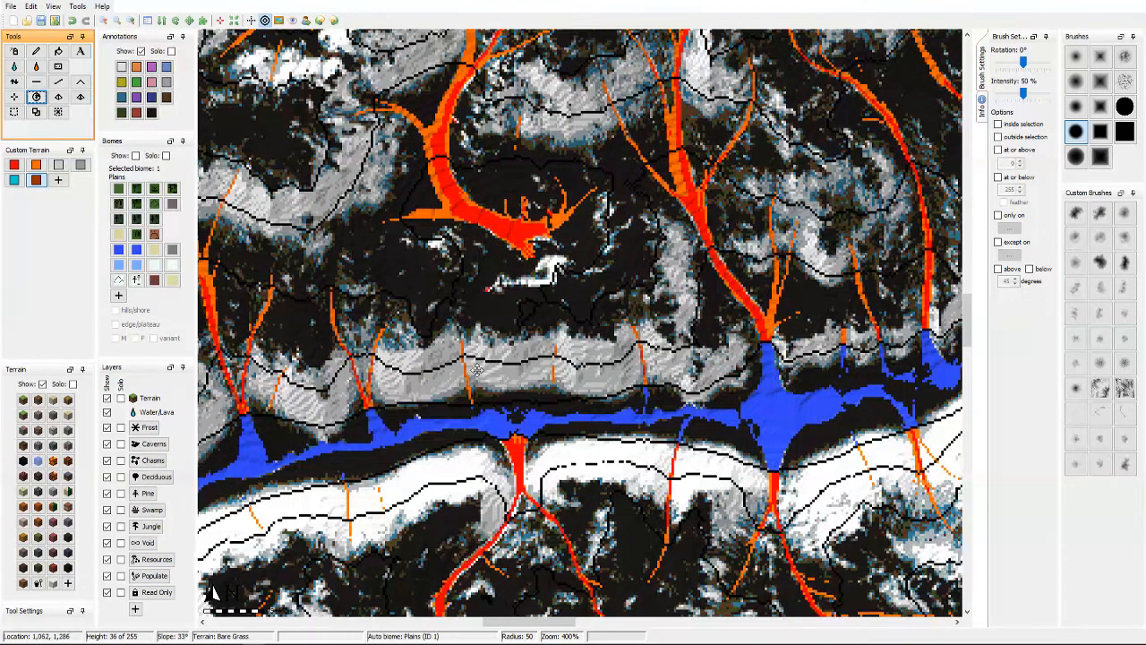
Step: Review the block composition of the Cyan Stone Annotation custom material, and close it without changes
right_click(12, 183)
click(63, 181)
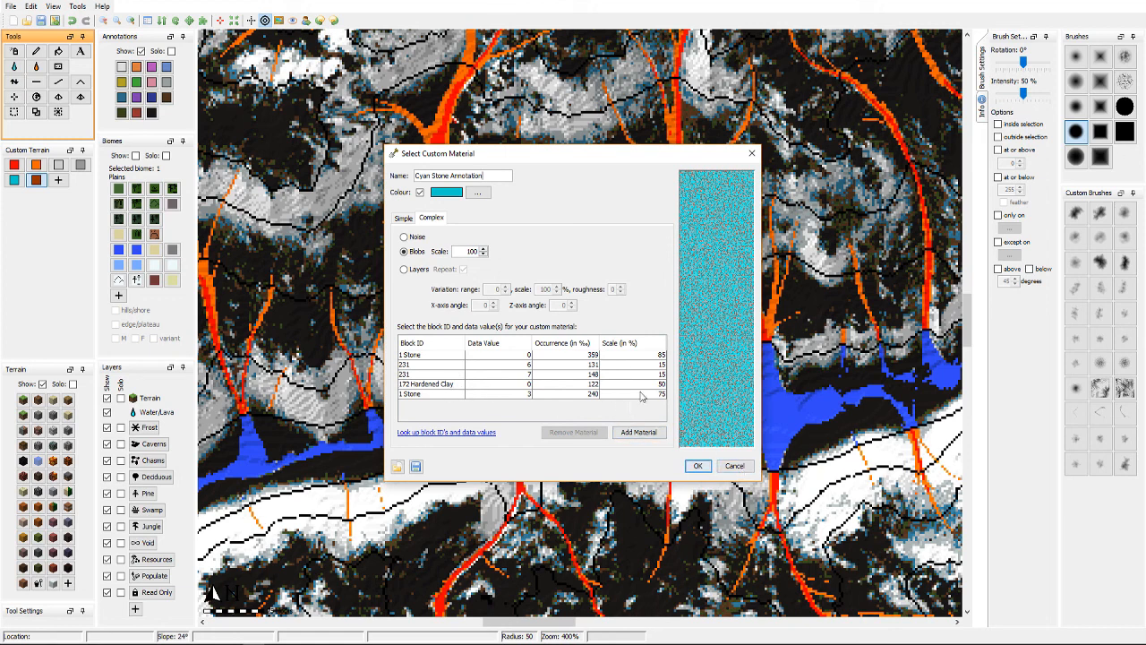
click(732, 466)
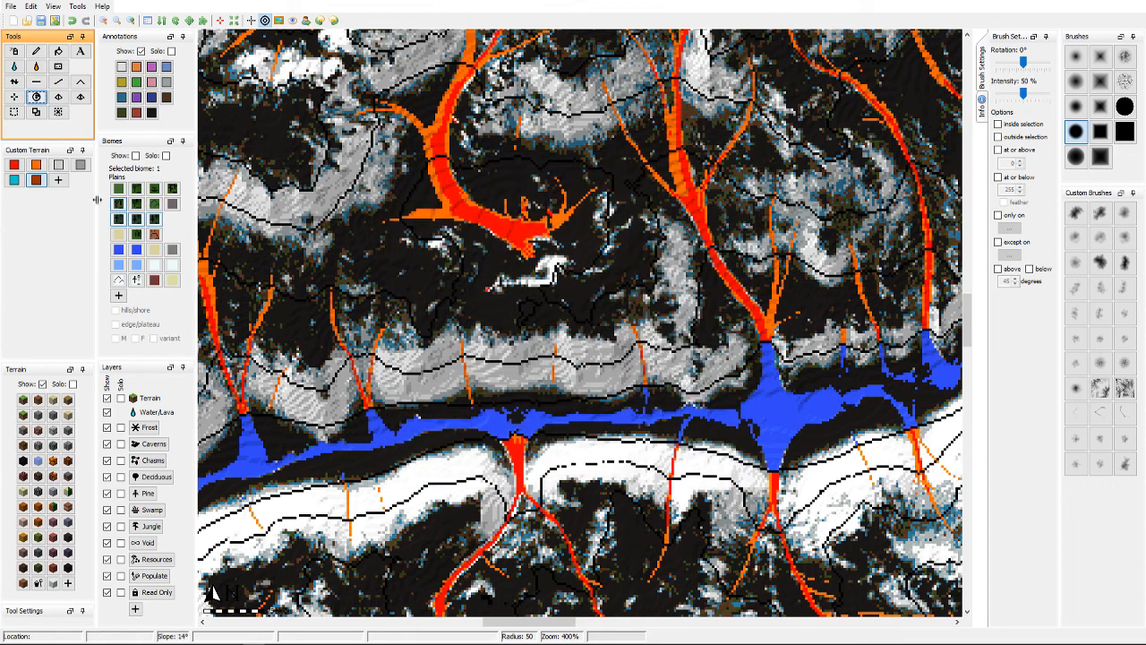
Step: Review the block composition of the Brown stone custom material, and close it without changes
right_click(40, 185)
click(63, 179)
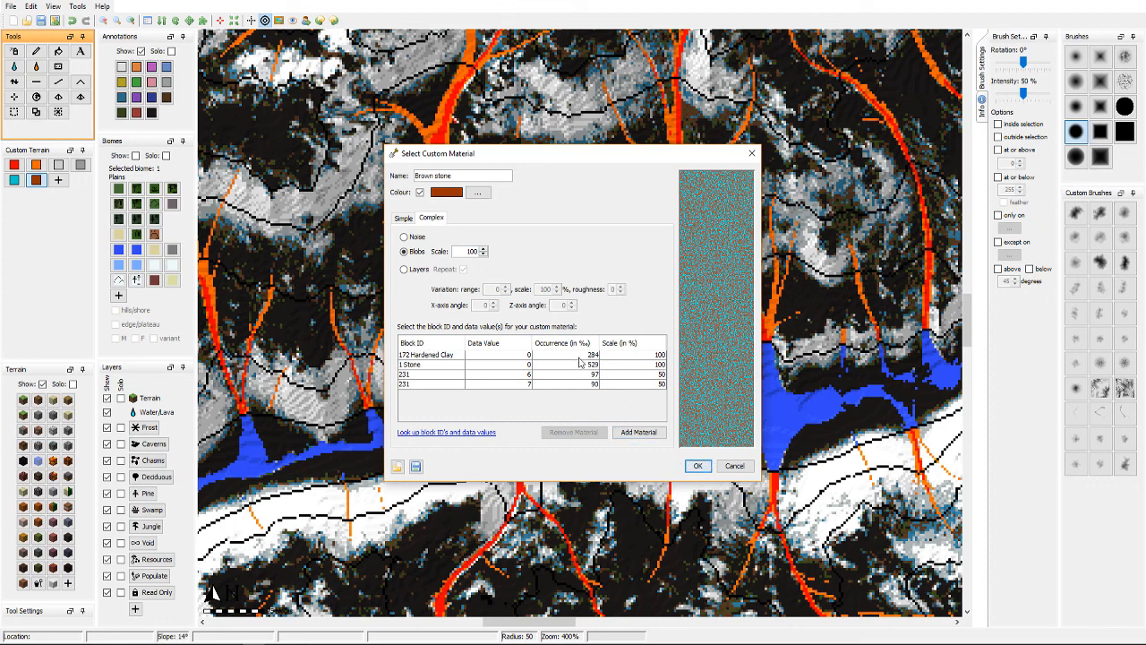
click(735, 468)
click(736, 470)
Step: Run a global operation that fills with the terrain type White Stone only on White Annotations
middle_drag(748, 392, 593, 325)
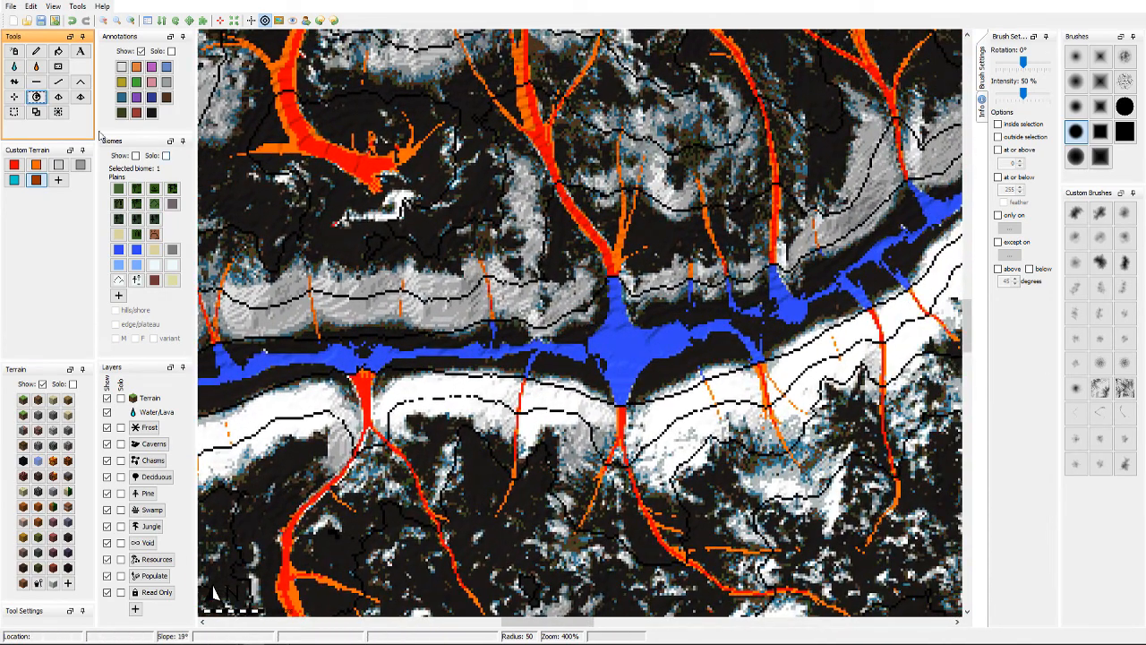
click(36, 97)
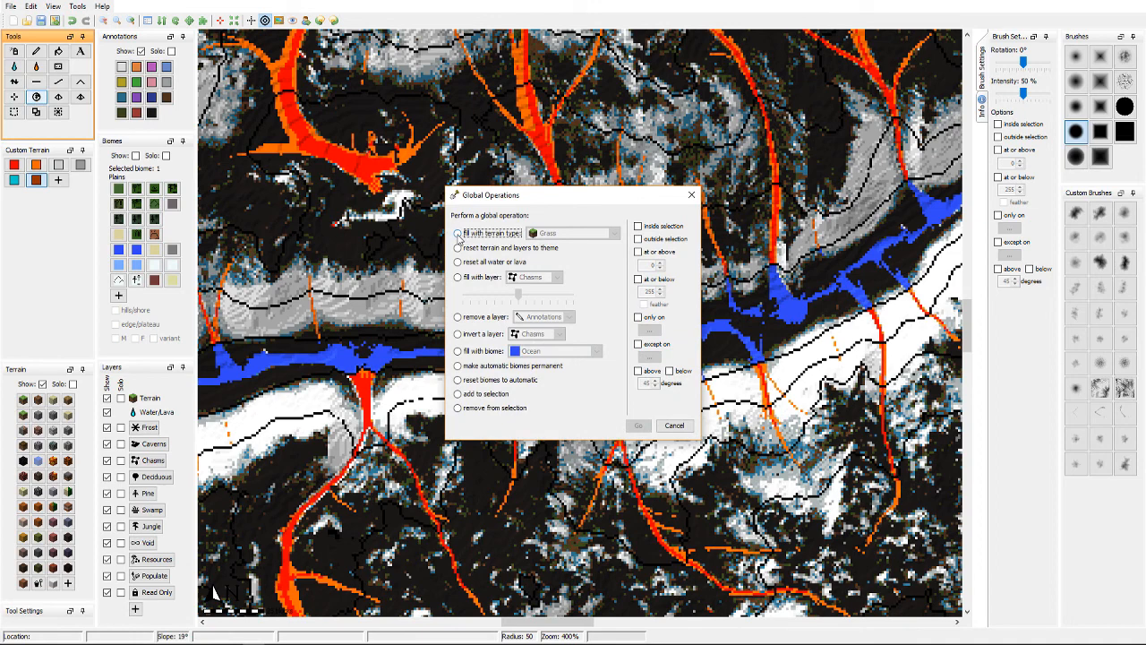
click(457, 234)
click(577, 232)
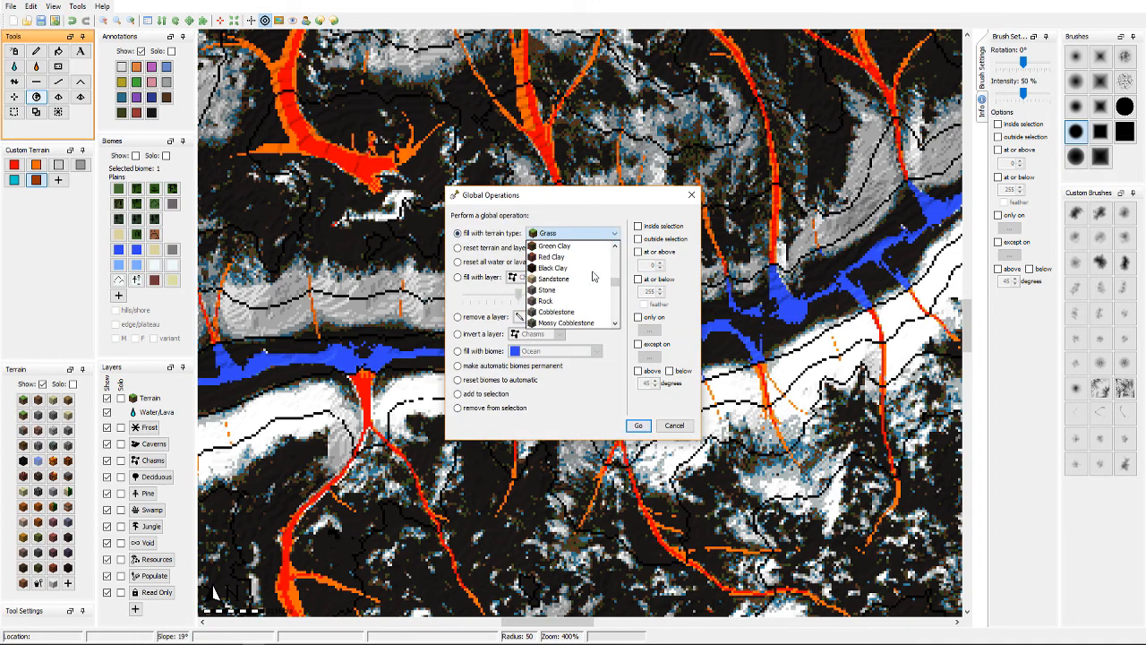
scroll(593, 276, down, 6)
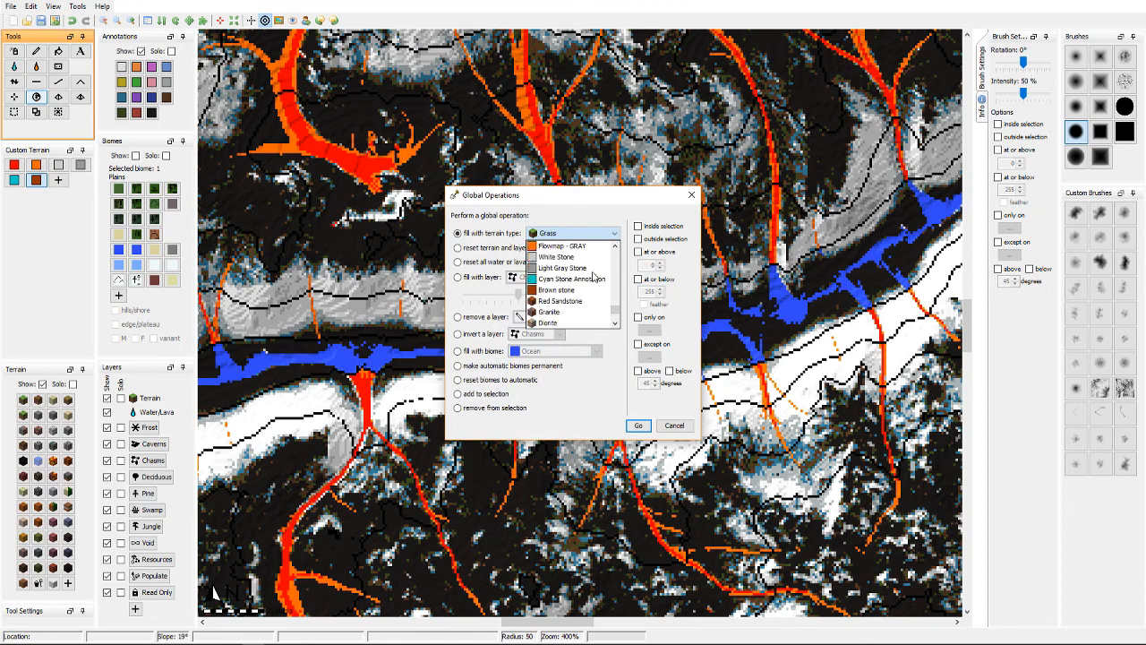
click(555, 257)
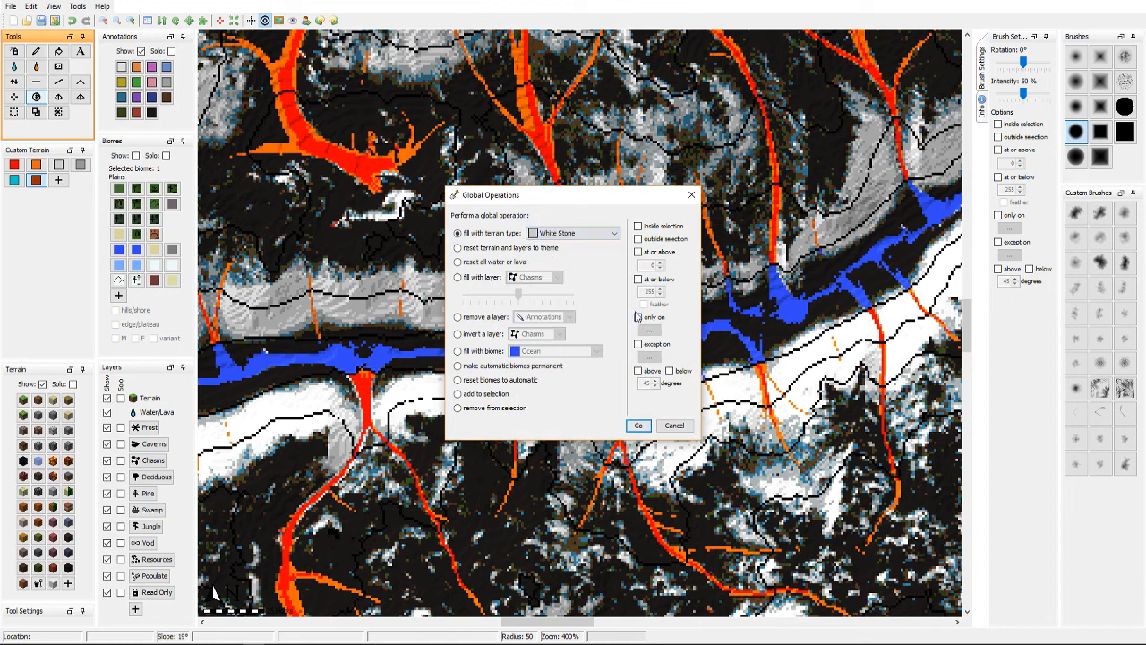
click(636, 317)
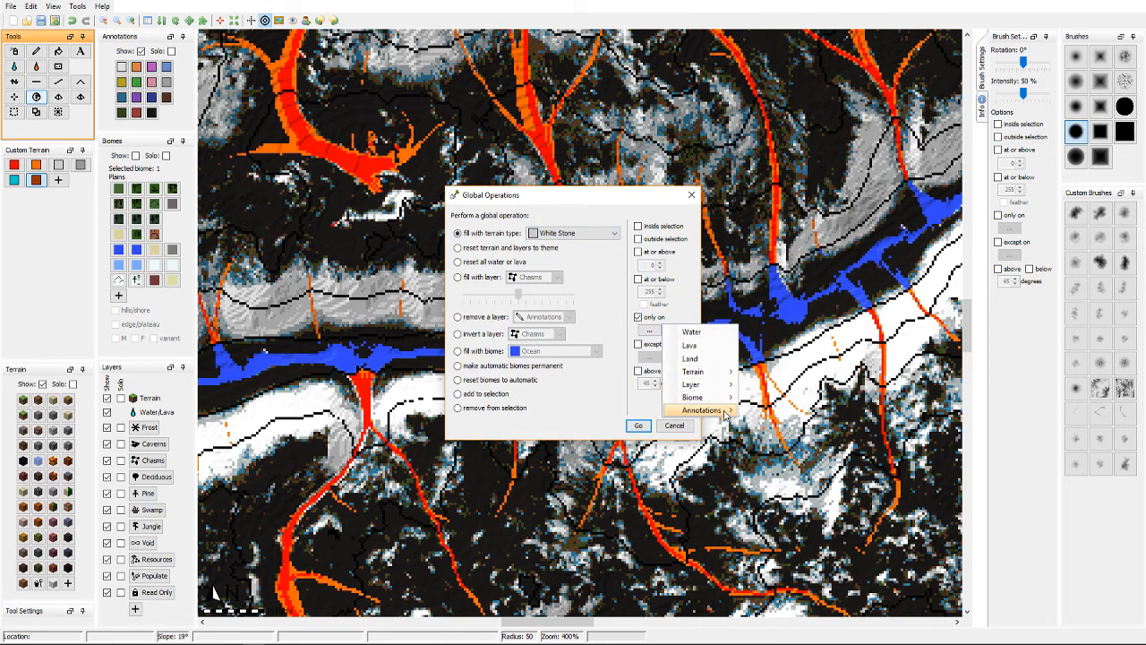
mouse_move(723, 413)
click(775, 427)
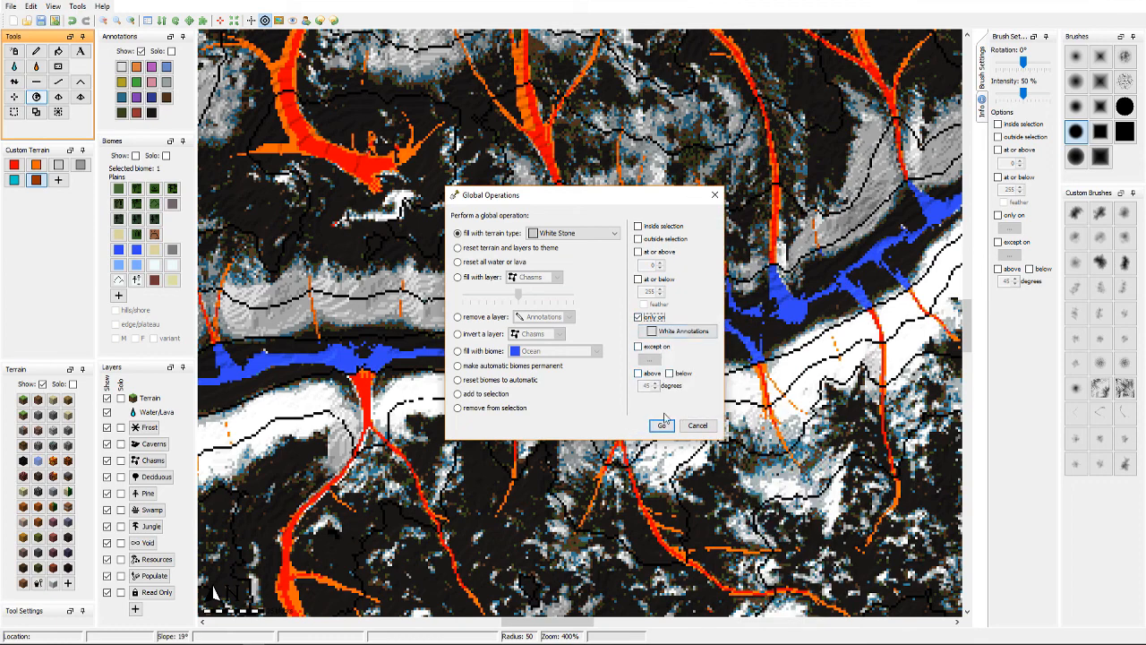
click(662, 424)
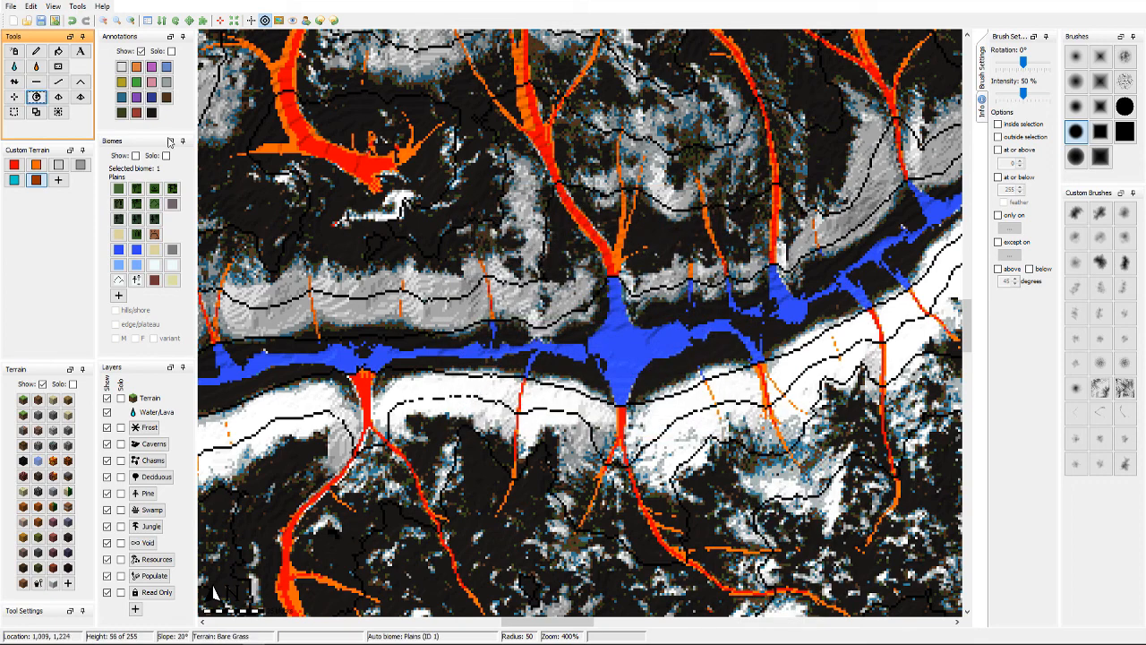
Step: Run a global operation that fills with the terrain type Light Gray Stone only on Light Grey Annotations
click(36, 96)
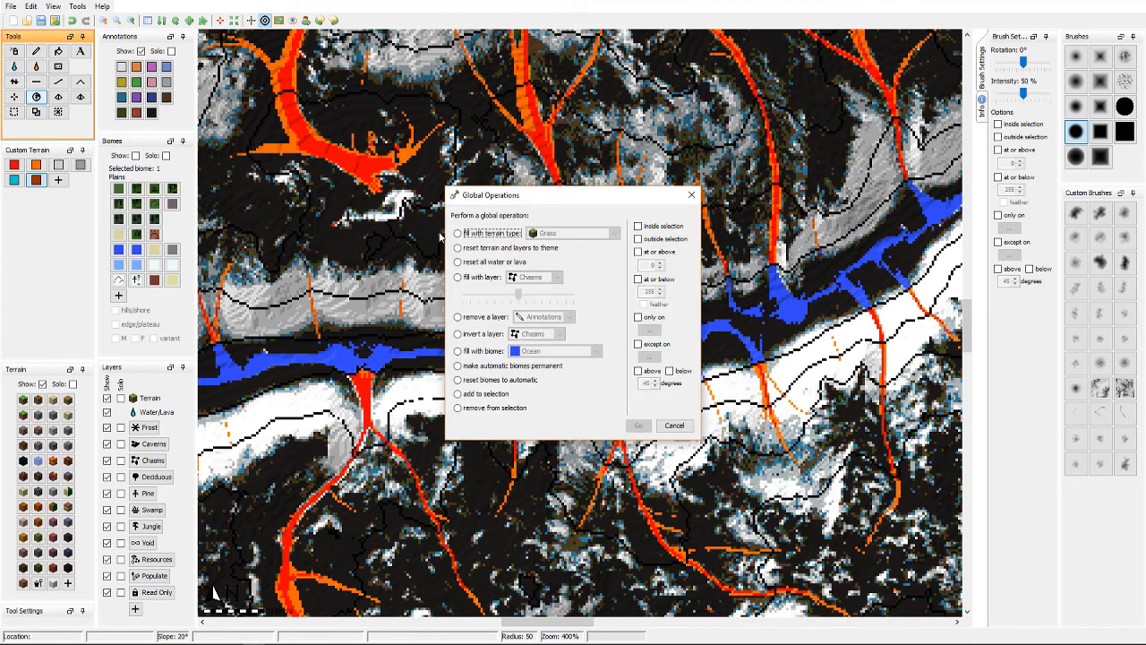
click(458, 233)
click(580, 233)
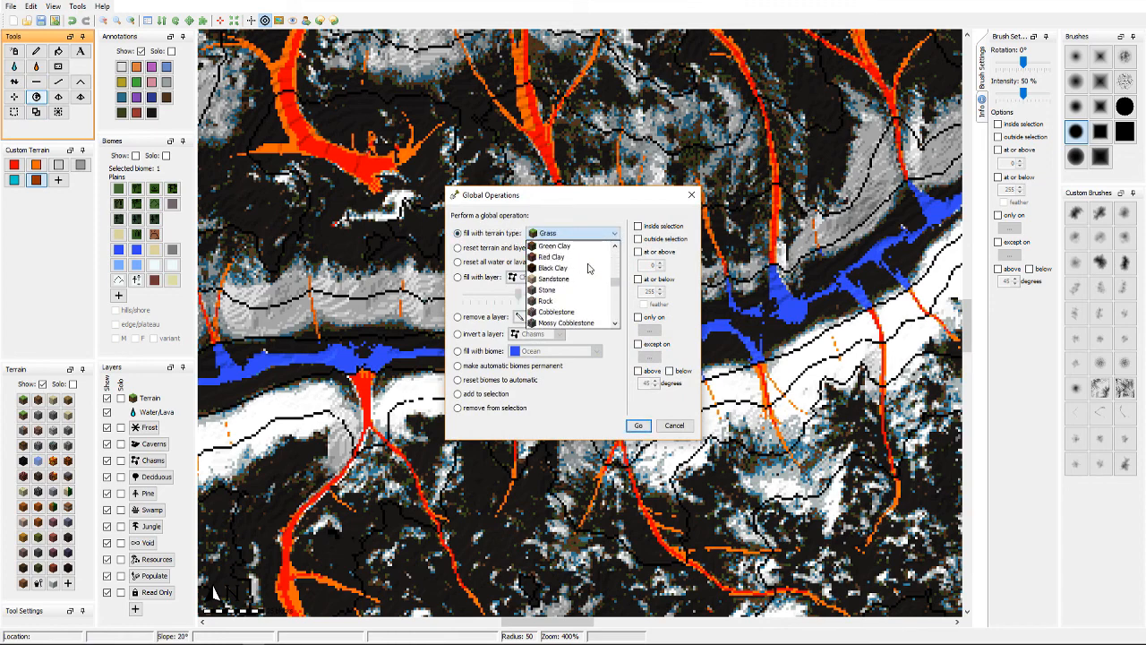
scroll(588, 269, down, 5)
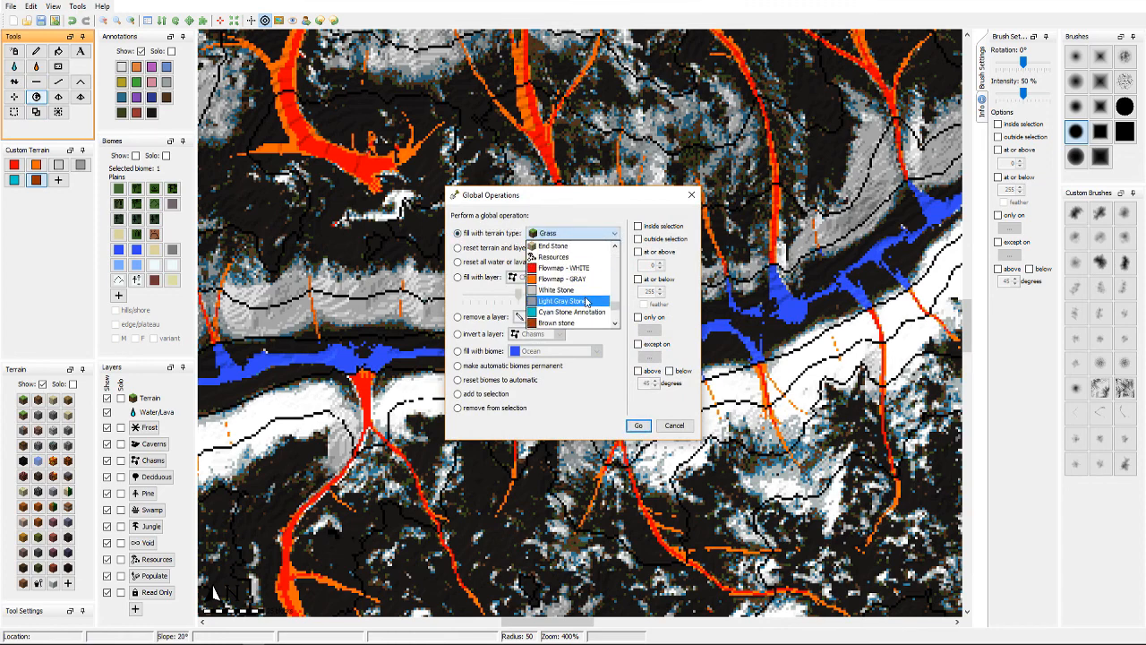
click(565, 301)
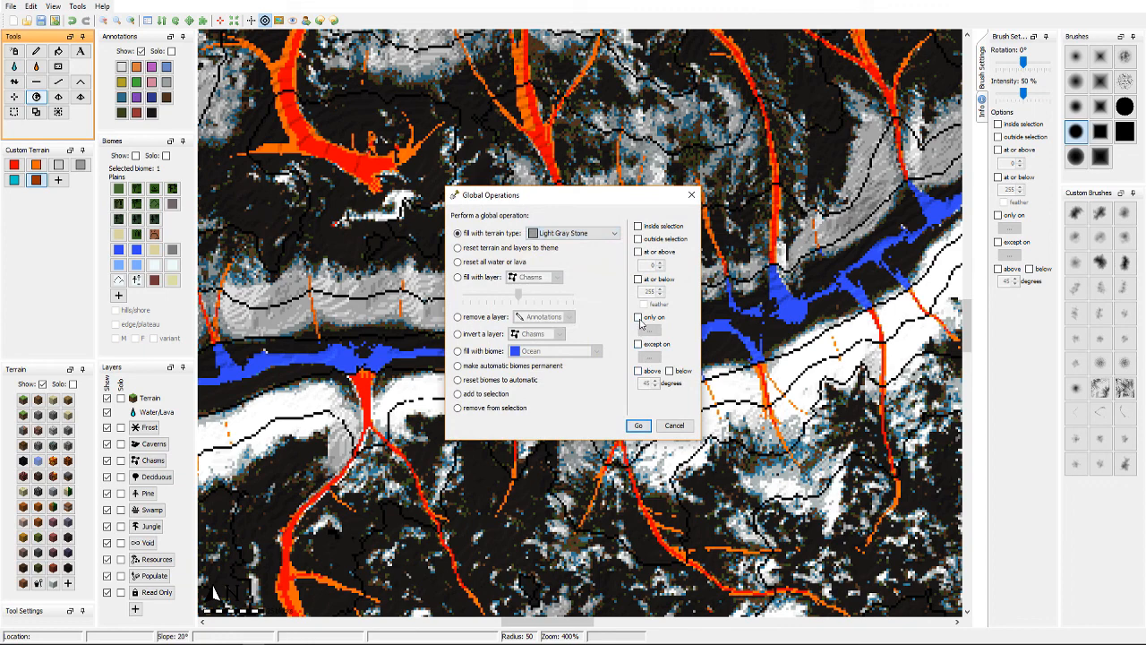
click(637, 318)
mouse_move(701, 410)
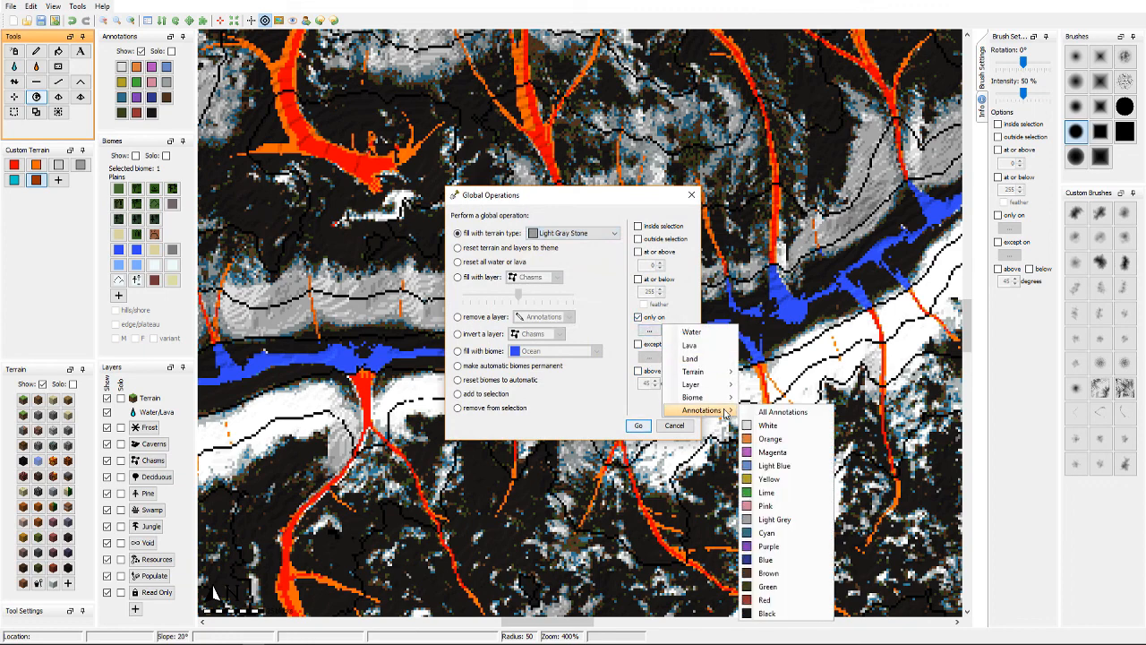
click(775, 520)
click(675, 426)
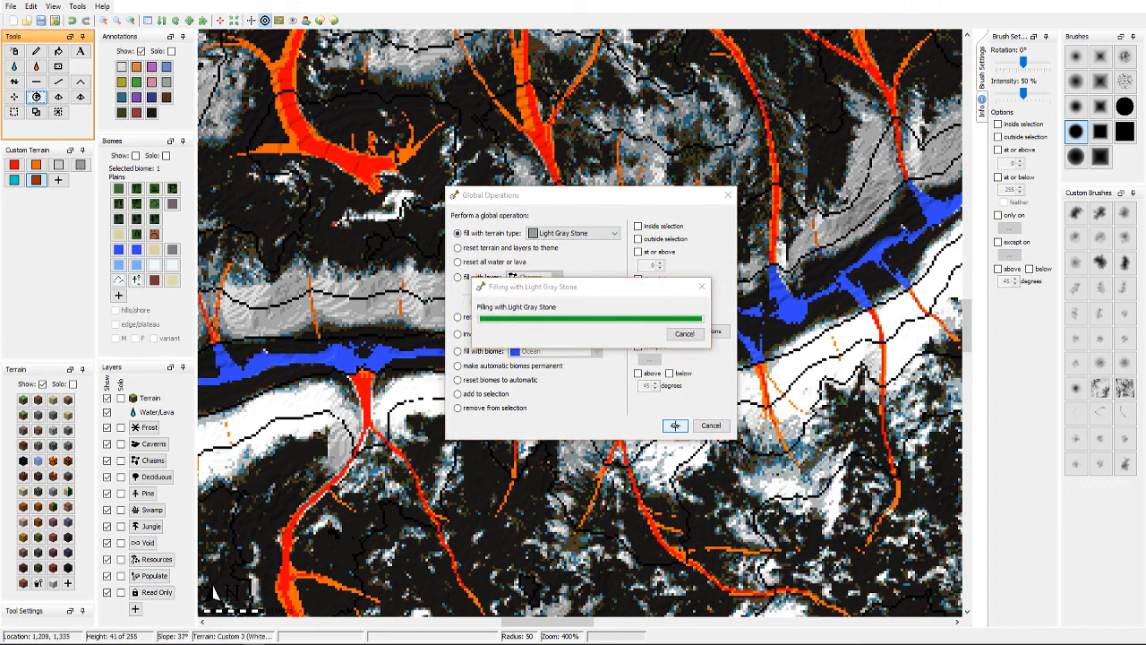
Step: Run a global operation that fills with the terrain type Cyan Stone Annotation only on Cyan Annotations
click(36, 96)
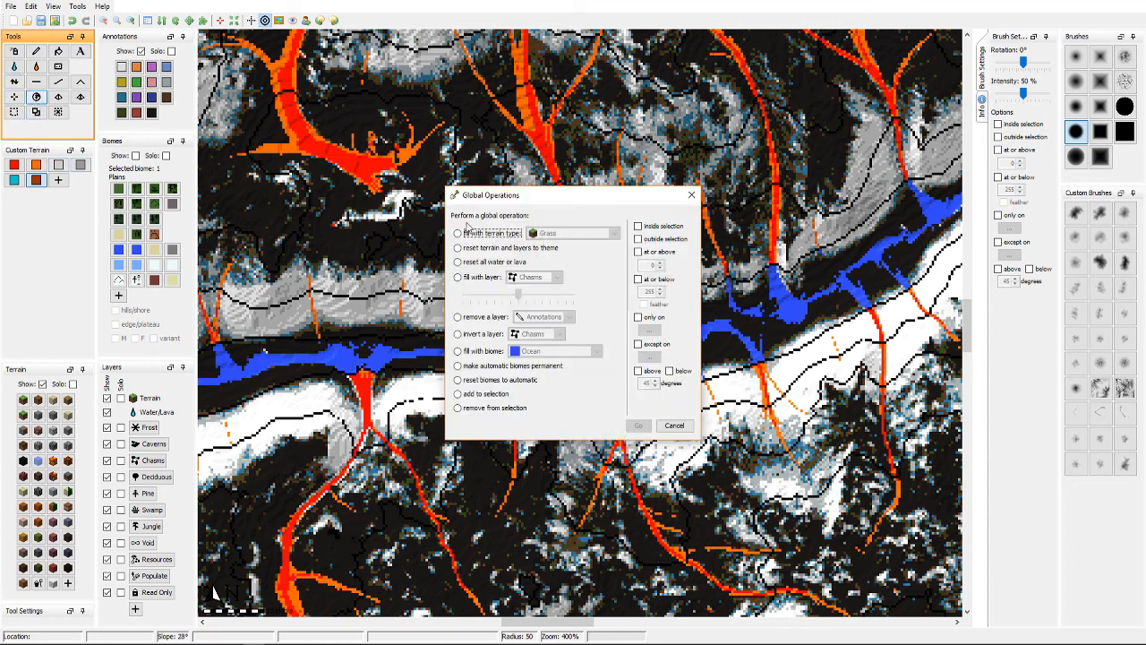
click(457, 233)
click(573, 234)
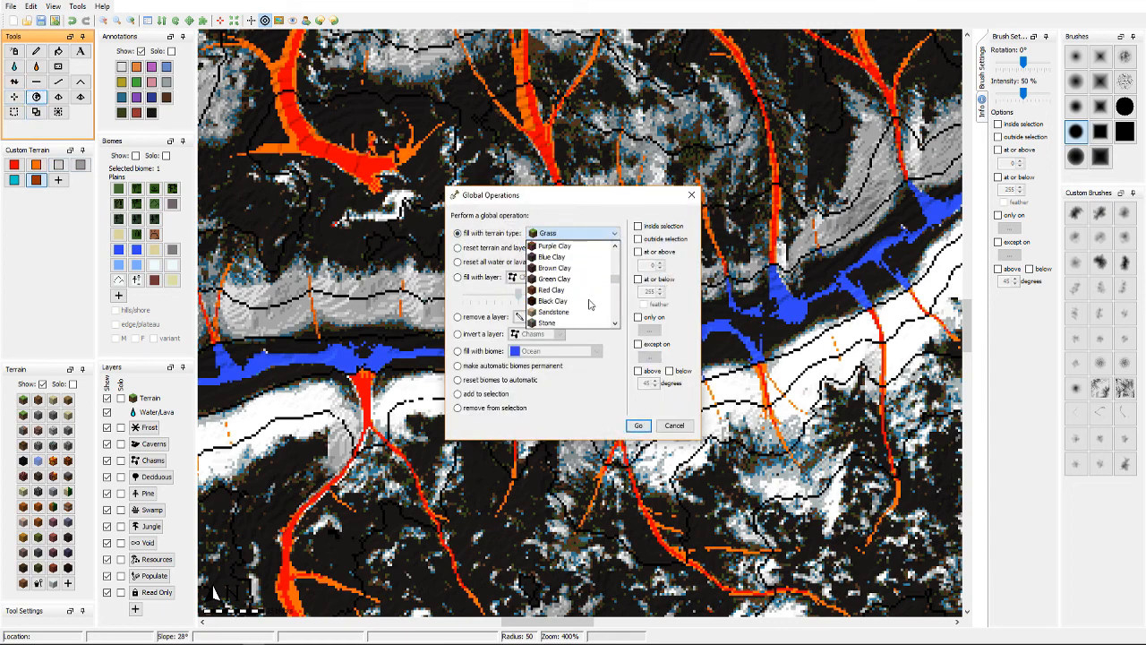
scroll(590, 305, down, 3)
click(569, 316)
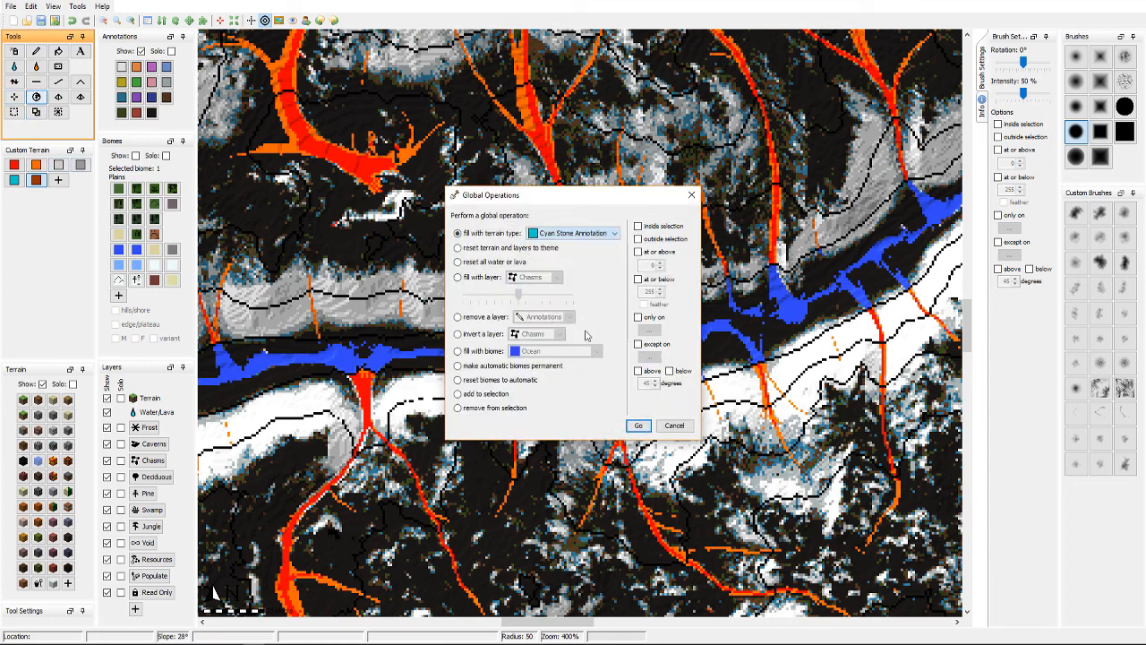
click(638, 318)
mouse_move(701, 410)
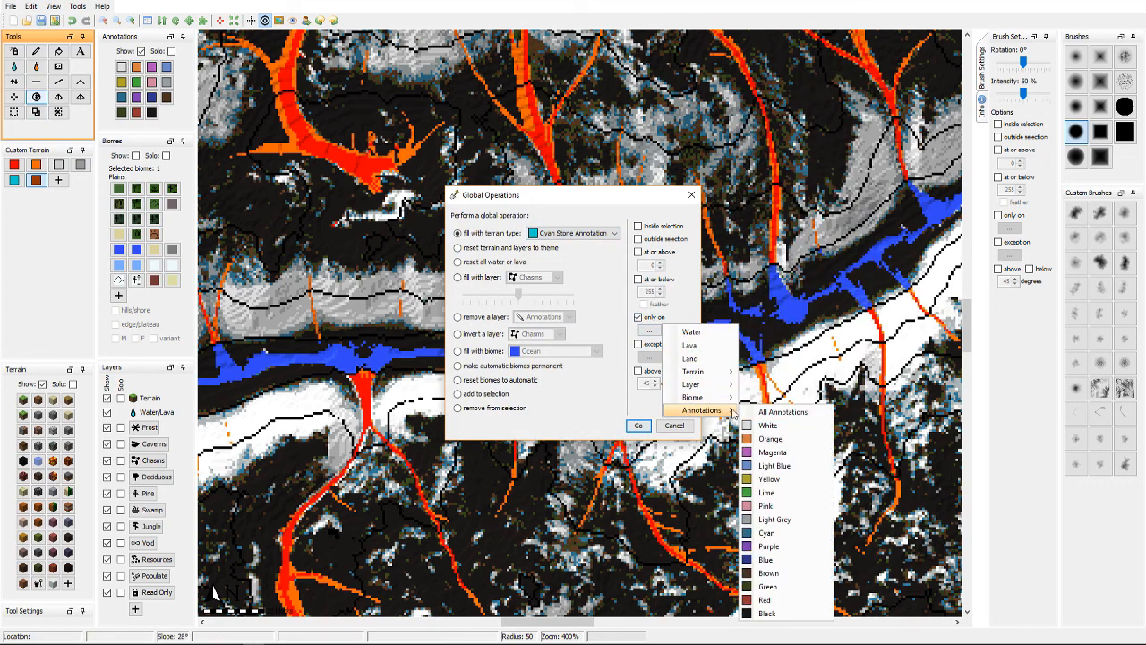
click(776, 534)
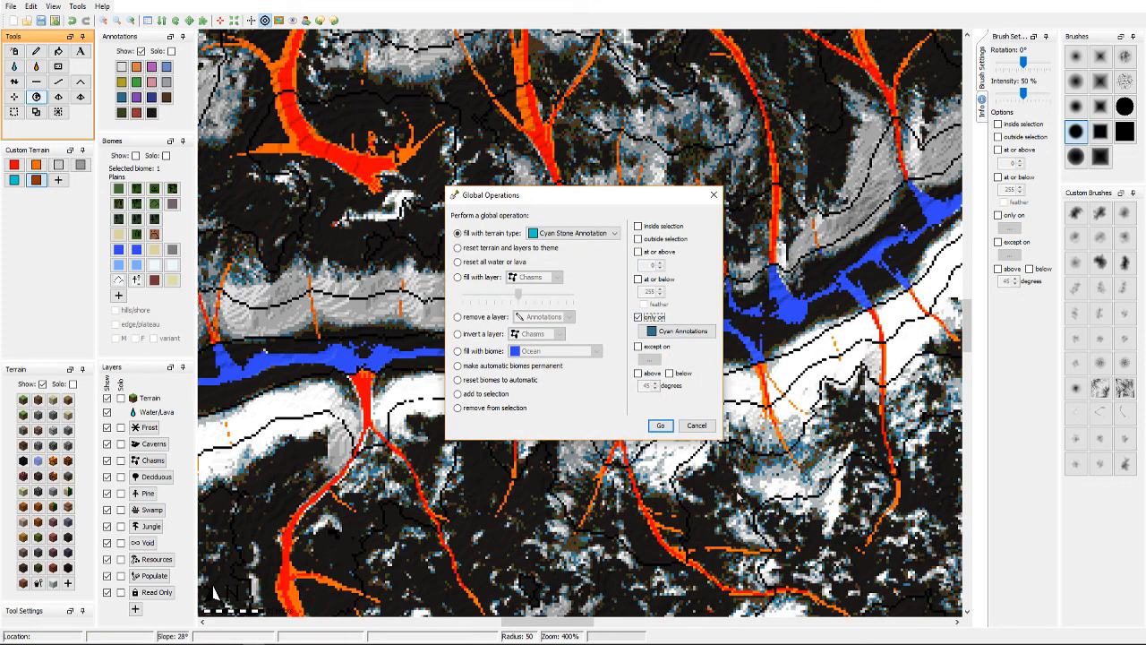
click(660, 427)
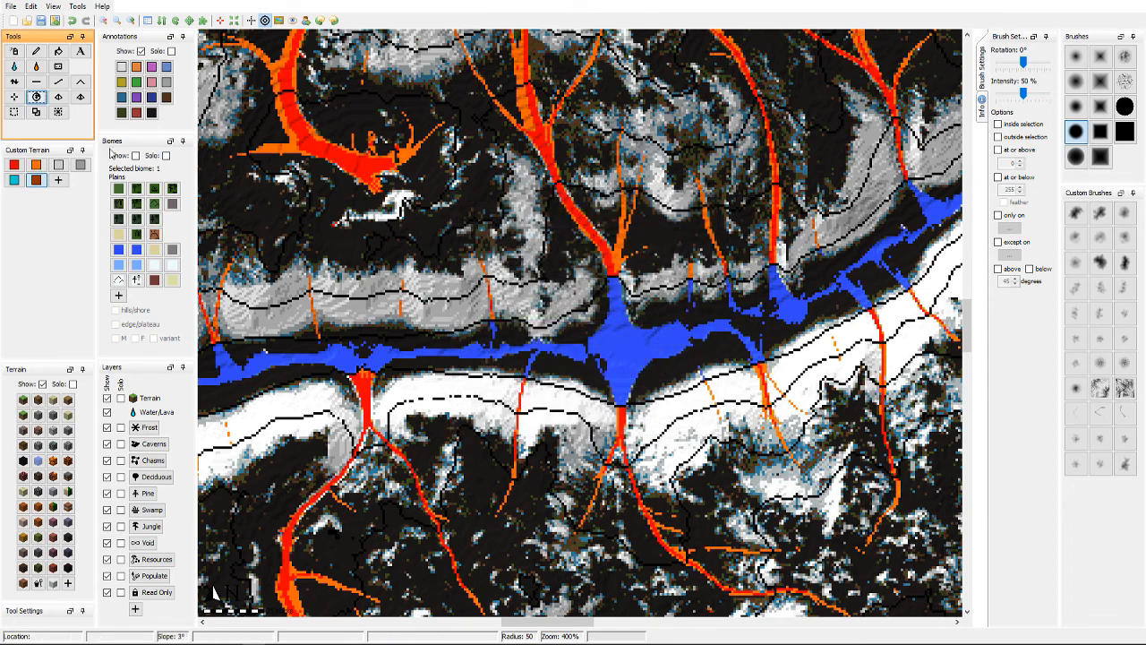
Step: Run a global operation that fills with the terrain type Brown stone only on Brown Annotations
click(36, 97)
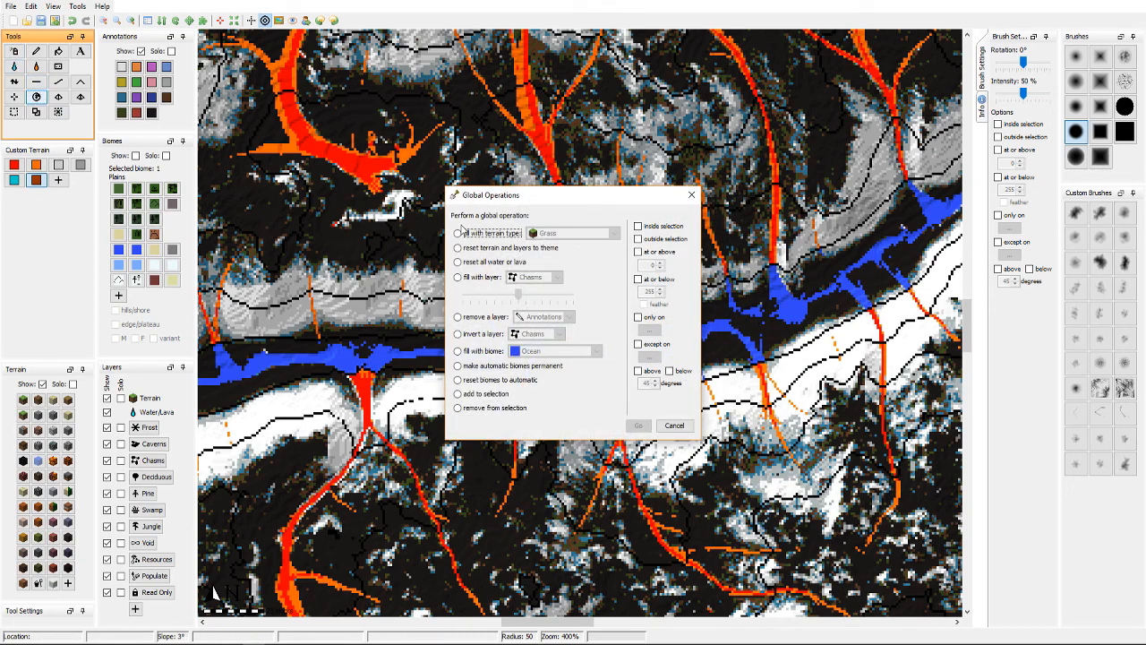
click(559, 237)
scroll(591, 277, down, 4)
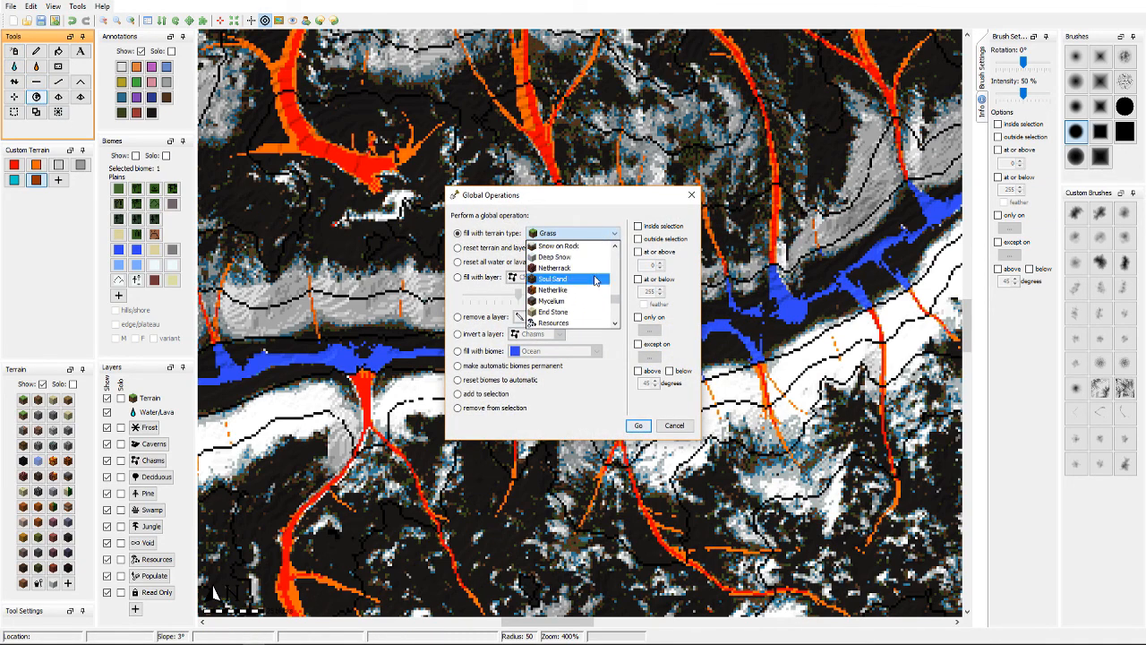
click(556, 291)
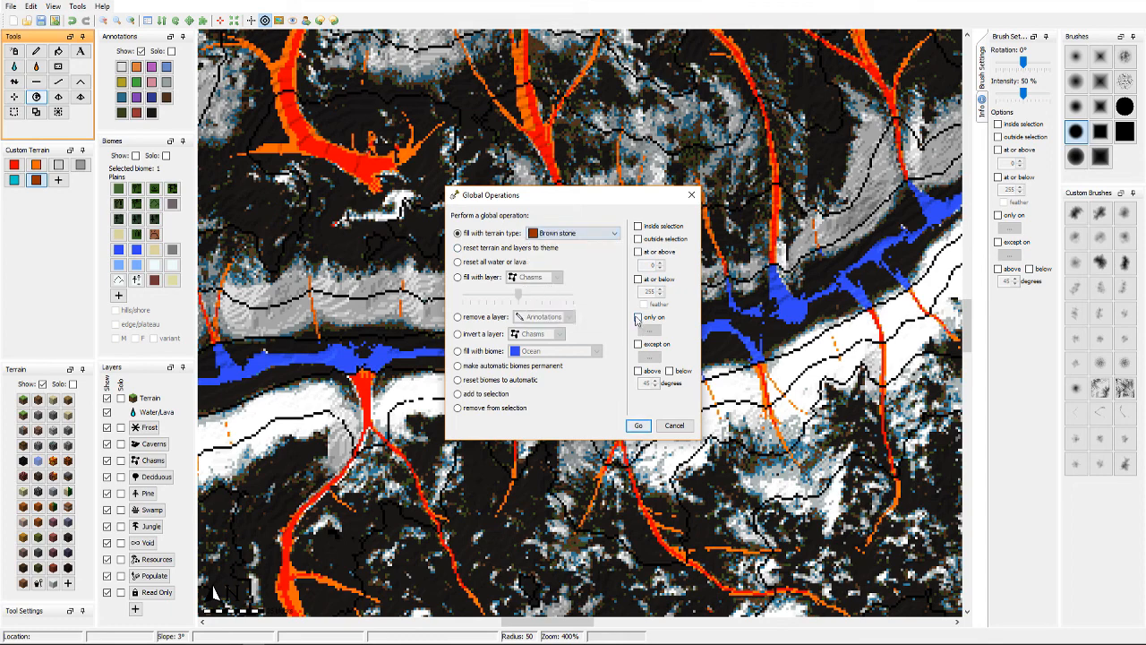
click(638, 318)
click(649, 330)
mouse_move(703, 410)
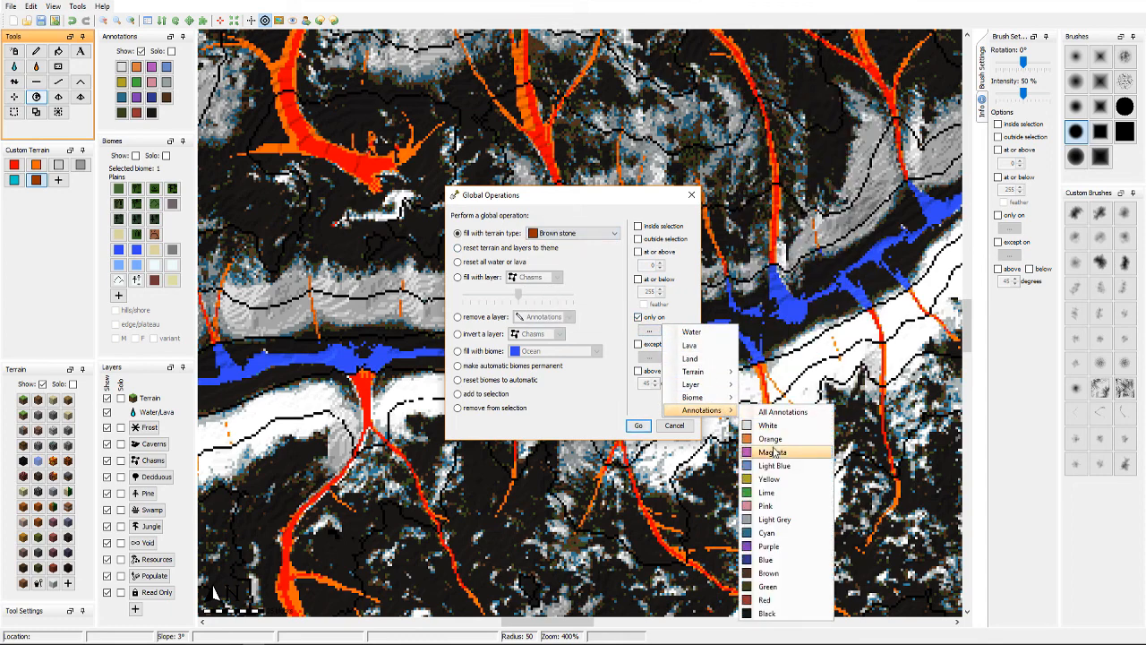
click(773, 575)
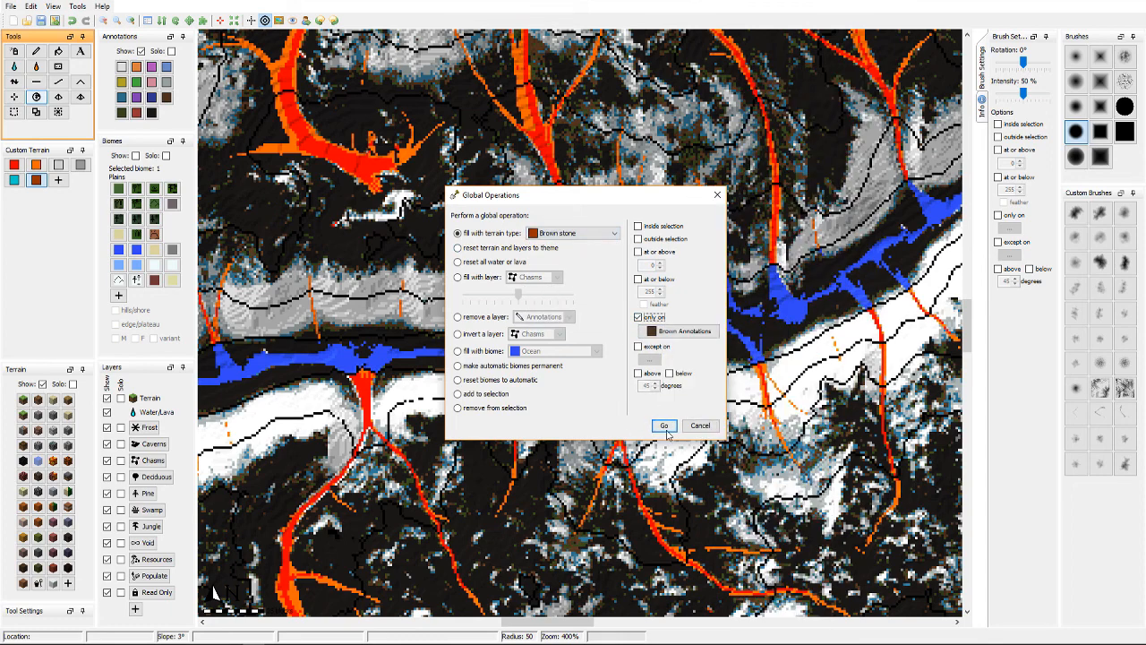
click(663, 426)
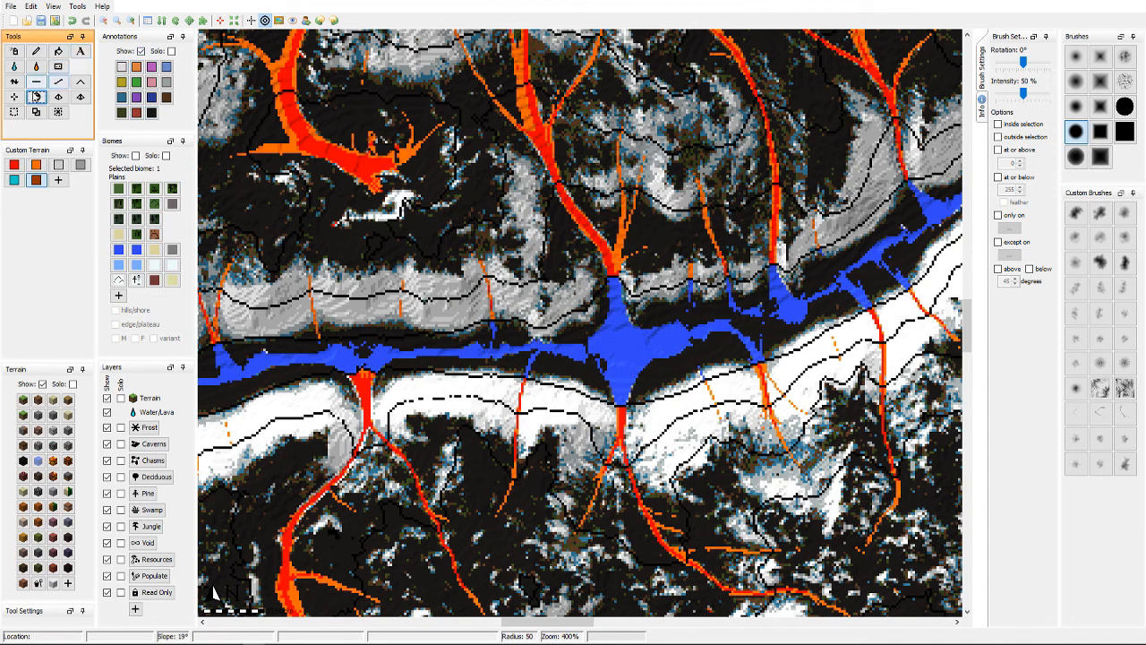
Step: Run a global operation that removes the Annotations layer from the whole map without any restriction
click(36, 96)
click(459, 317)
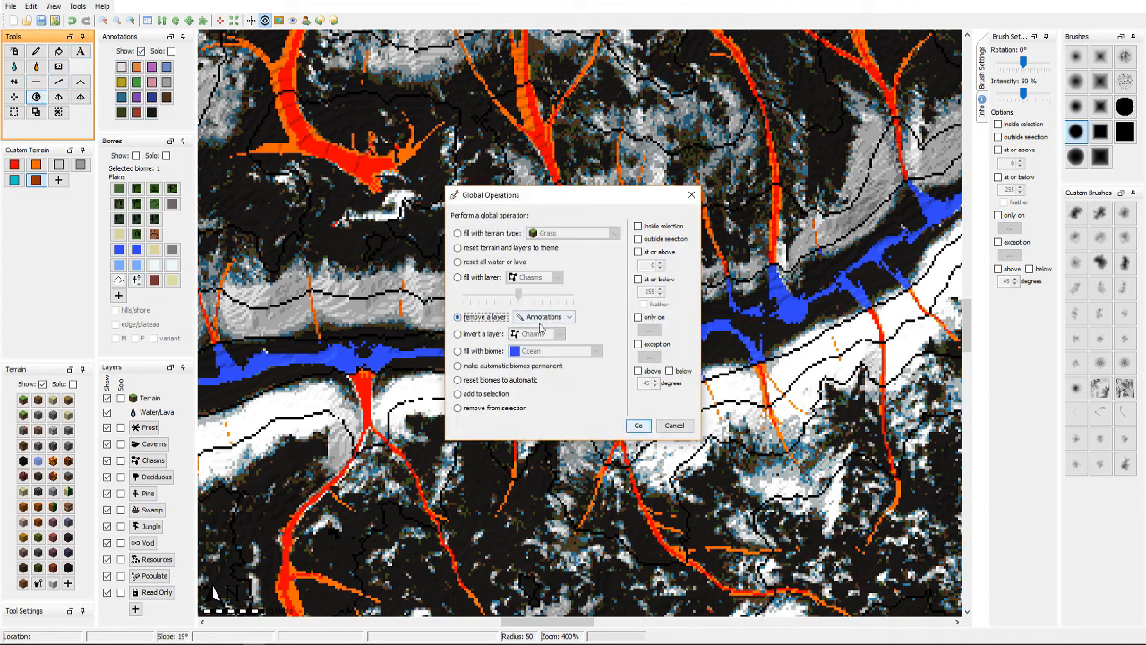
click(645, 427)
Step: Examine the stone terrain on the slopes along the river and around the flow lines, from farther out and close up
mouse_move(555, 367)
middle_down()
mouse_move(725, 291)
mouse_move(775, 305)
middle_up()
scroll(776, 304, down, 2)
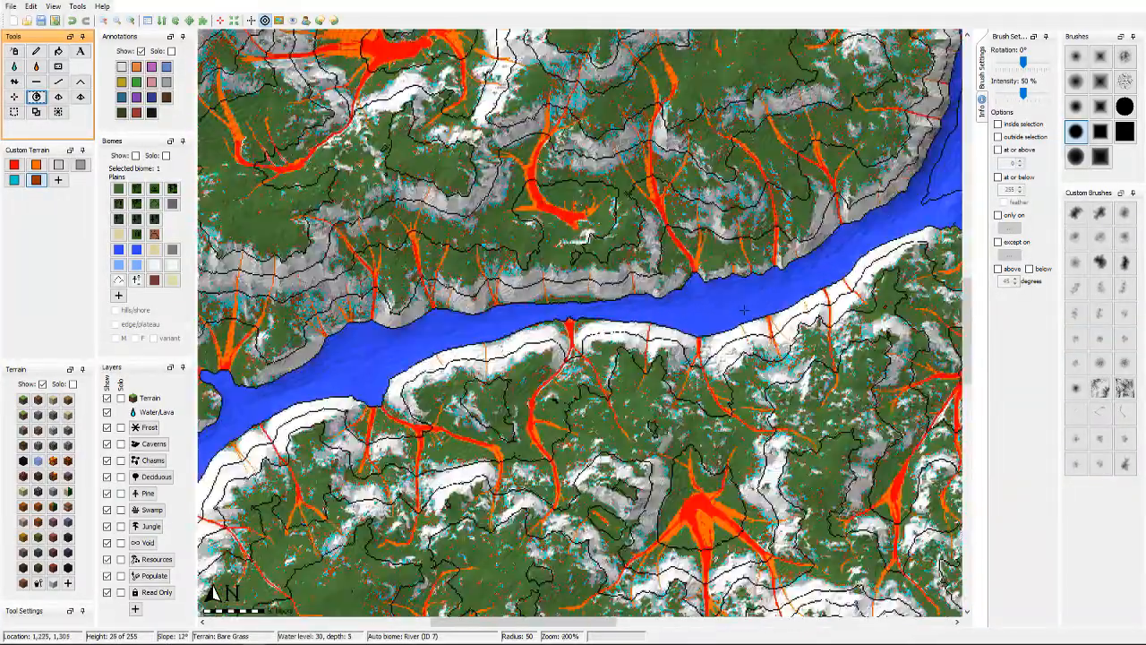
middle_drag(314, 365, 592, 321)
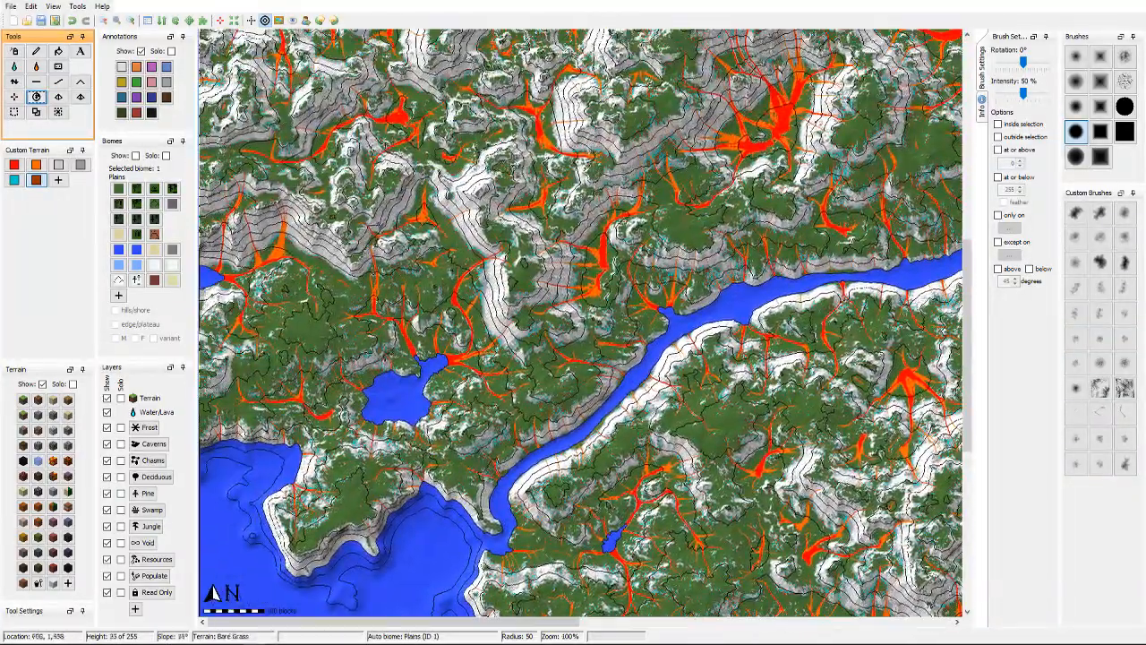
scroll(591, 321, up, 3)
middle_drag(737, 276, 511, 220)
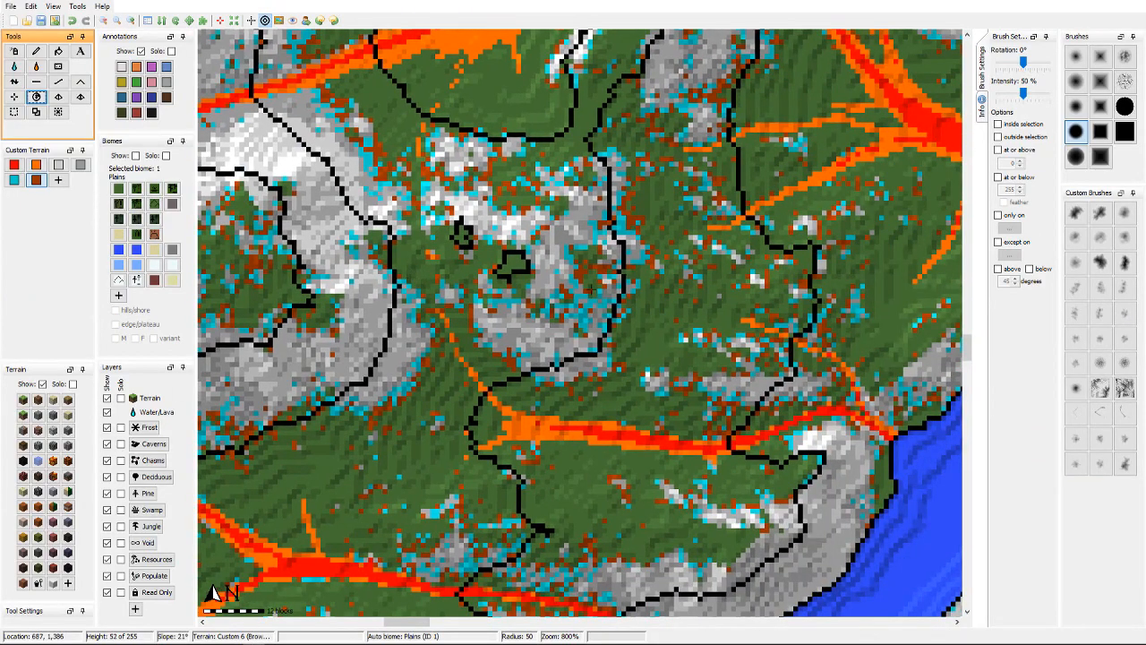
Step: Examine the stone terrain and flow lines on the slopes close up and across the wider map around the river
scroll(589, 298, down, 1)
middle_drag(858, 47, 558, 283)
scroll(559, 283, up, 1)
scroll(614, 279, down, 3)
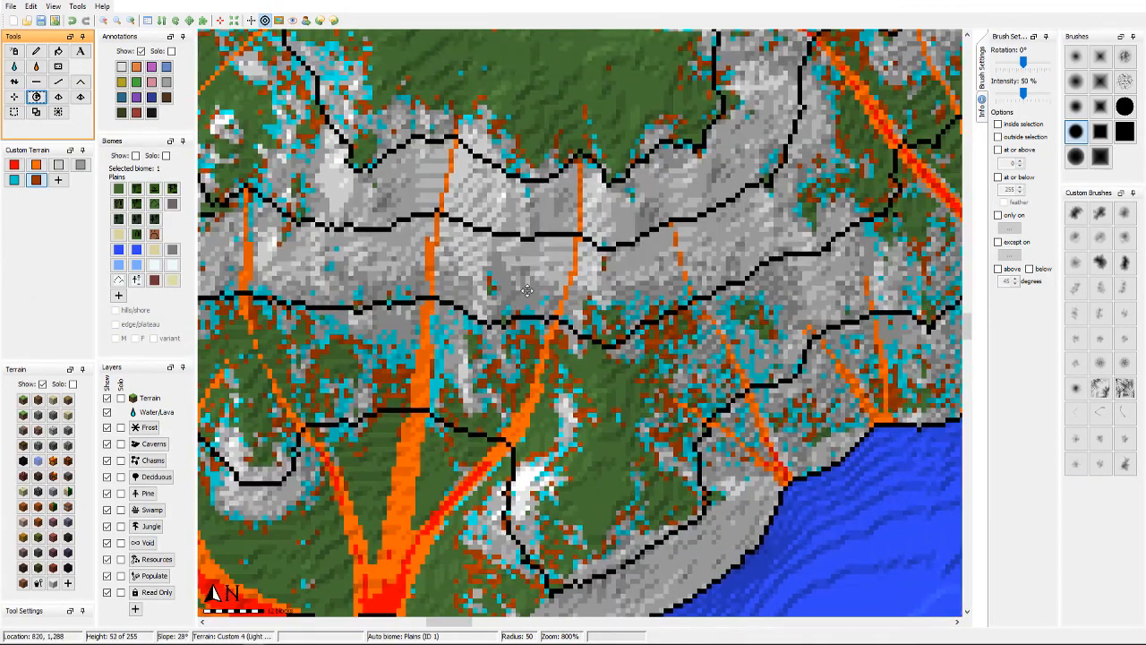
scroll(582, 290, down, 1)
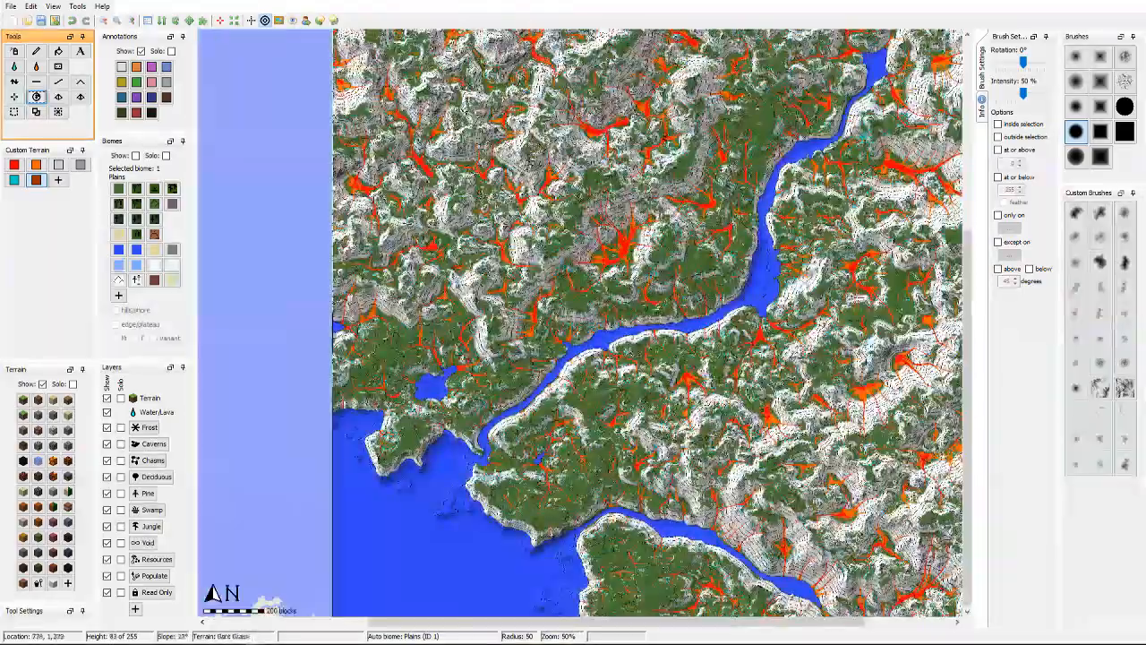
middle_drag(554, 303, 446, 201)
middle_drag(607, 268, 625, 434)
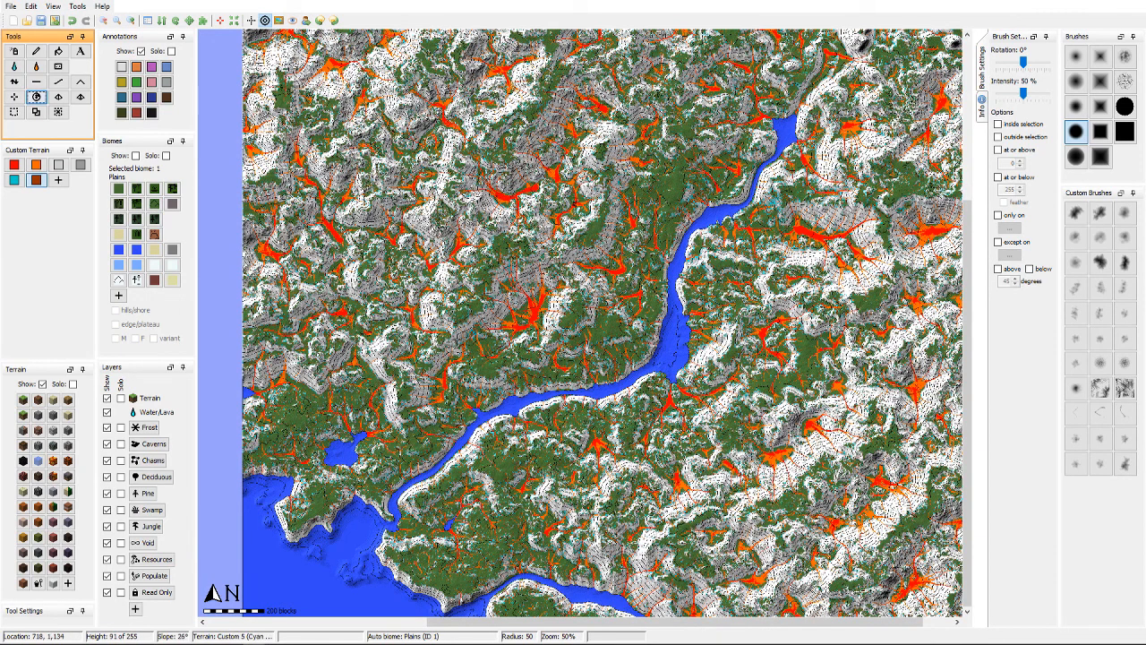
Step: Look up the world's export options and review the overall terrain distribution on both sides of the river
click(11, 6)
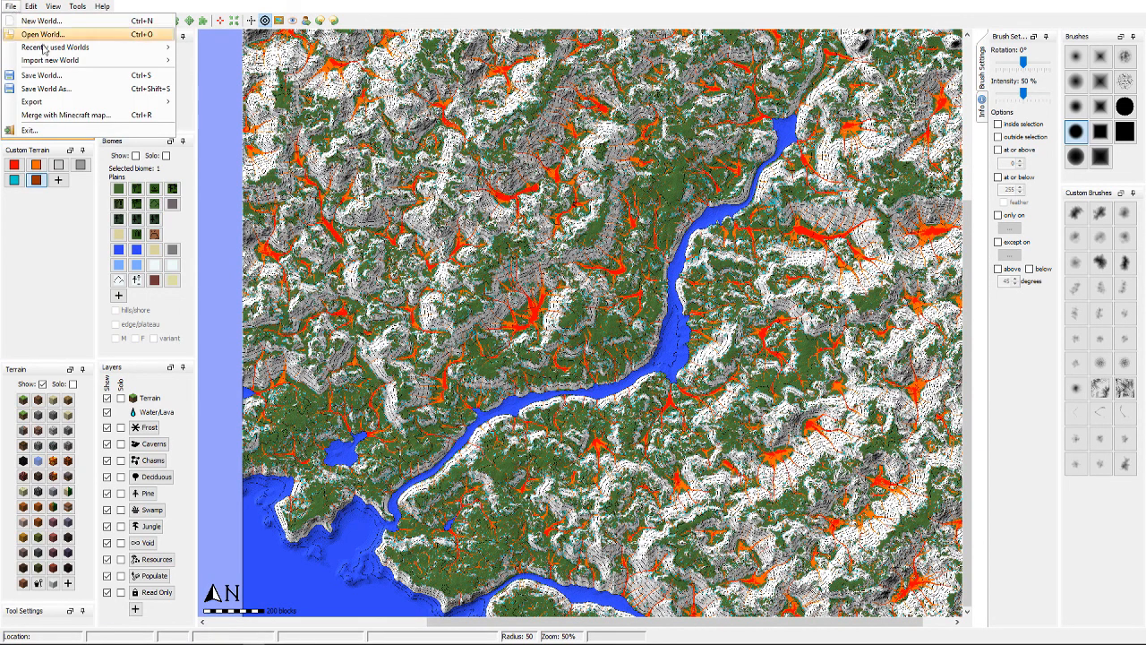
mouse_move(151, 102)
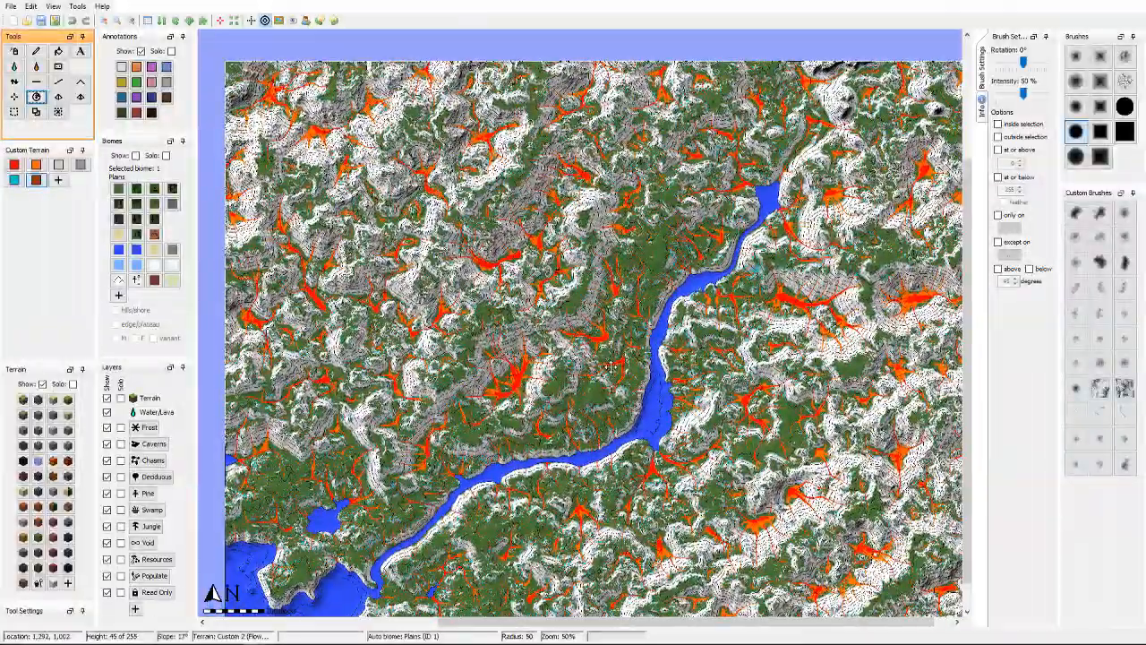
middle_drag(610, 366, 608, 307)
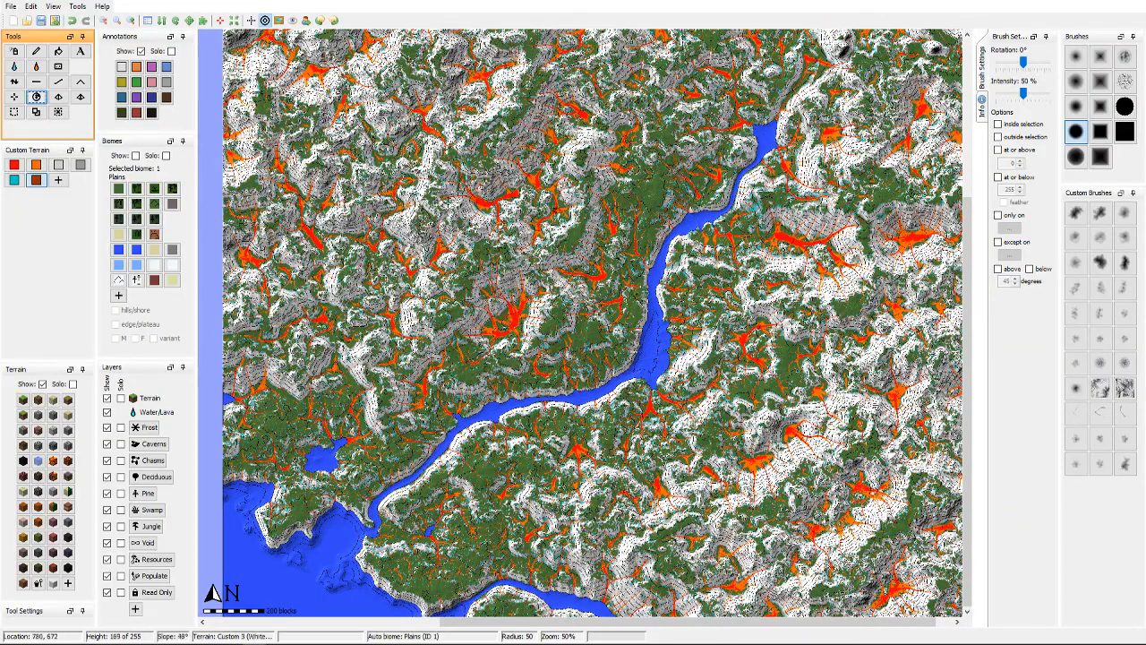
middle_drag(524, 288, 507, 232)
mouse_move(567, 338)
middle_down()
mouse_move(467, 259)
mouse_move(501, 198)
mouse_move(481, 152)
mouse_move(579, 281)
mouse_move(573, 397)
mouse_move(550, 439)
mouse_move(532, 450)
mouse_move(530, 438)
middle_up()
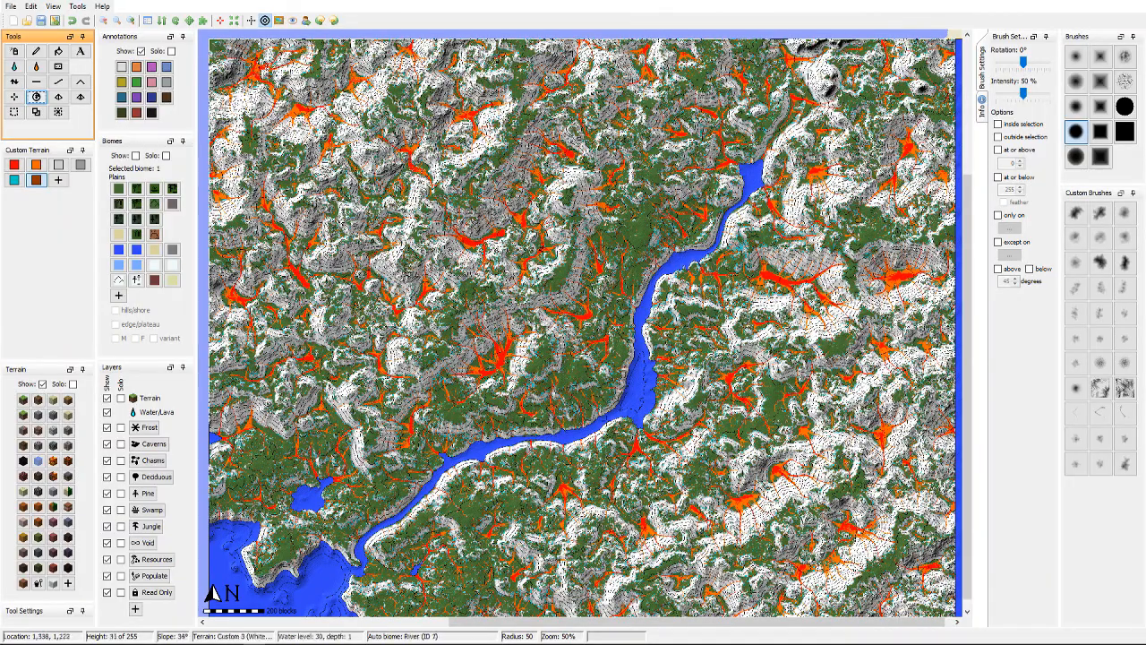
middle_drag(602, 441, 545, 416)
middle_drag(562, 299, 576, 351)
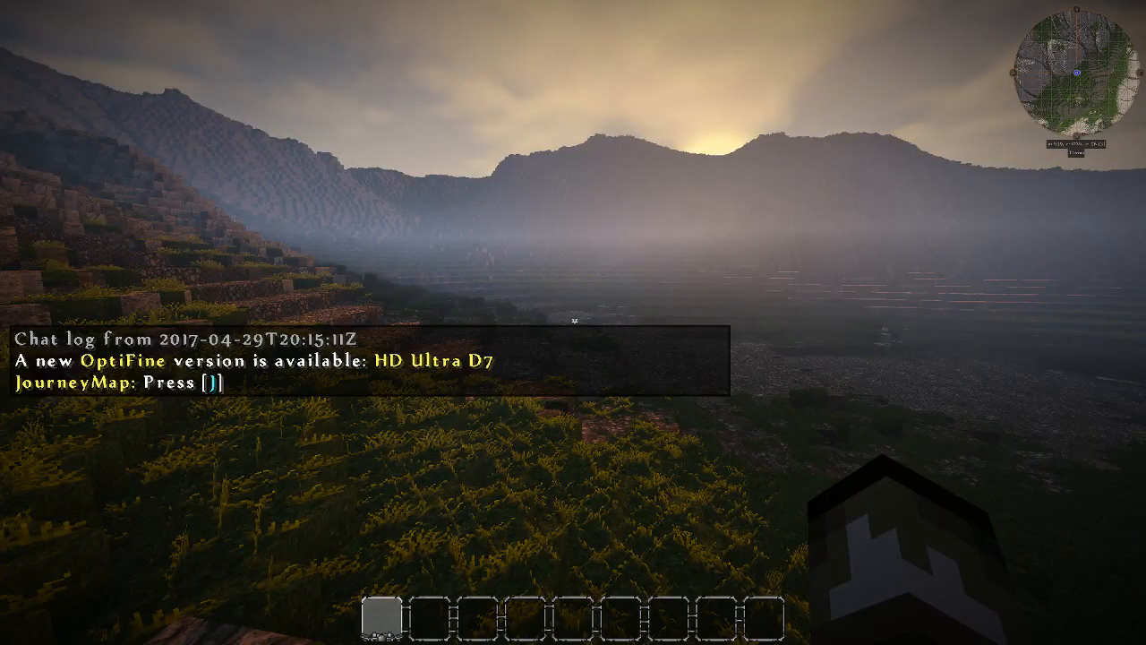
Step: Switch to Minecraft and fly along the valley of the exported world to examine the stone slopes and gravelly flow lines
key(w)
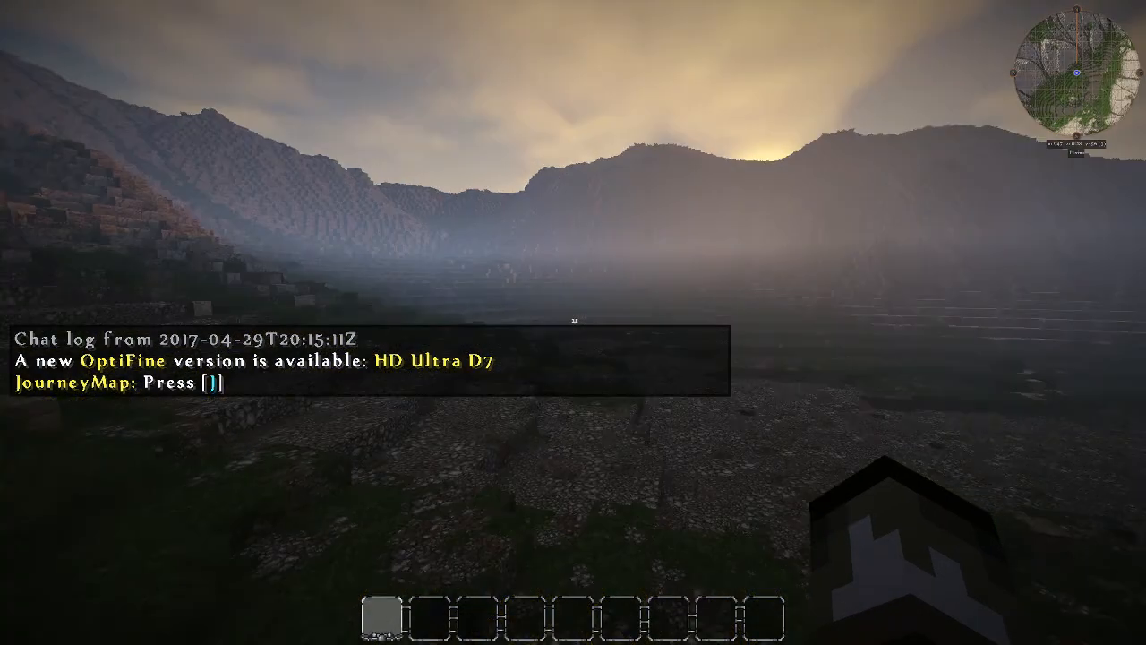
key(w)
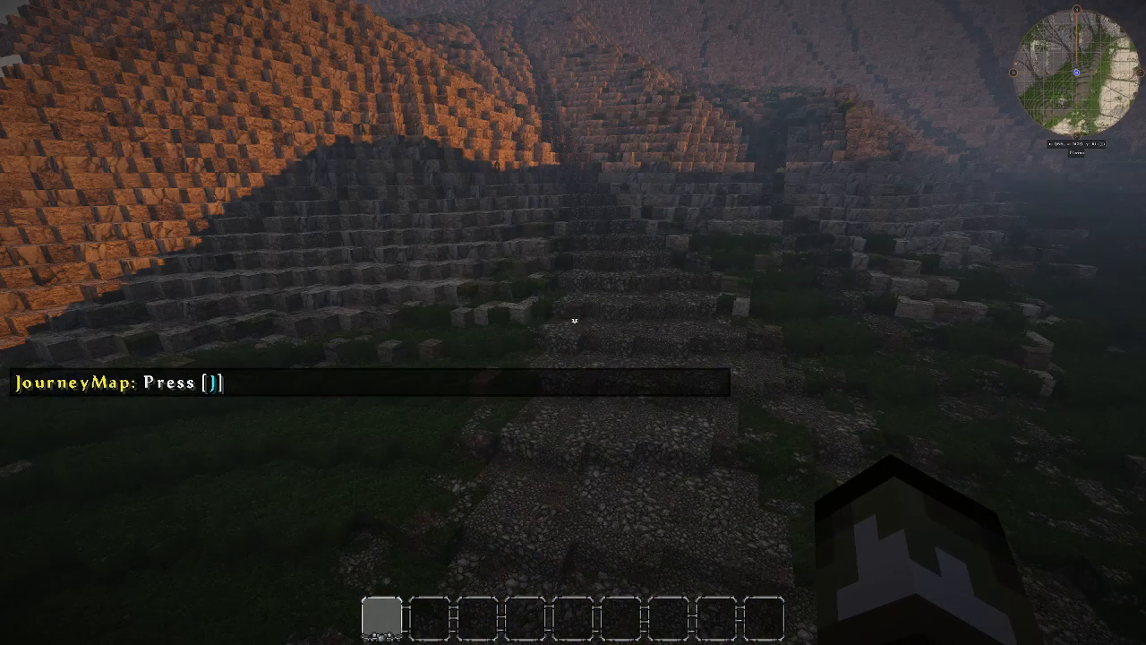
key(w)
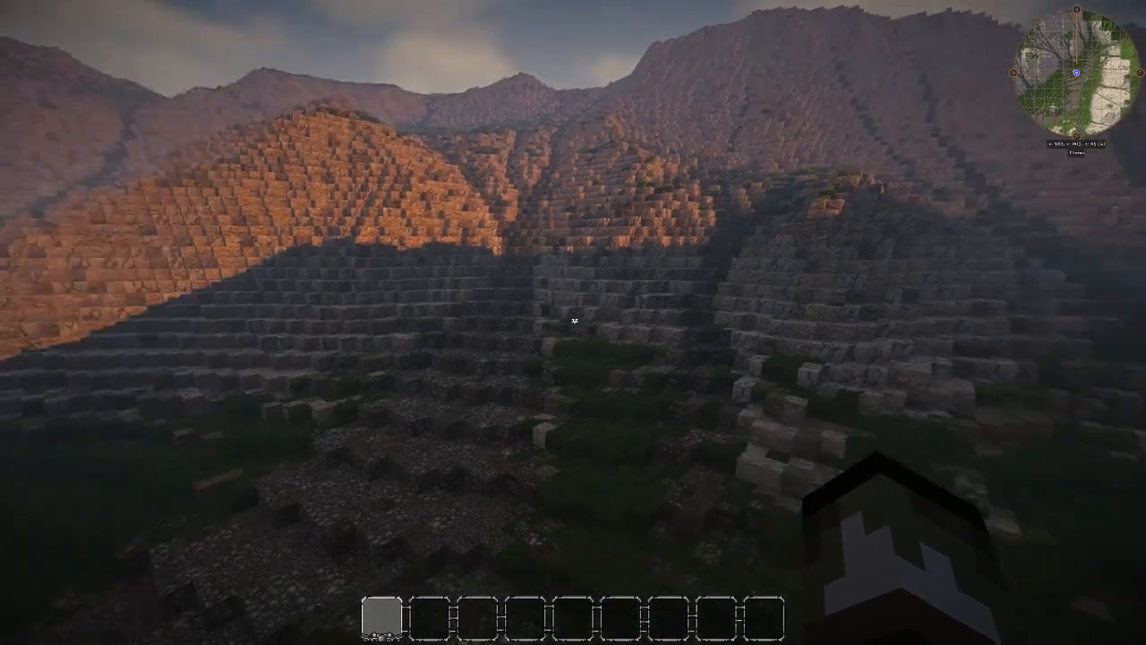
key(w)
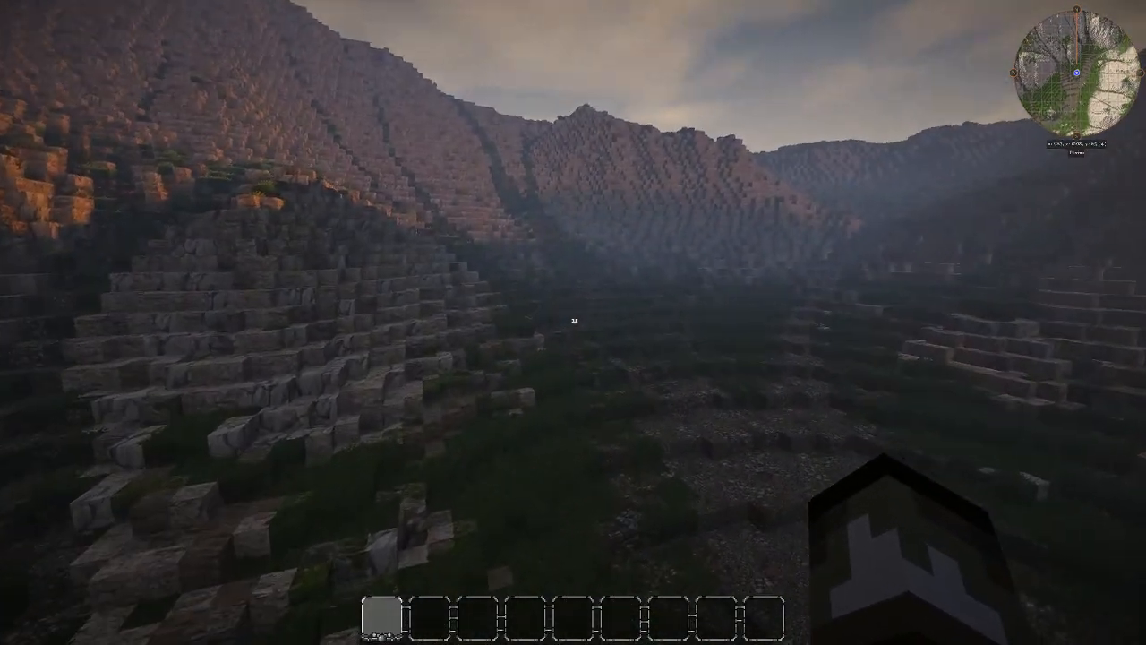
key(w)
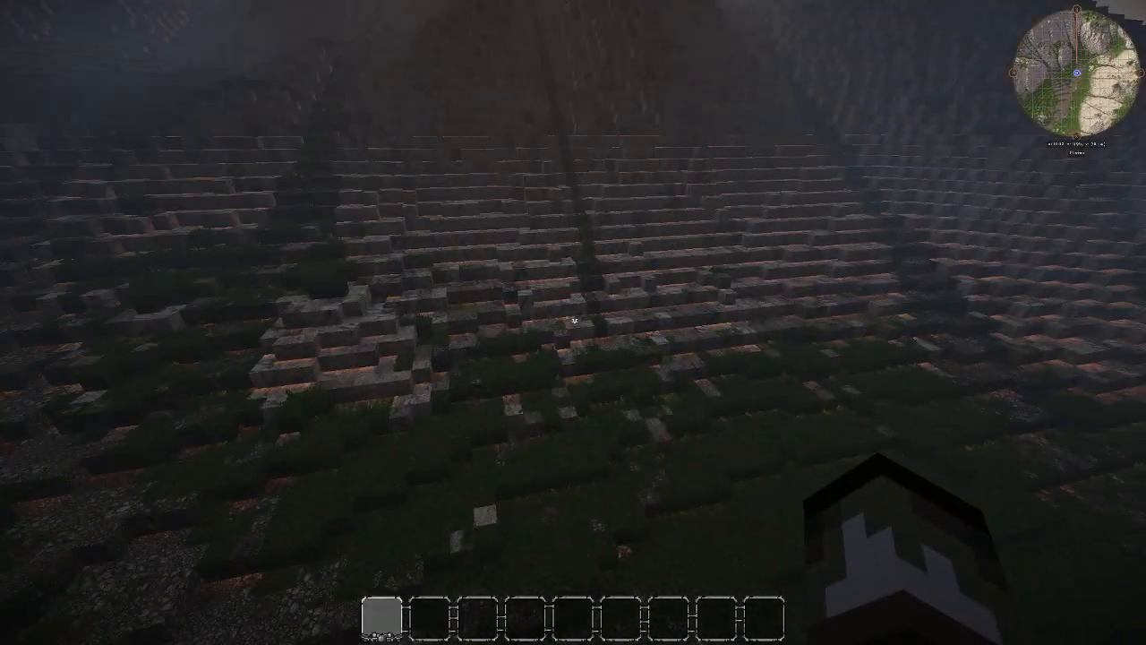
key(w)
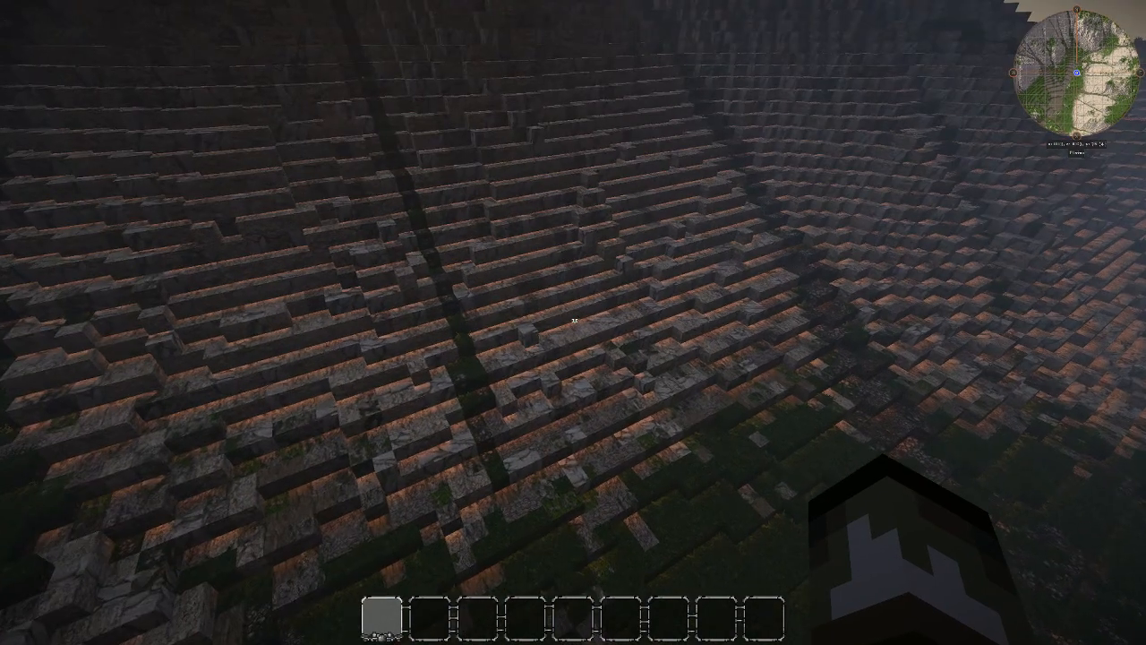
key(w)
key(w)
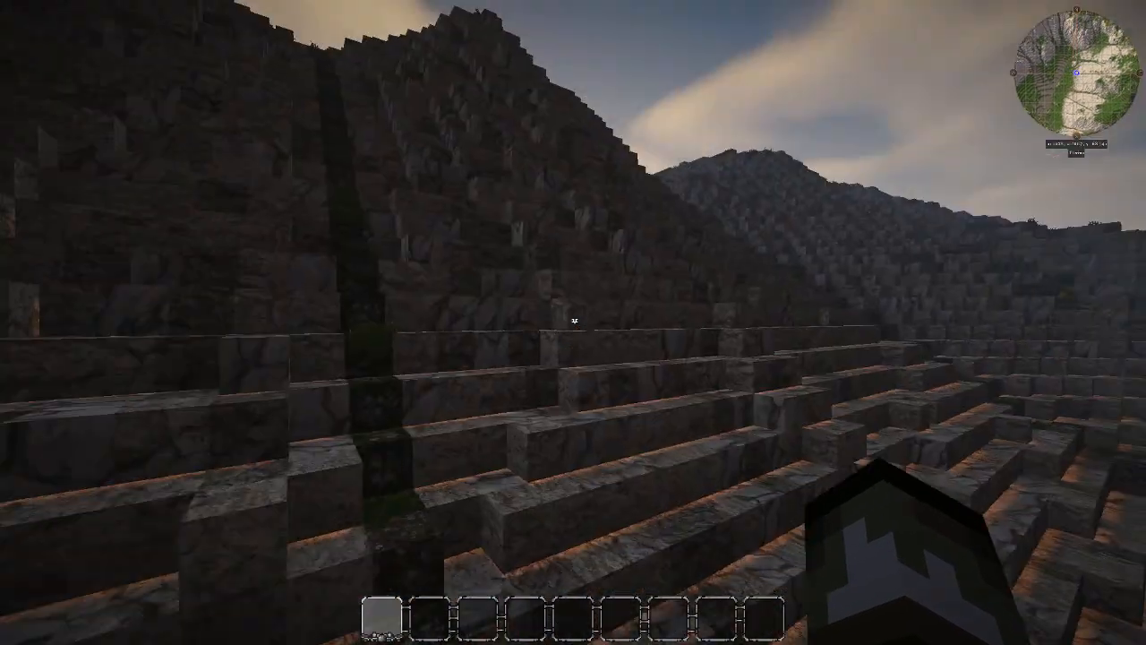
Step: Inspect a dark mossy strip running down the stone slope up close and pick one of its blocks
key(w)
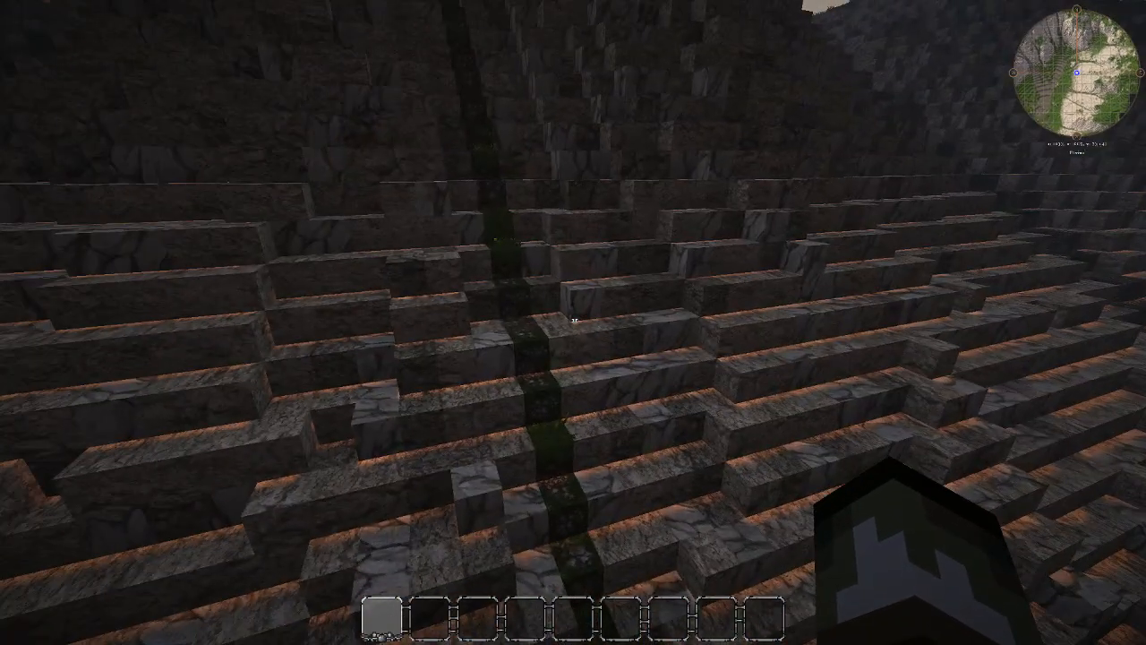
key(w)
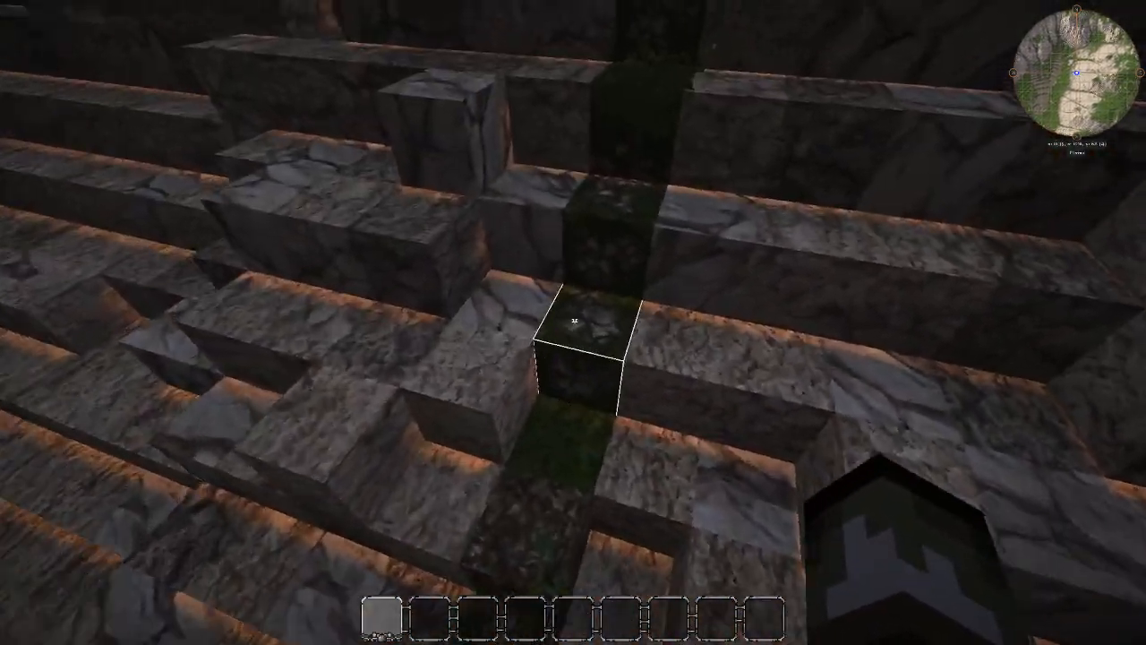
key(w)
middle_click(574, 320)
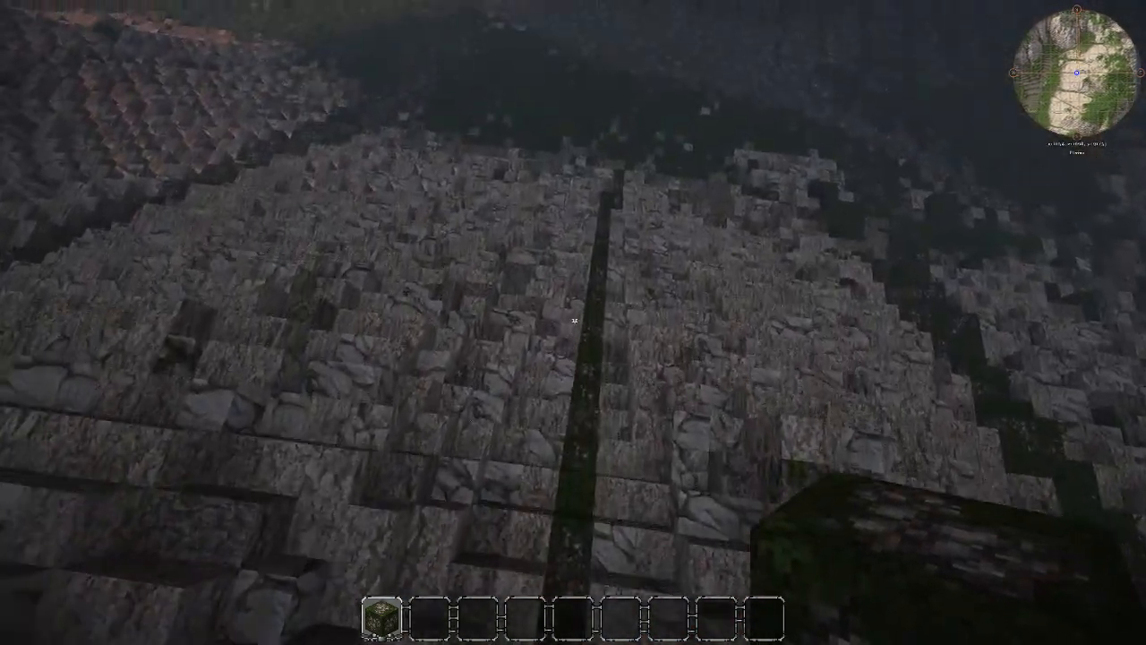
key(w)
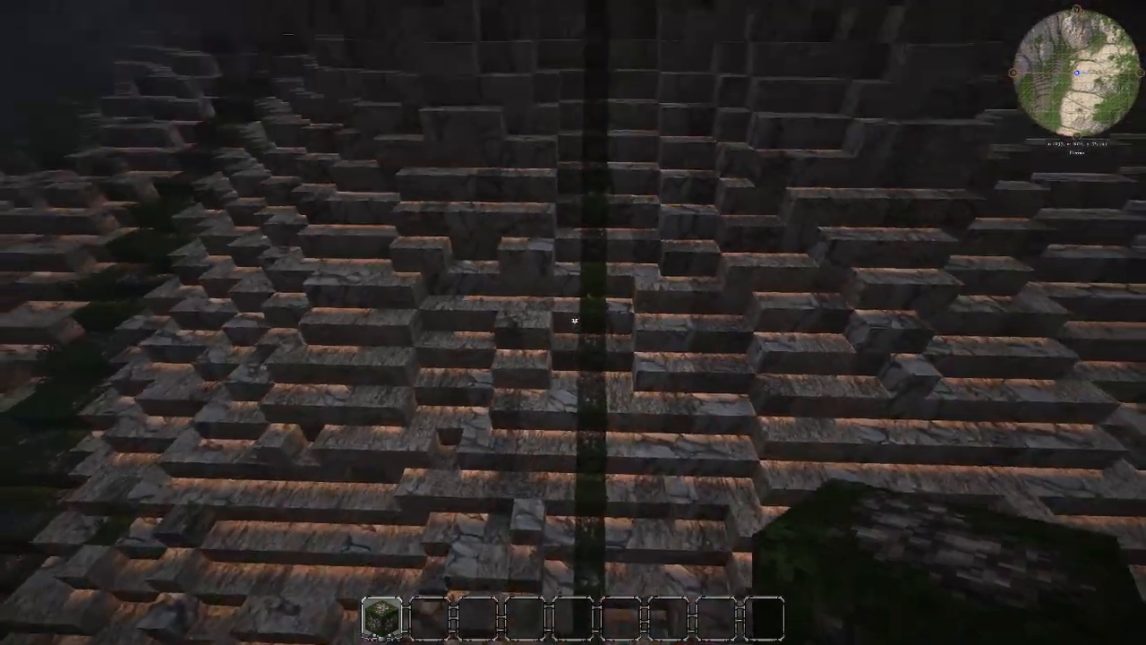
middle_click(574, 320)
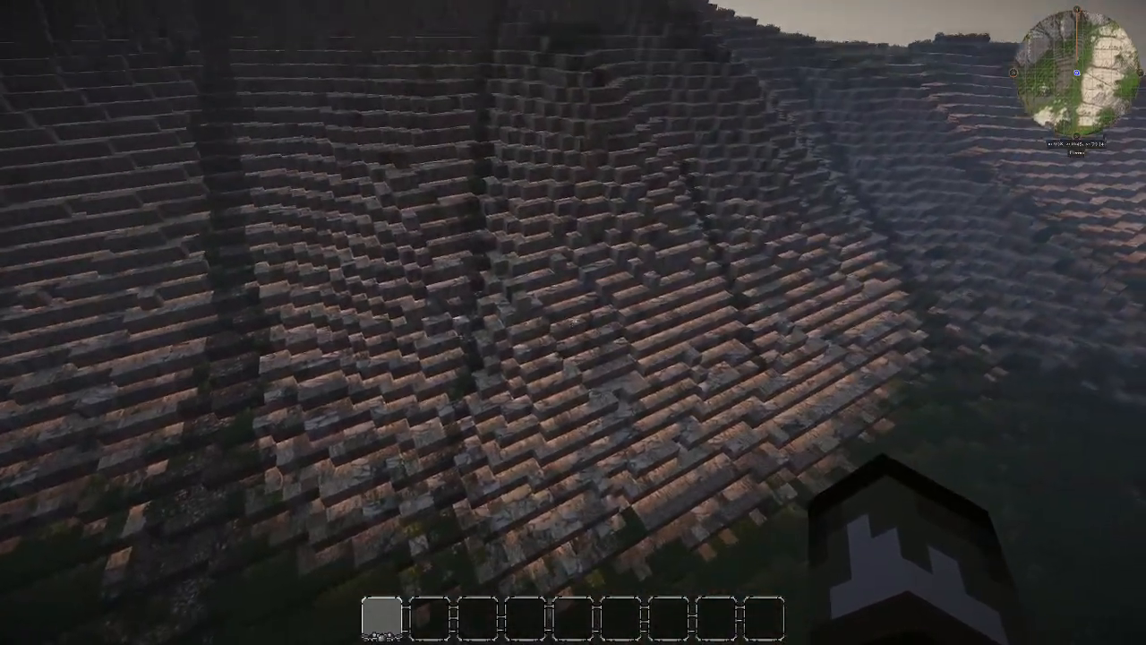
Step: Fly over the hillsides in daylight to examine the stone blending into grass and the flow lines down the mountains
key(w)
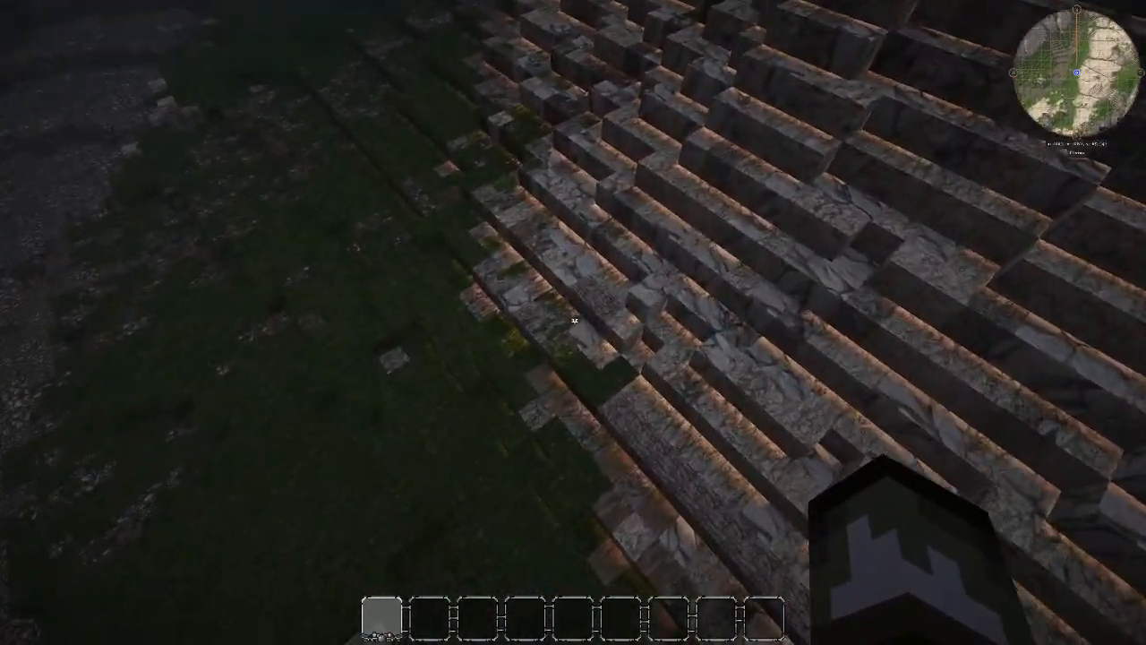
key(w)
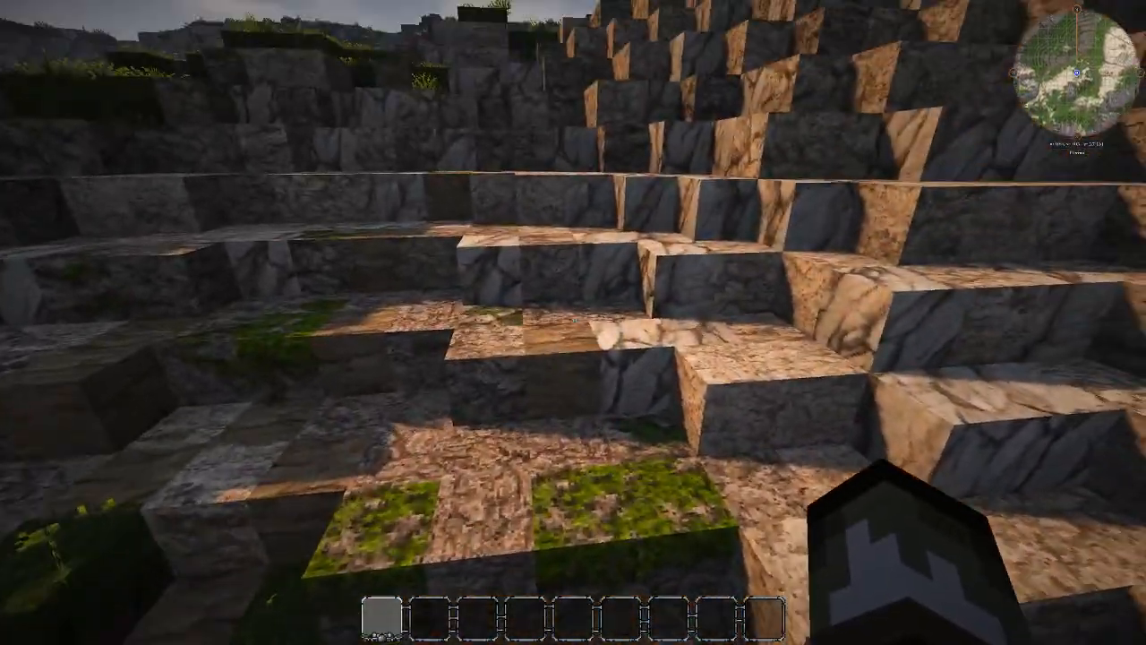
key(w)
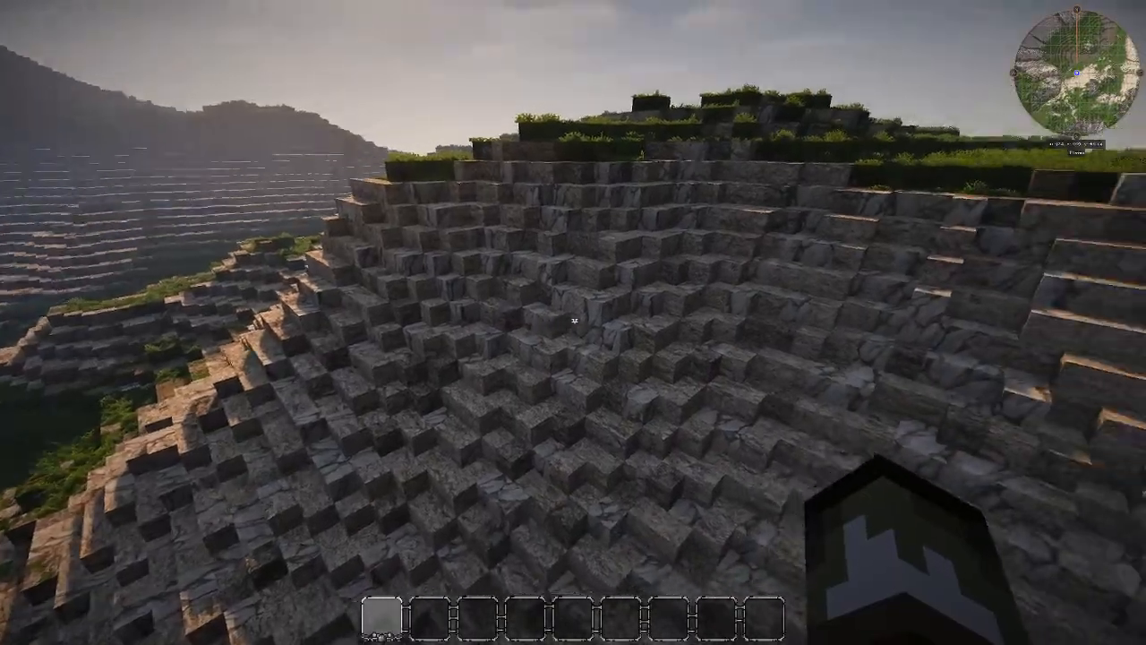
key(w)
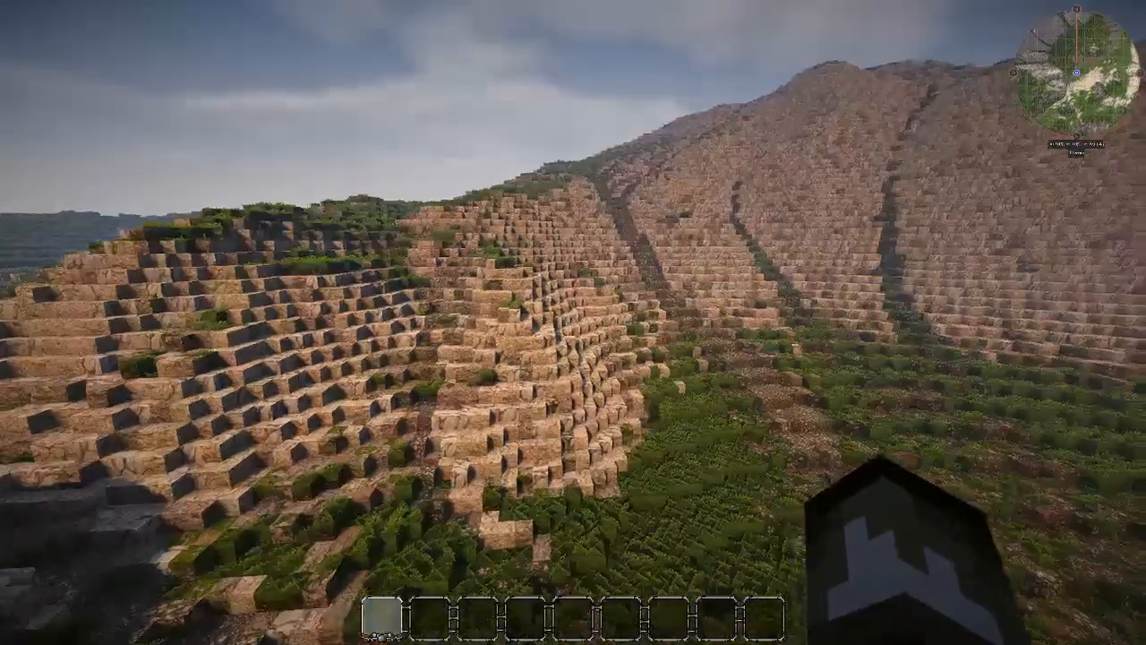
key(w)
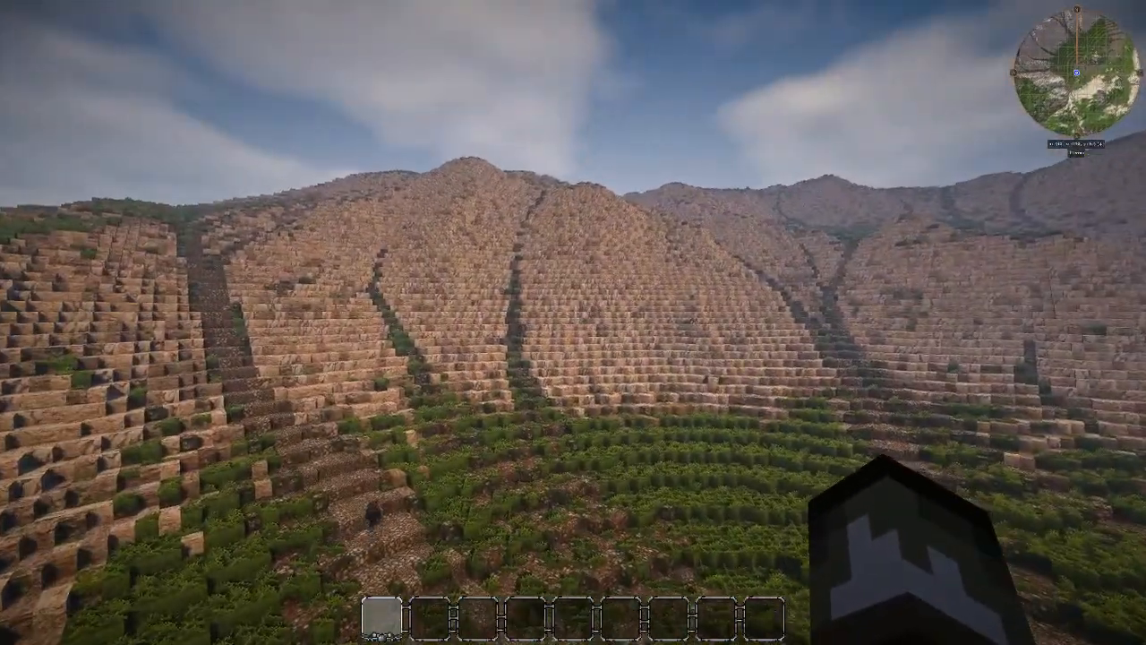
key(w)
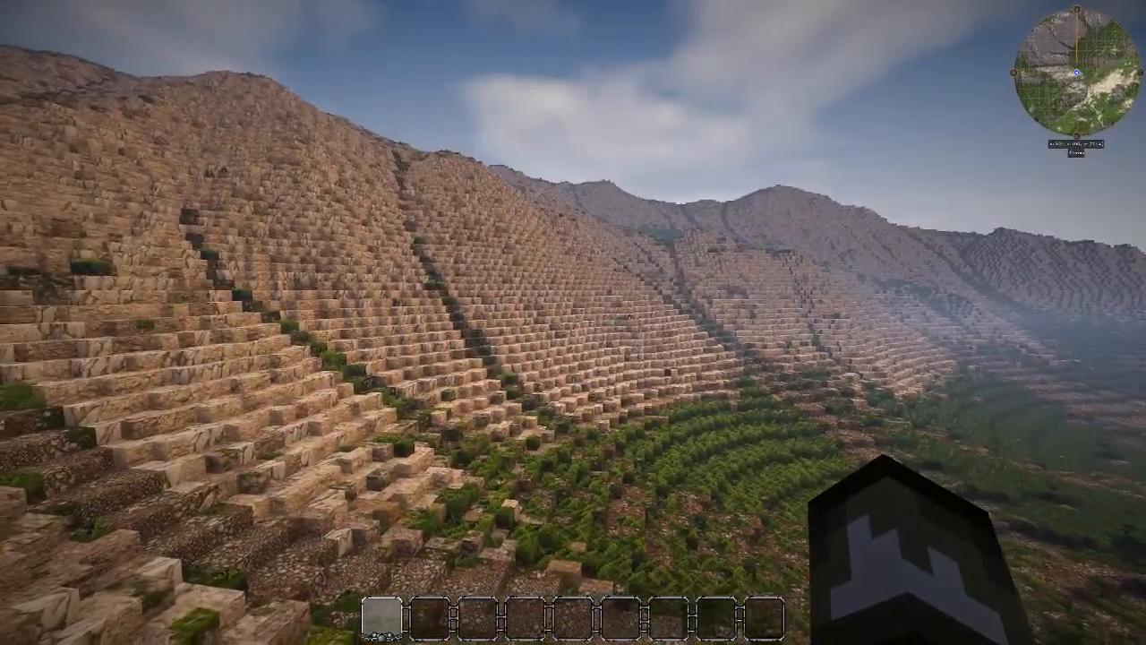
key(w)
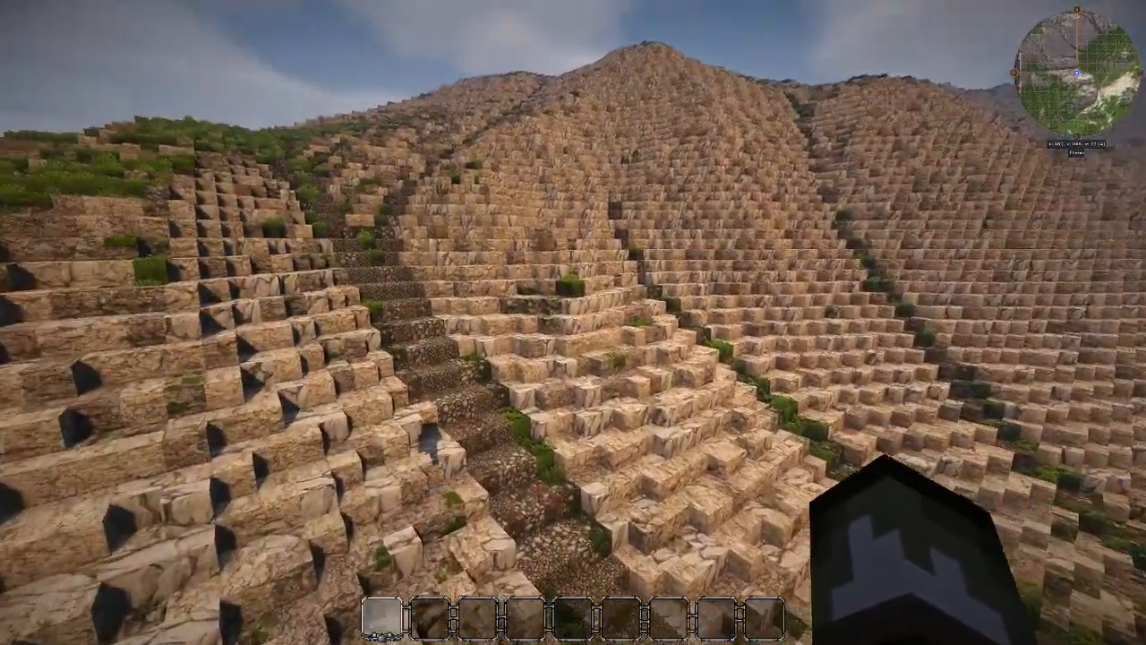
key(w)
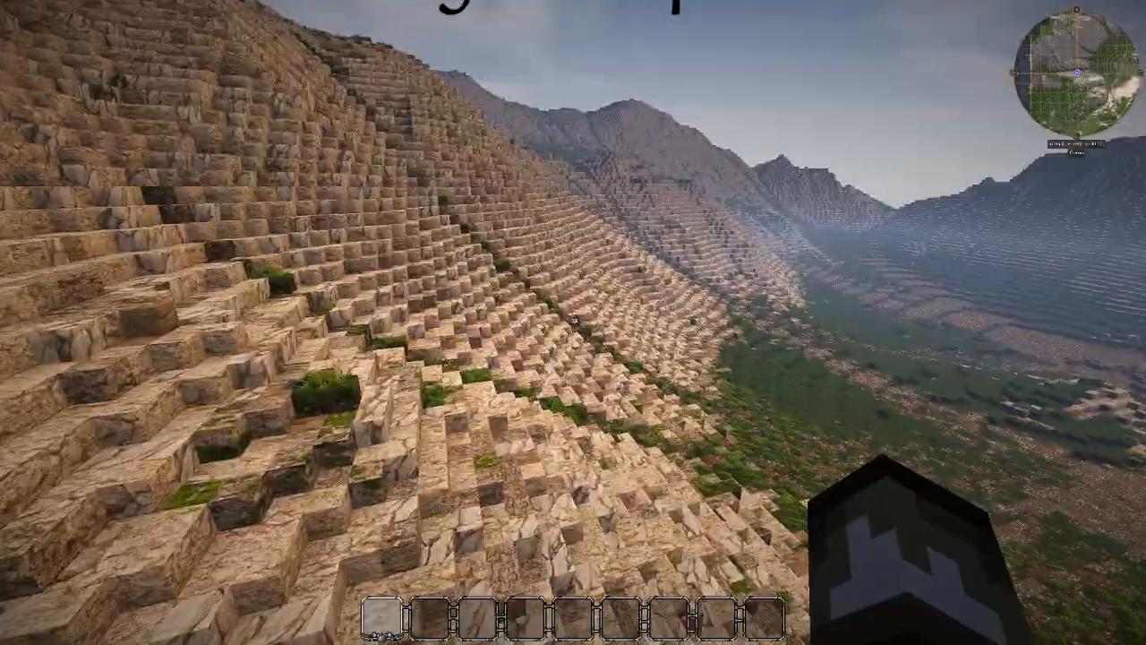
key(d)
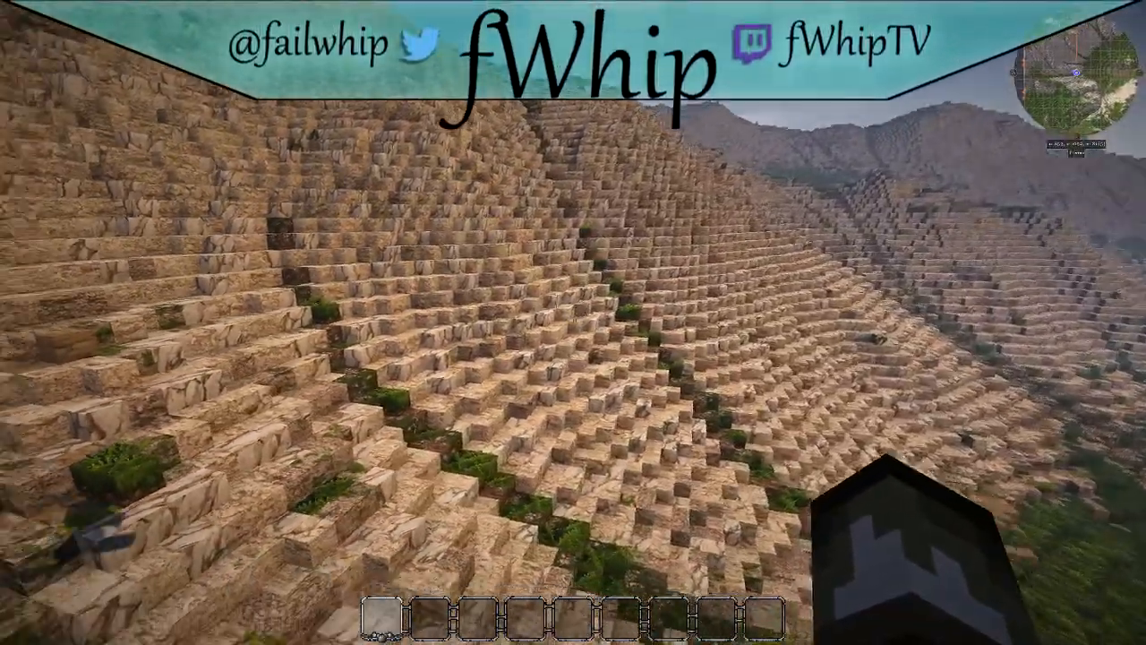
key(d)
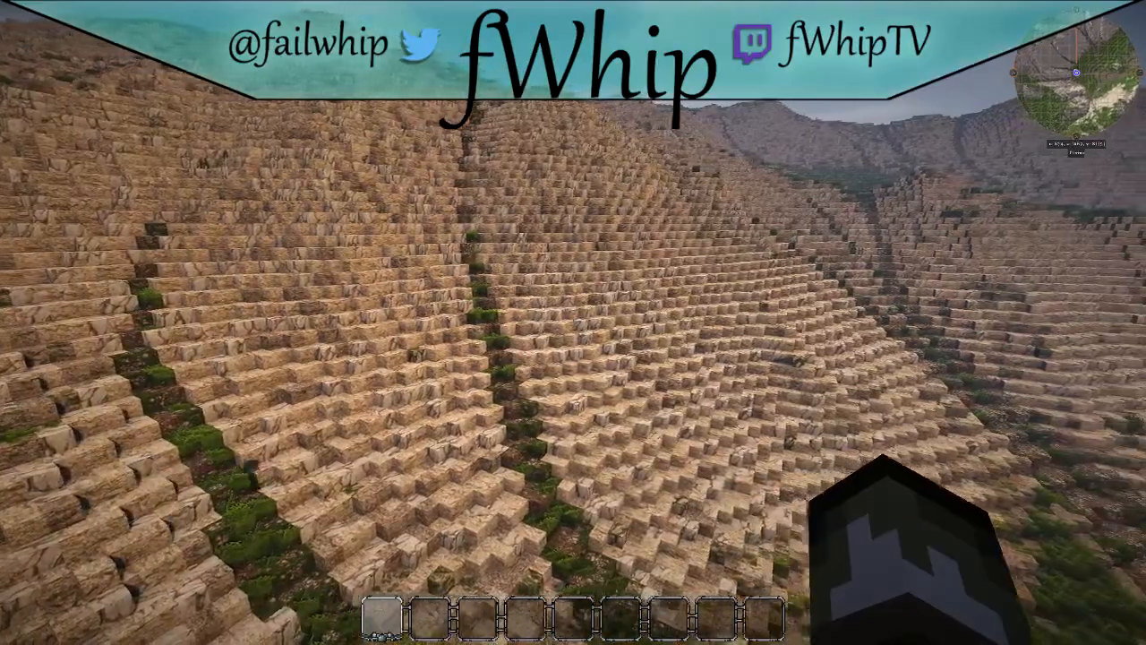